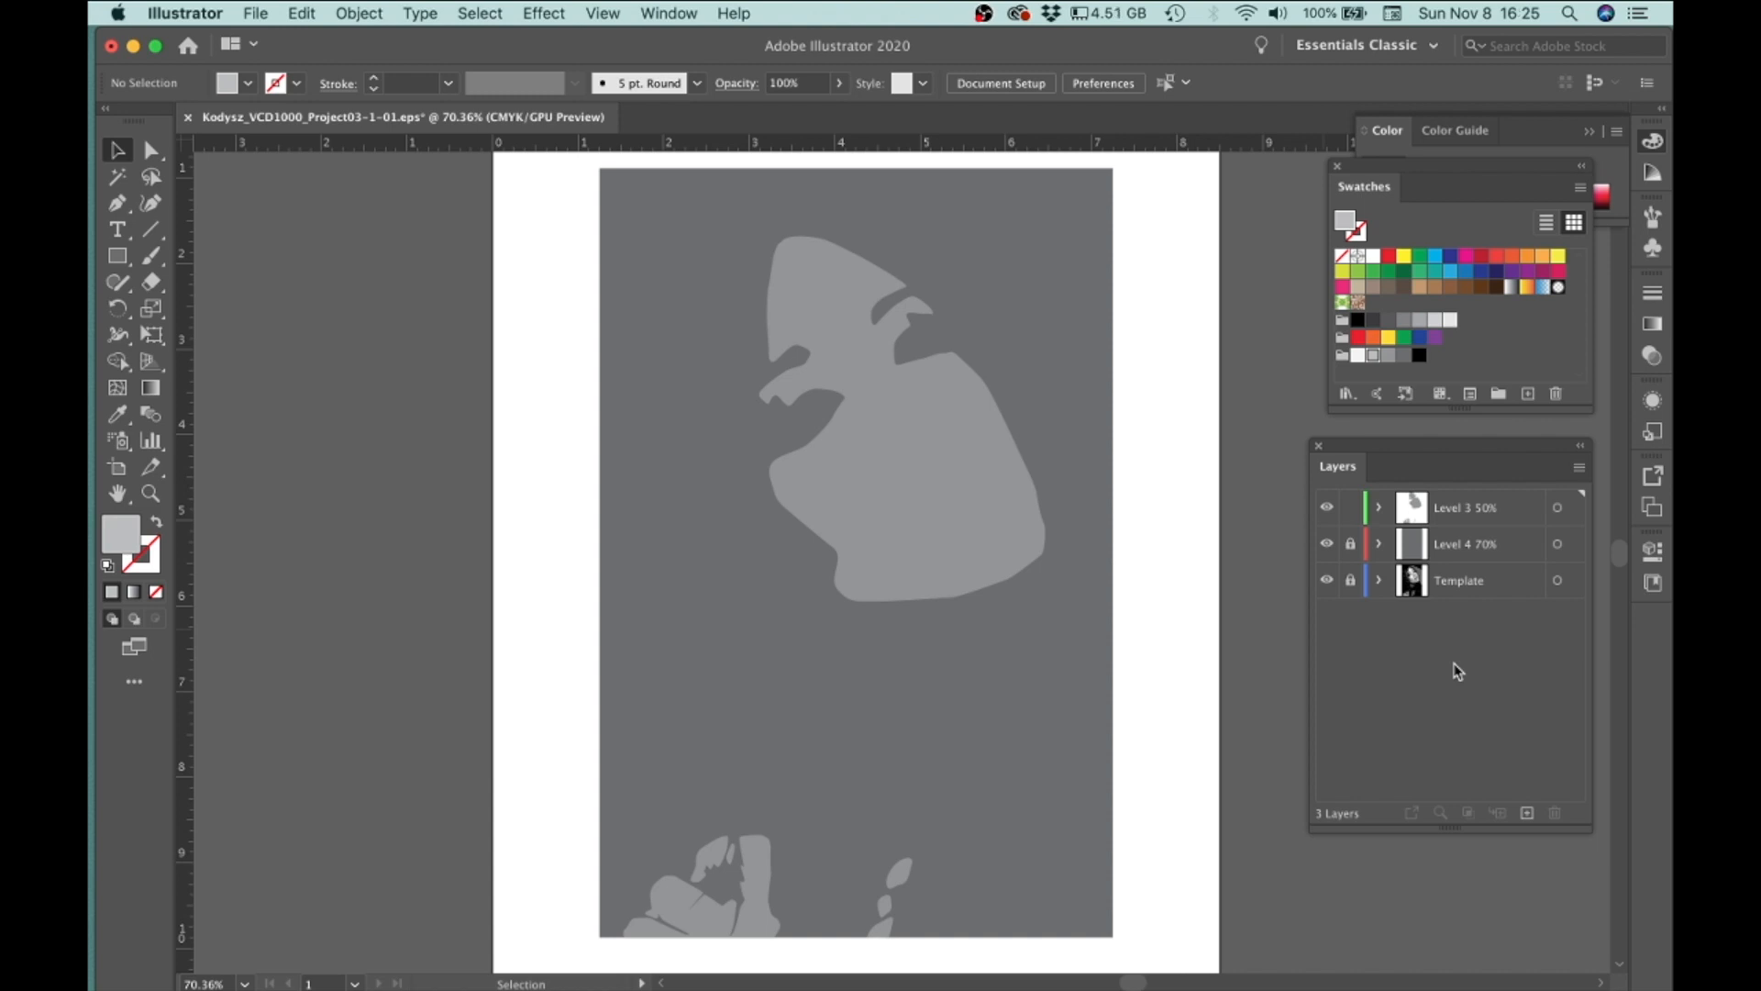
Step: Rename the Level 4 70% layer to "Value 4 70%"
left_click(1458, 555)
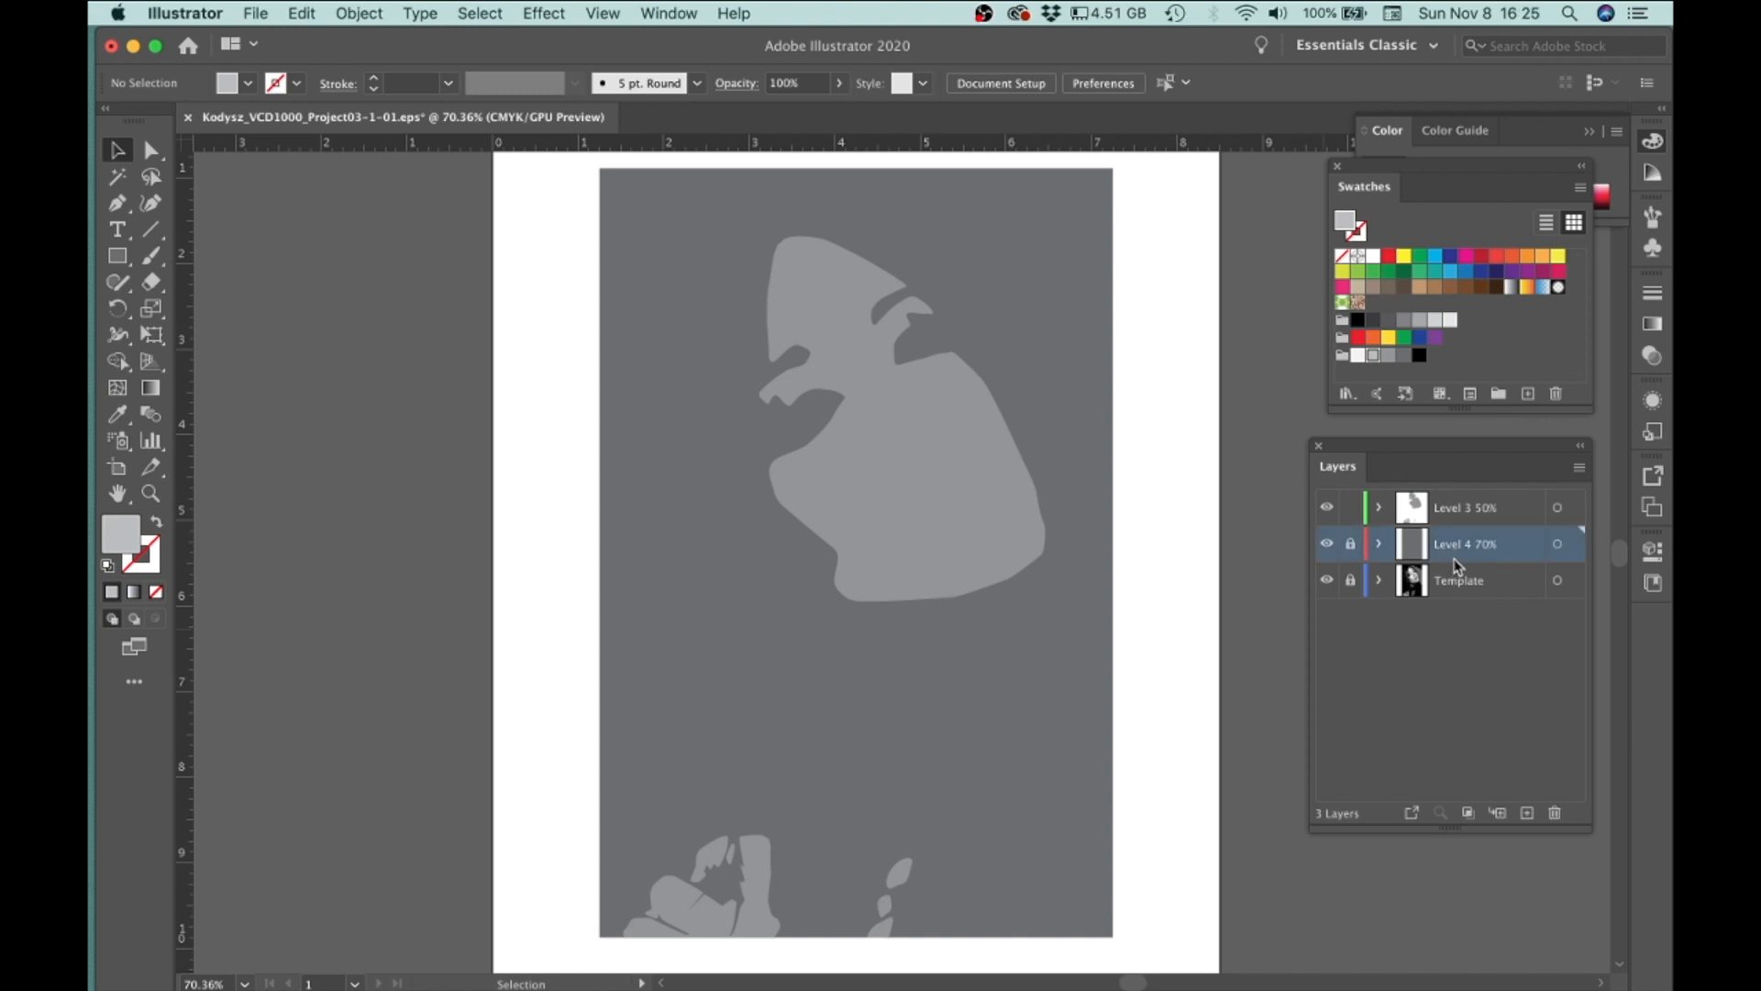
double_click(1464, 544)
left_click_drag(1465, 544, 1428, 544)
type("Value")
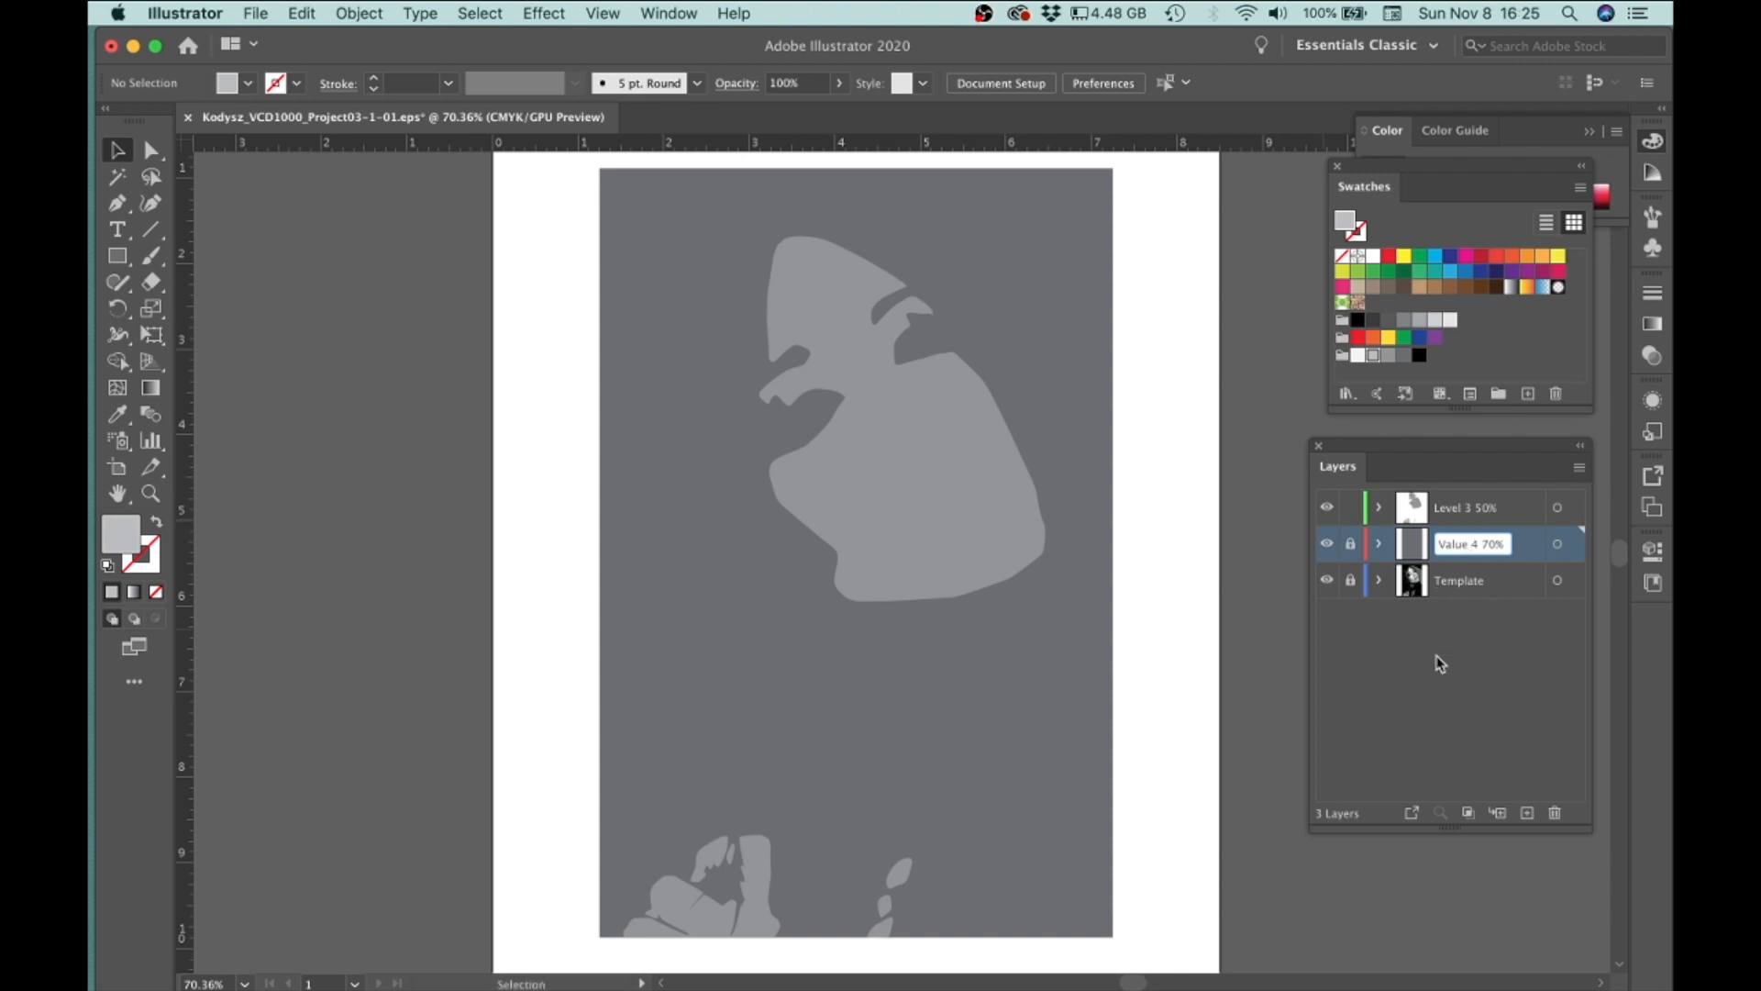
key("Return")
Step: Rename the Level 3 50% layer to "Value 3 50%"
double_click(1465, 508)
left_click_drag(1465, 507, 1433, 510)
type("Value")
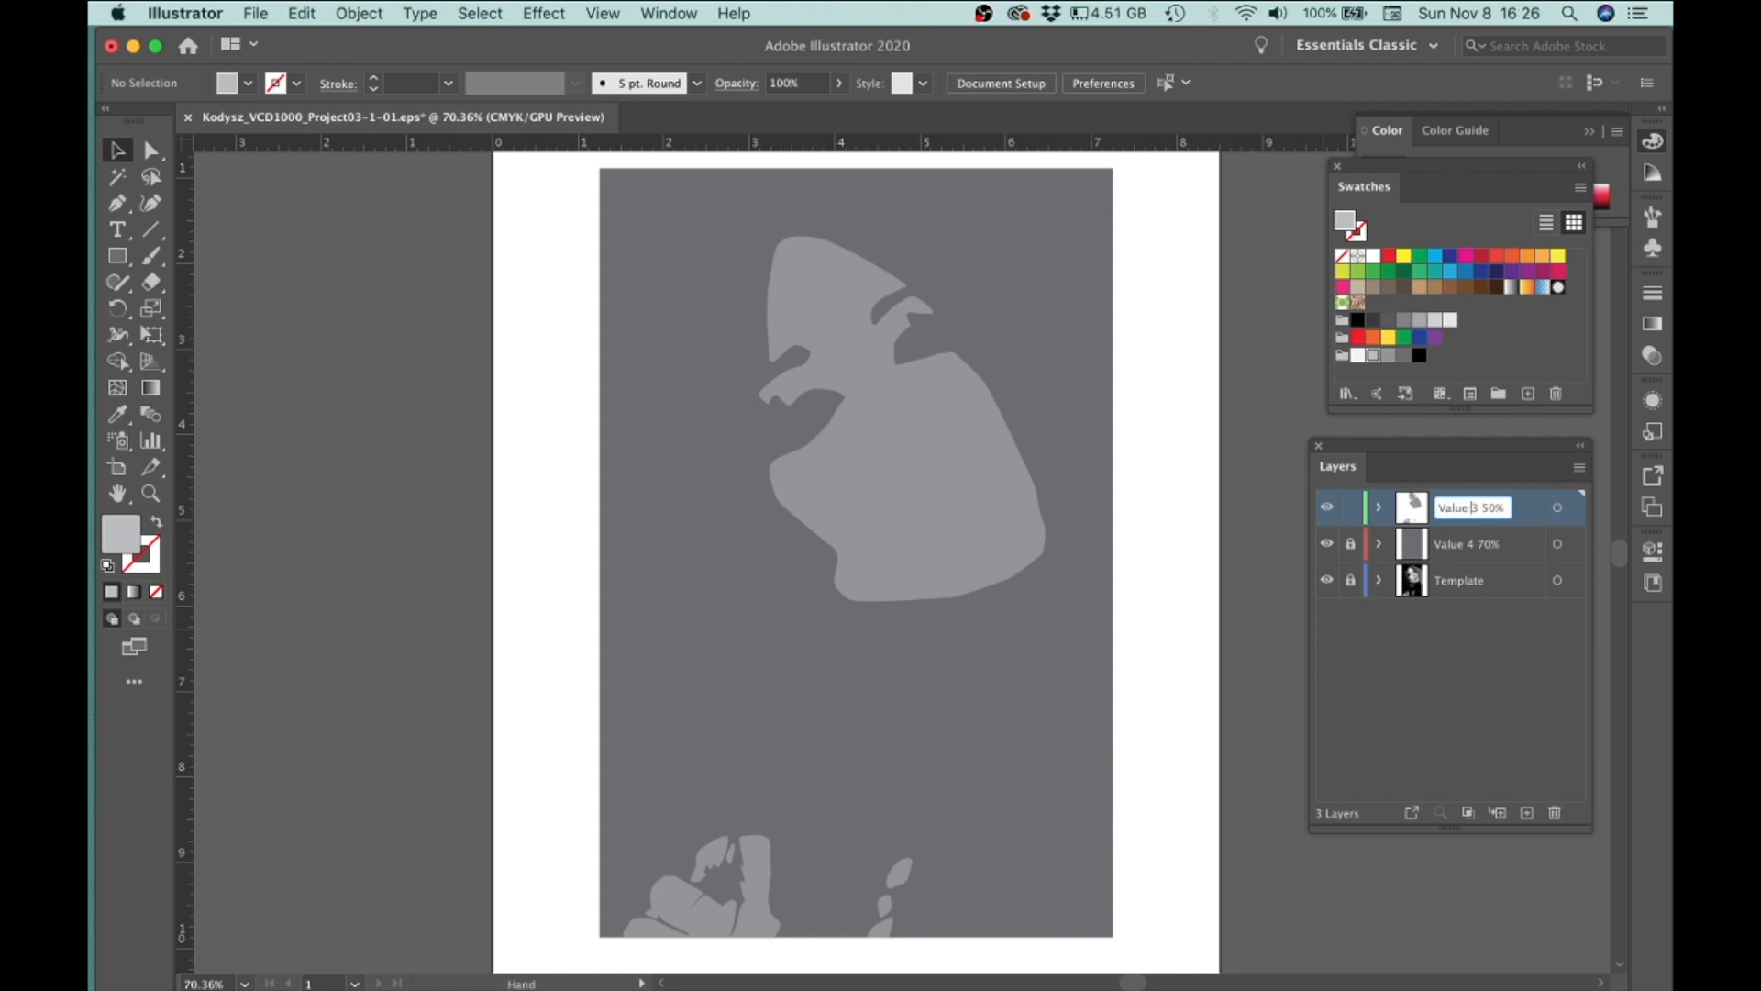
key("Return")
left_click(1483, 684)
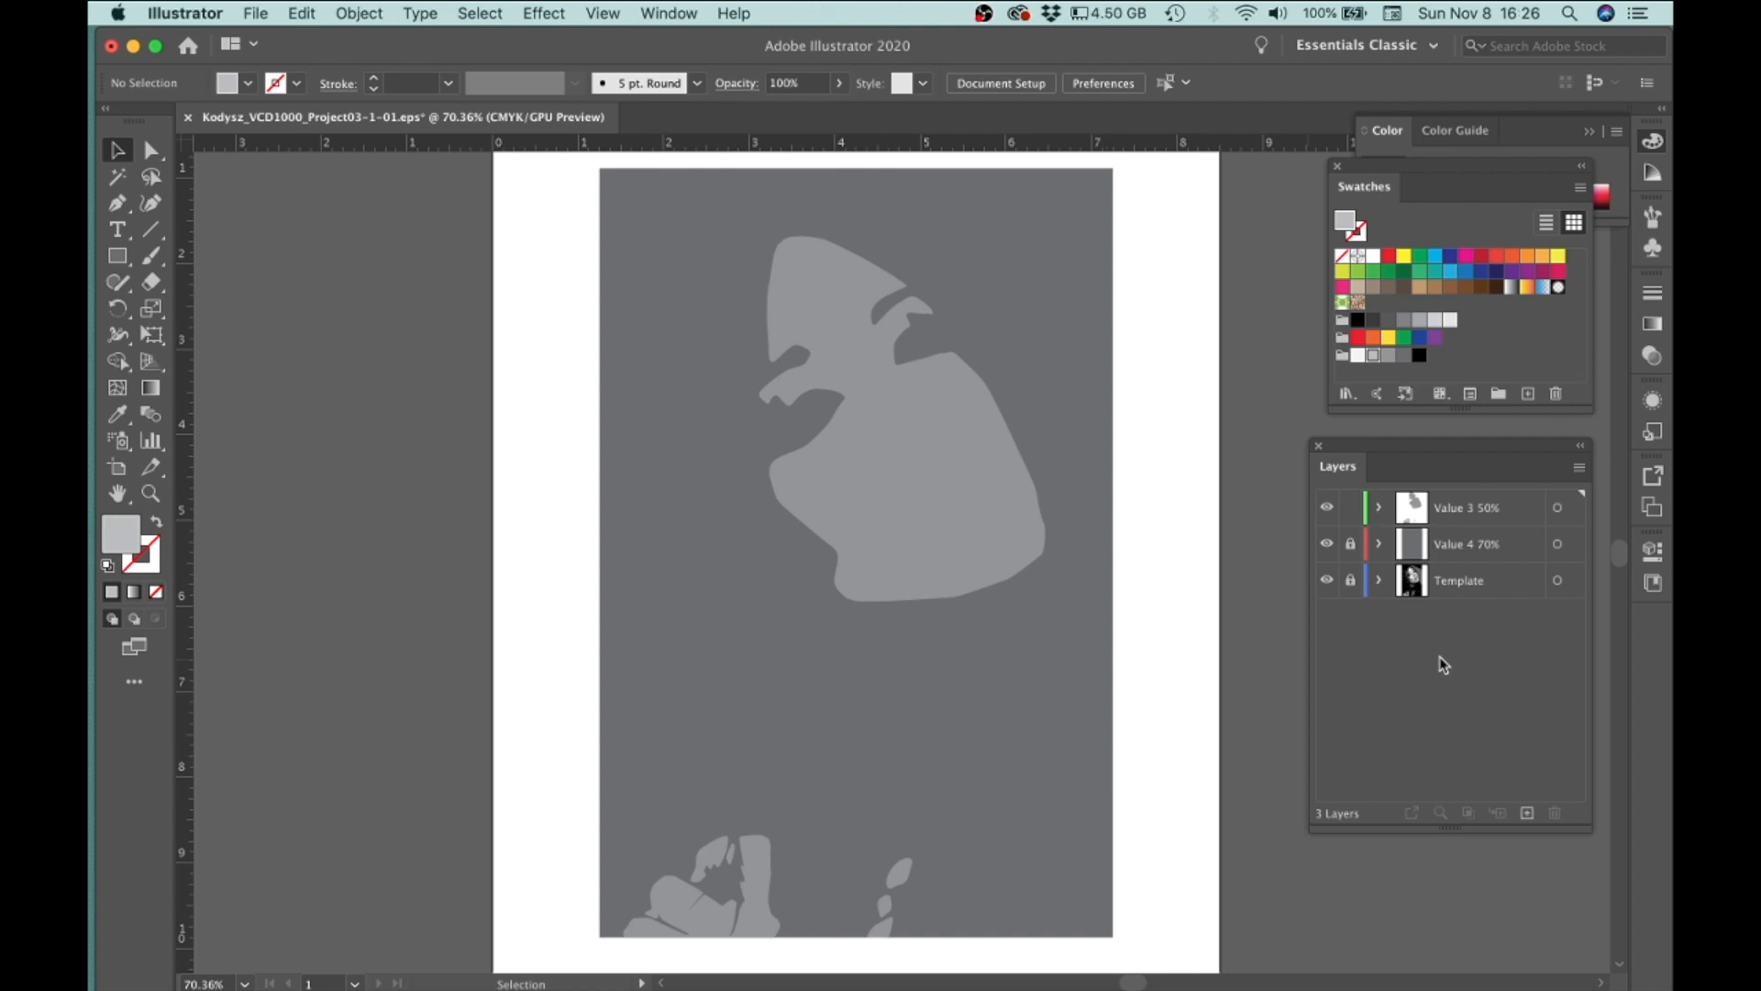
Step: Lock the Value 3 50% layer and add a new layer named "Value 2 30%" above it
left_click(1351, 512)
left_click(1528, 813)
double_click(1451, 512)
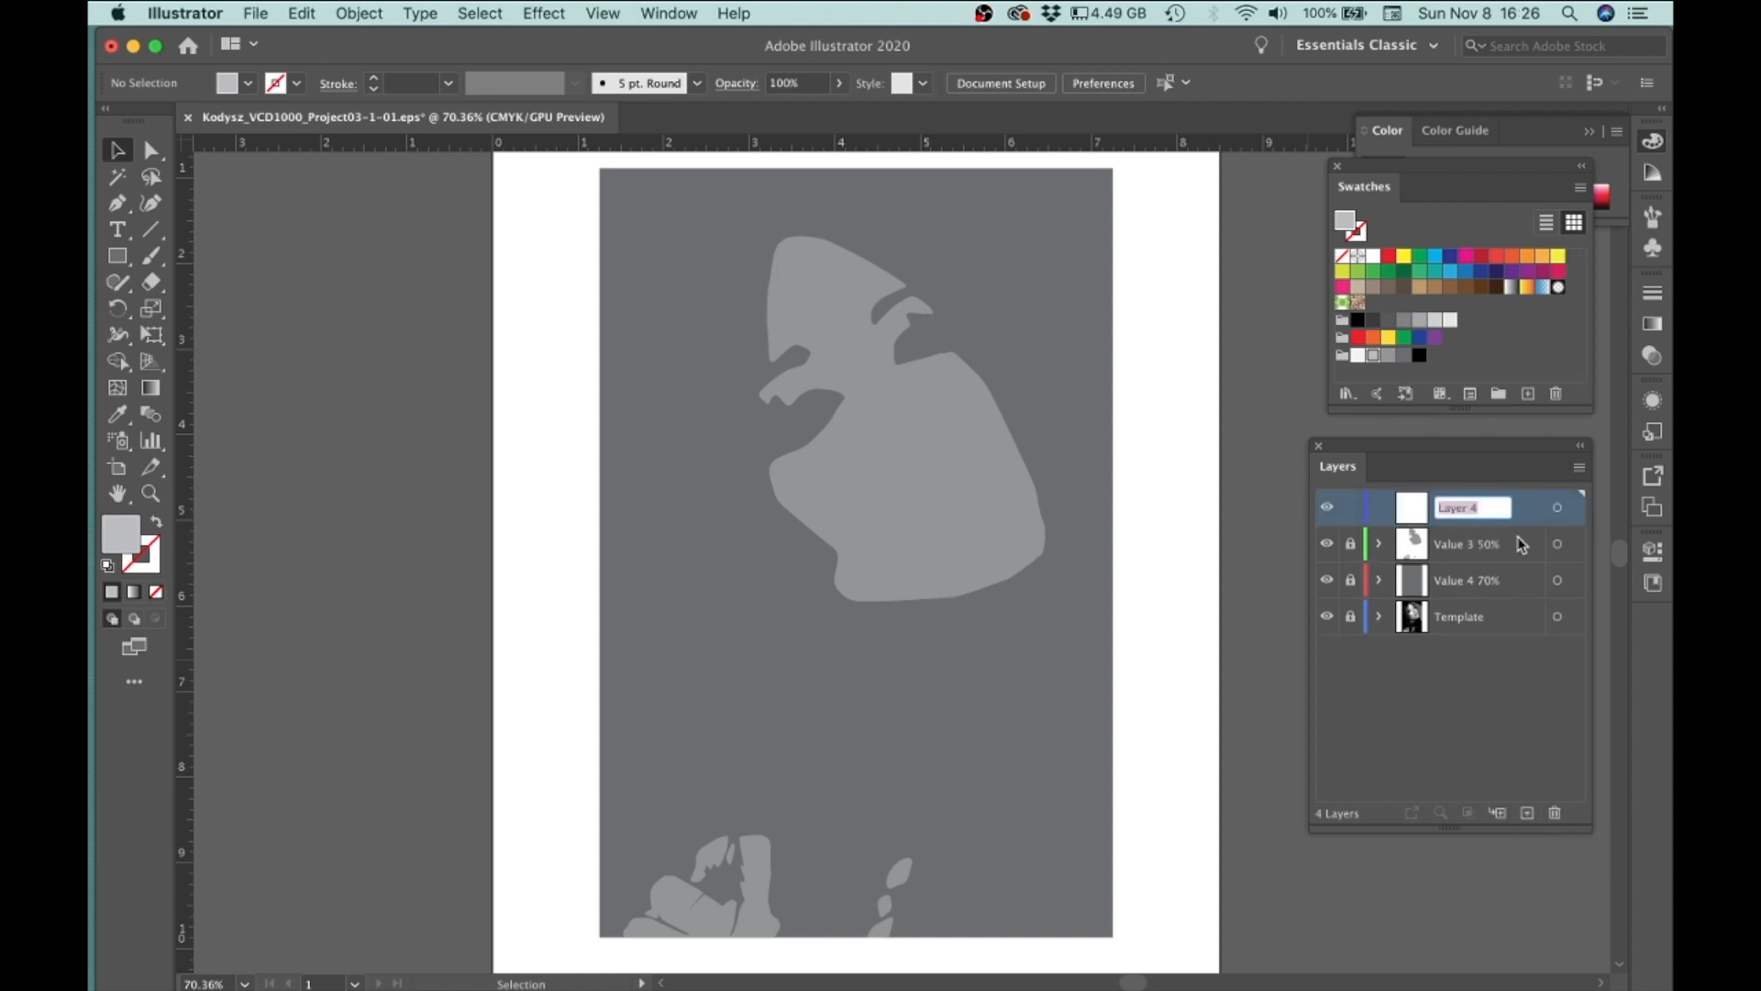
type("Value 2 30%")
key("Return")
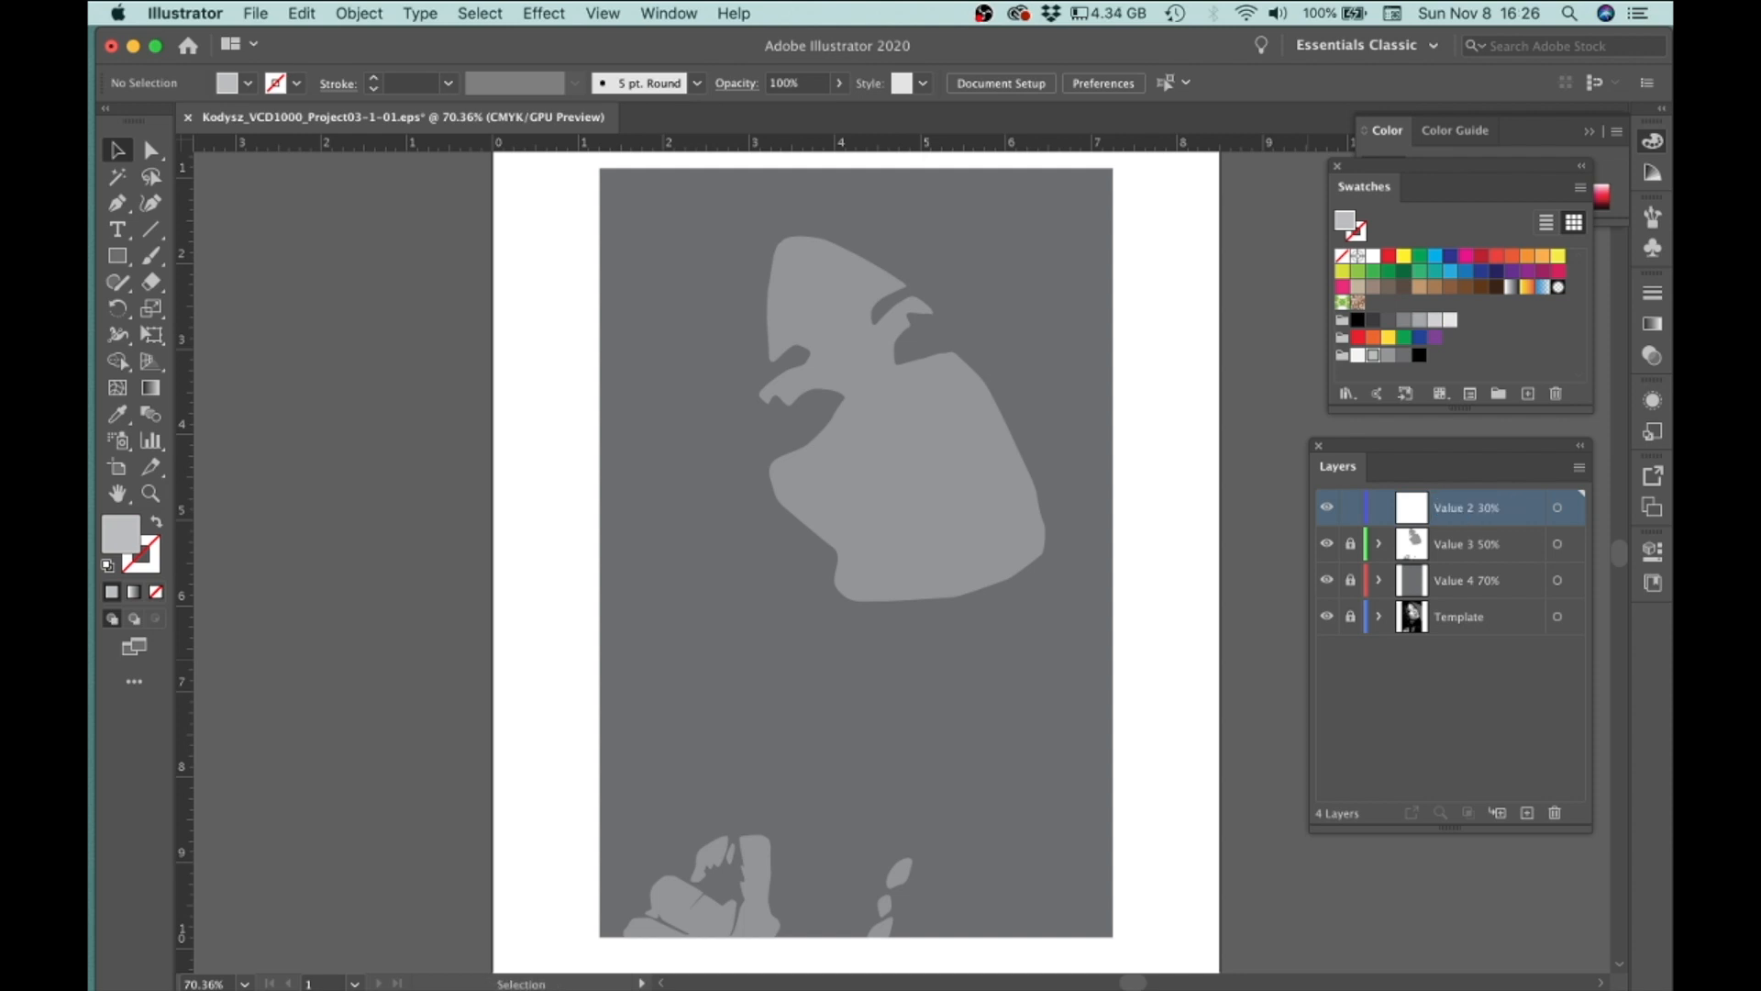
left_click(1512, 738)
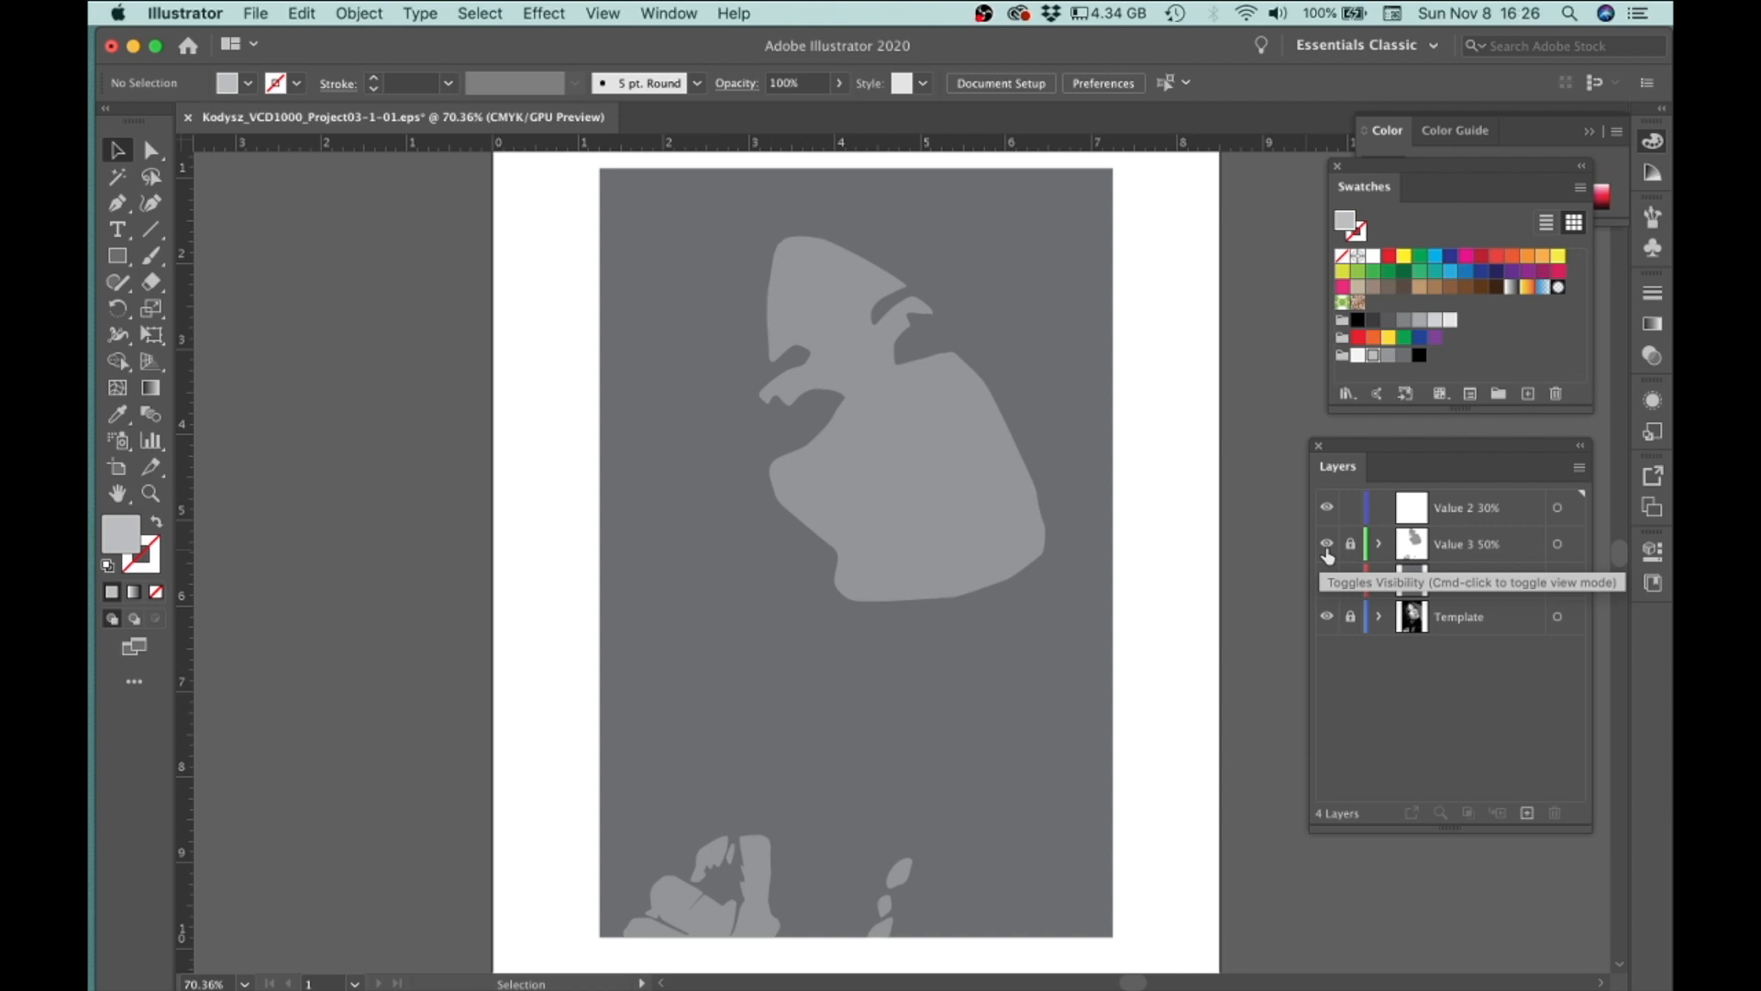
Step: Hide the Value 3 50% and Value 4 70% layers to reveal the template portrait
left_click(1327, 543)
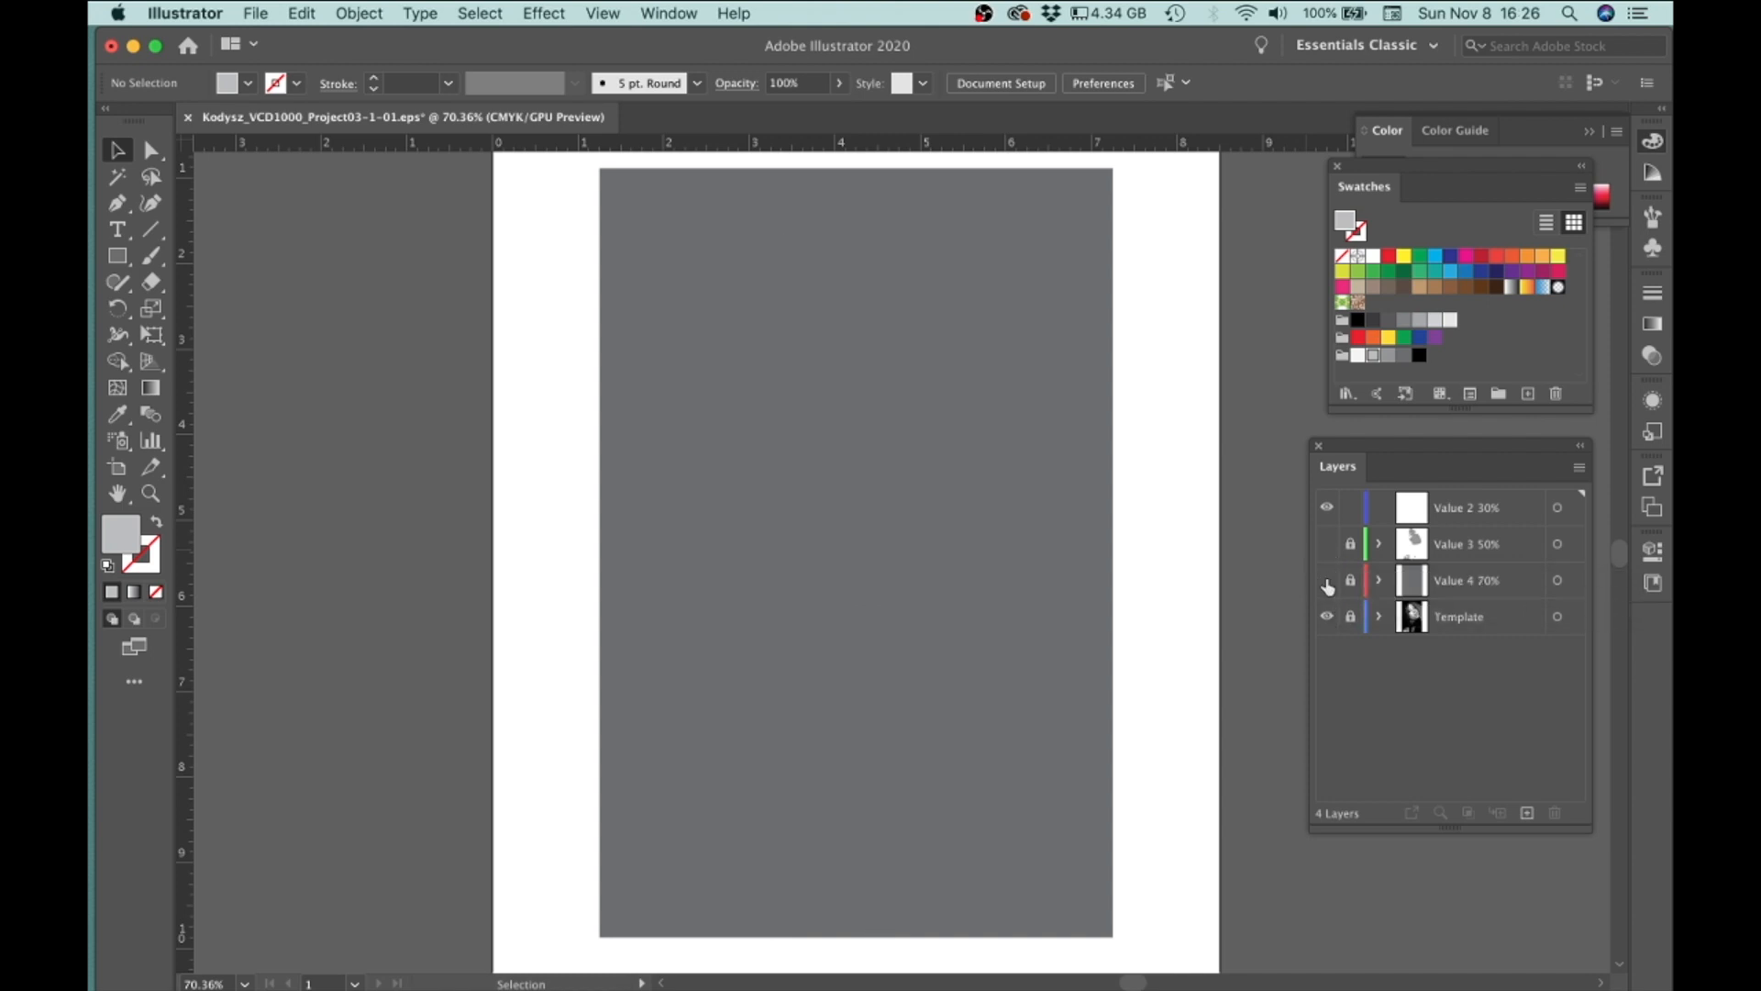
left_click(1327, 579)
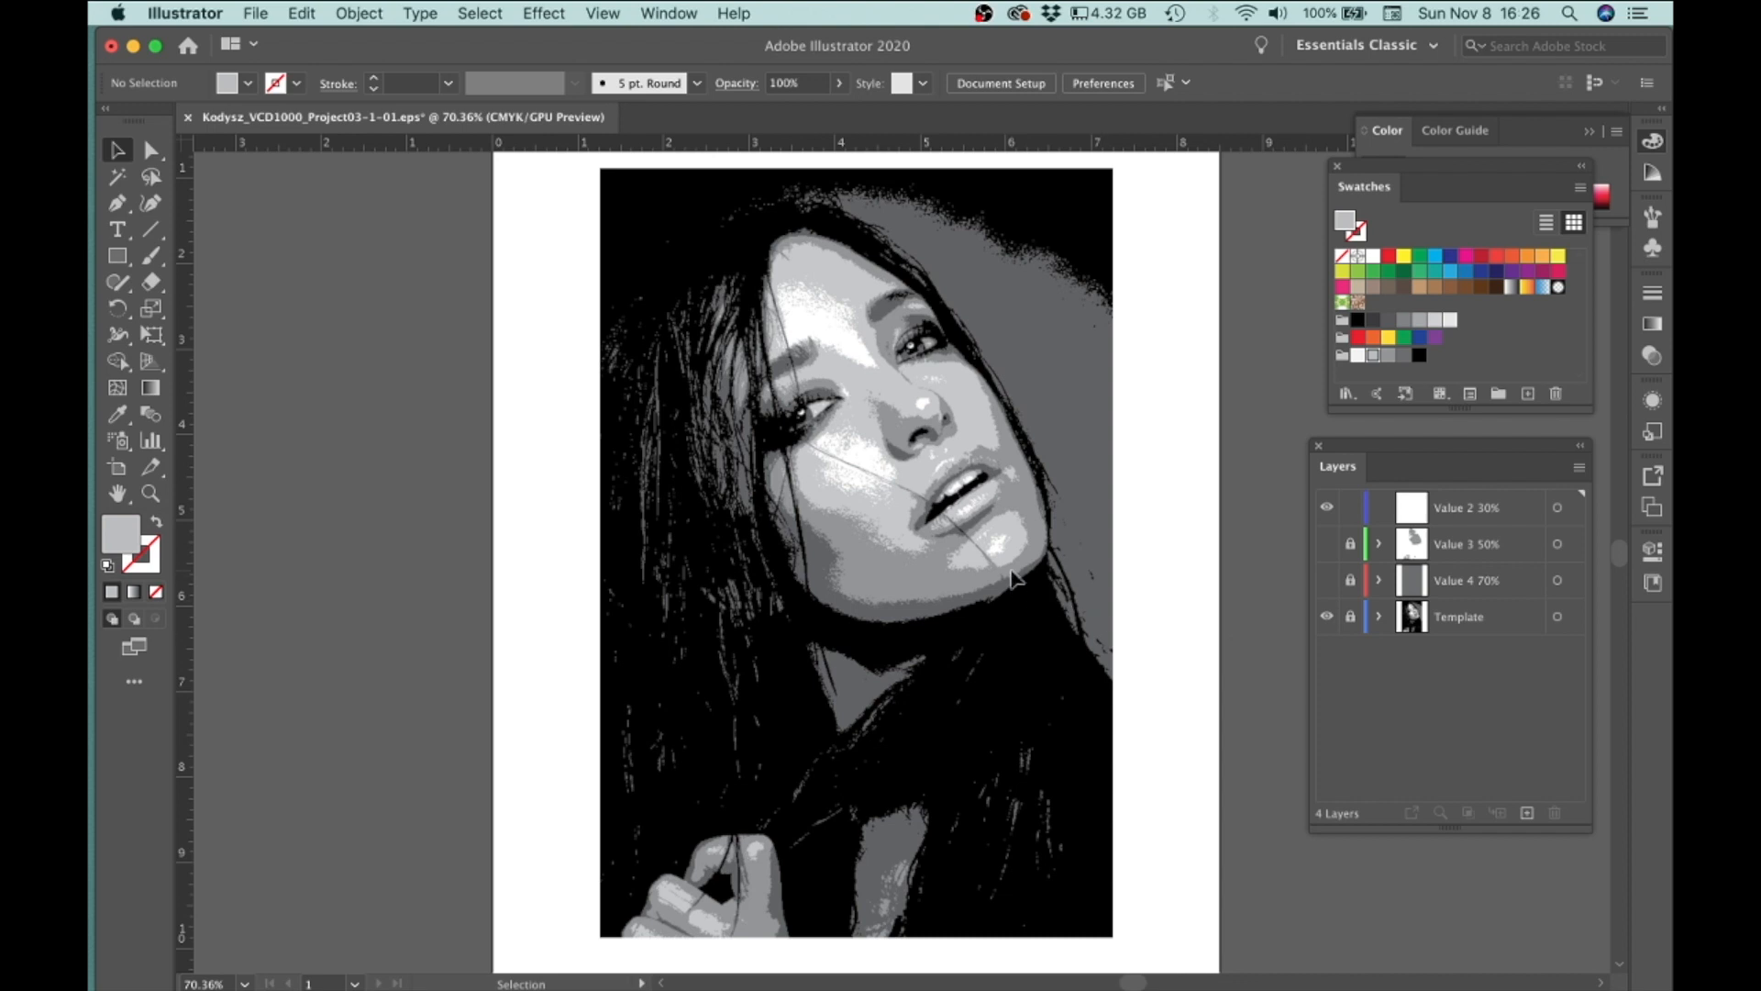
left_click_drag(1029, 563, 1110, 594)
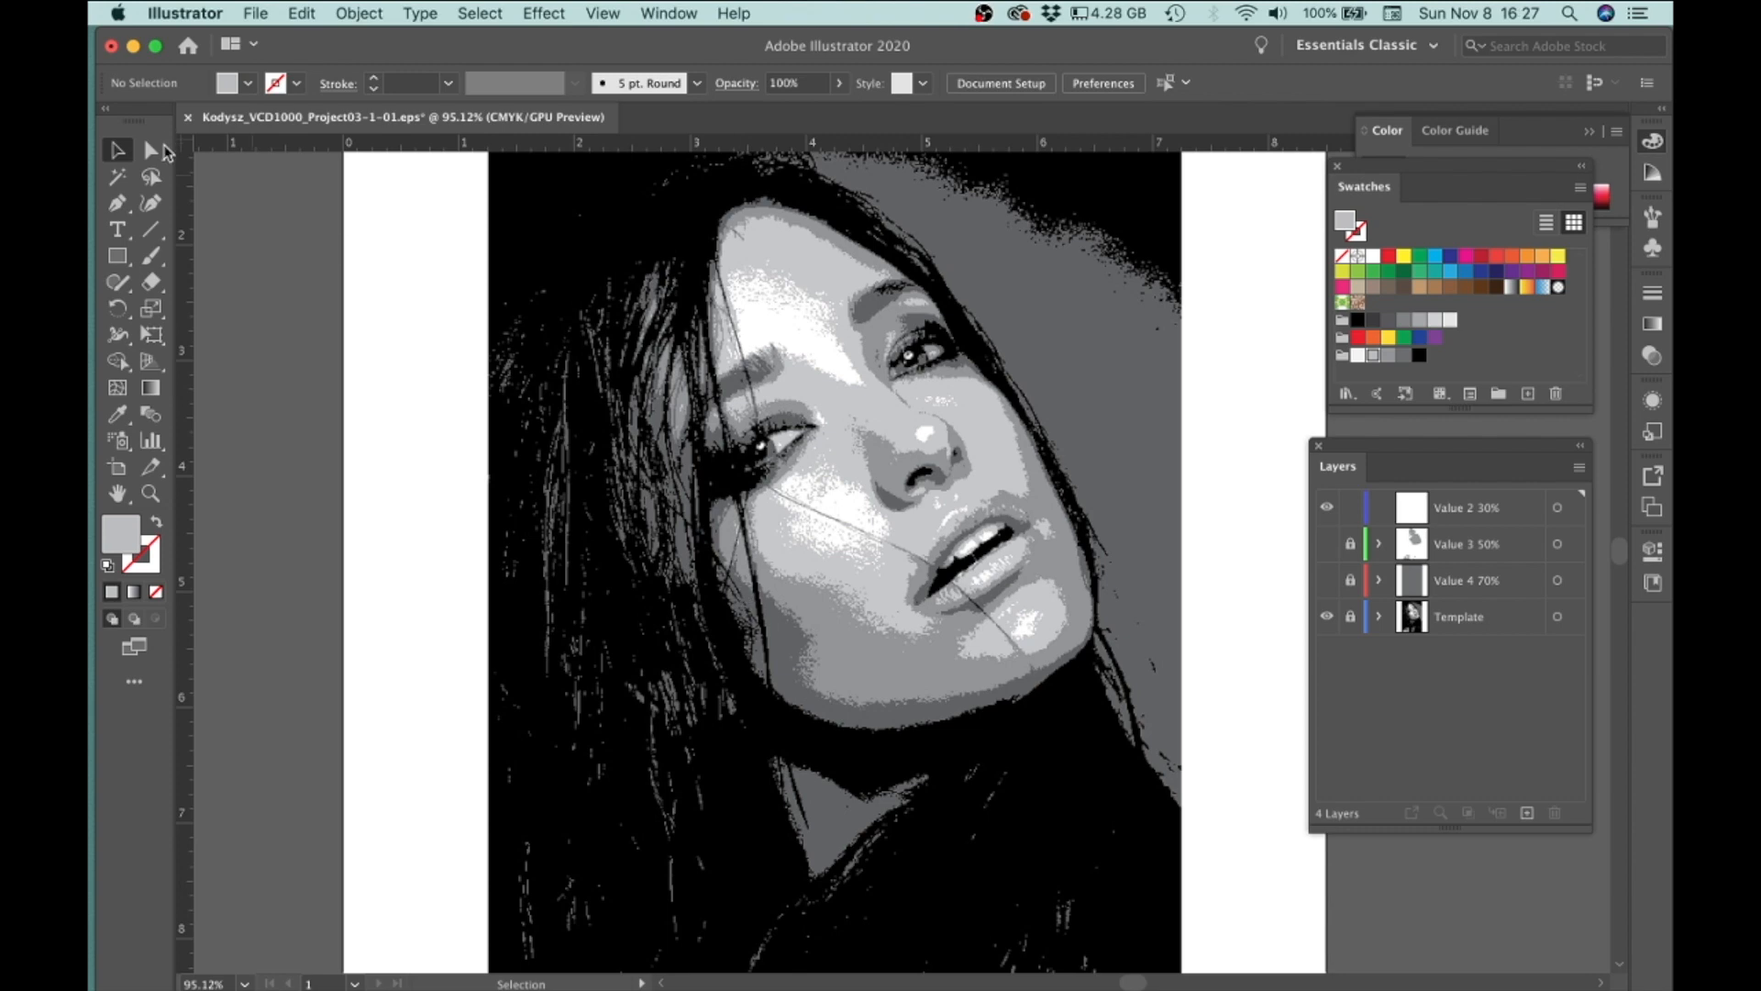
Step: Set up the Pen tool with no fill and a black 0.5 pt stroke
left_click(123, 213)
scroll(1069, 605, "up", 5)
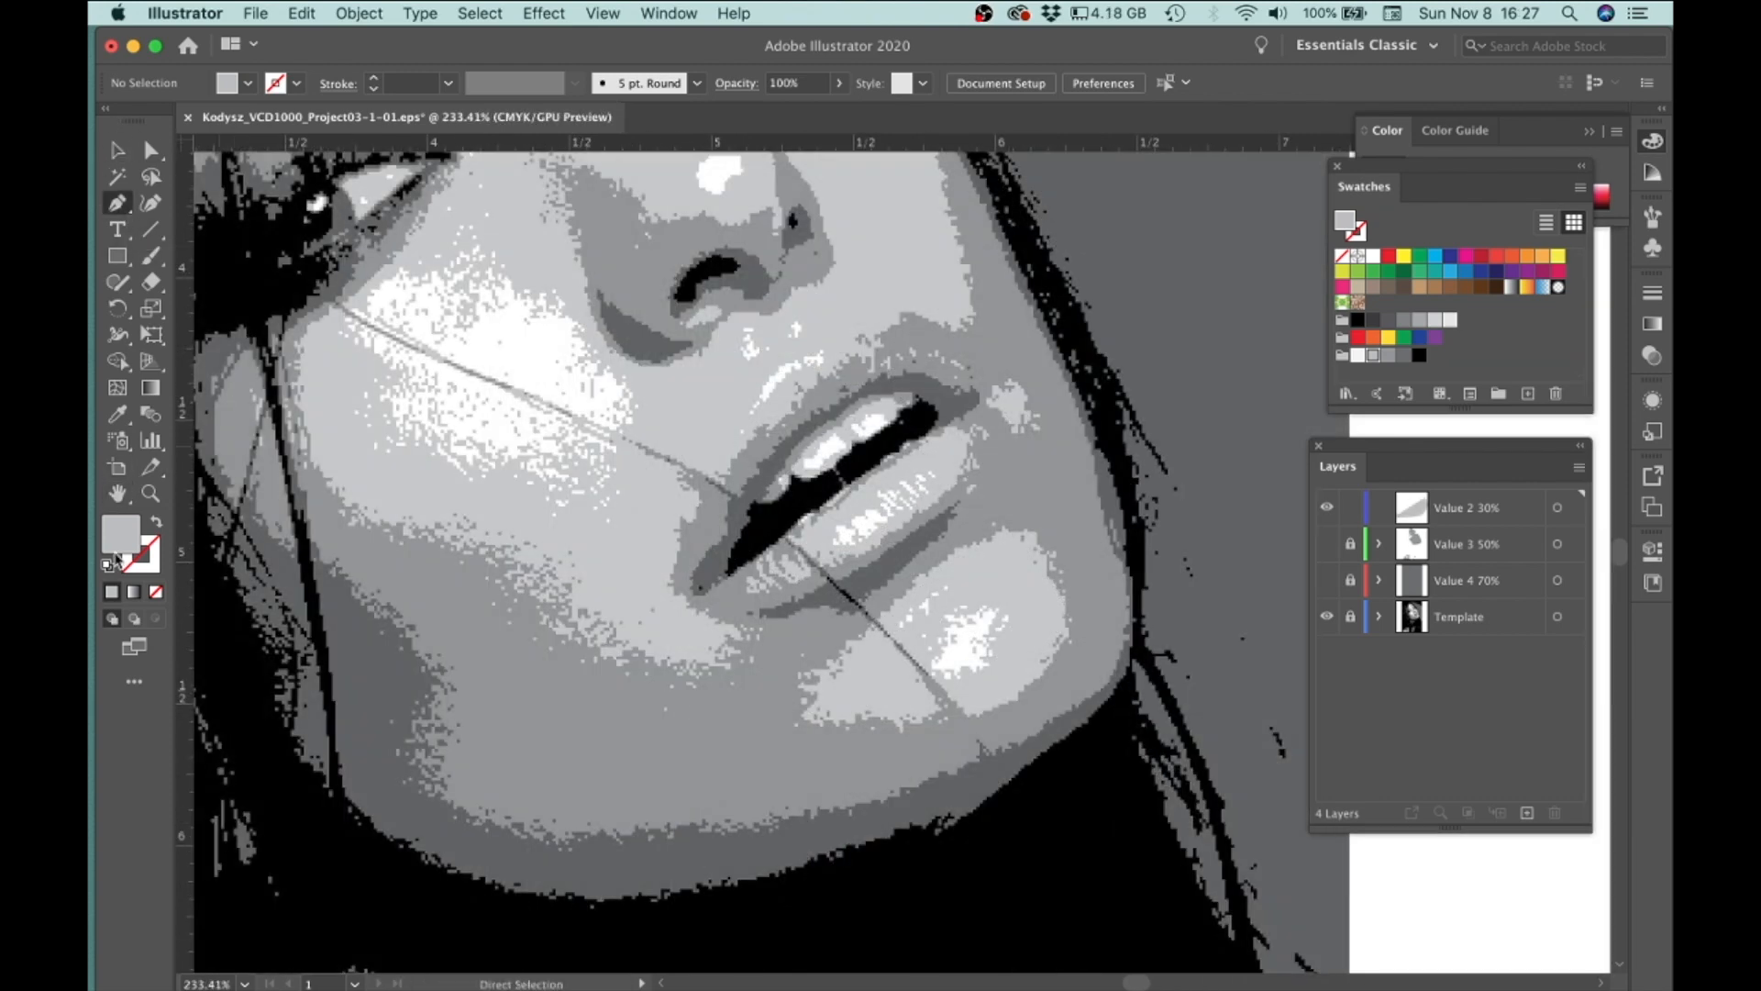
left_click(156, 528)
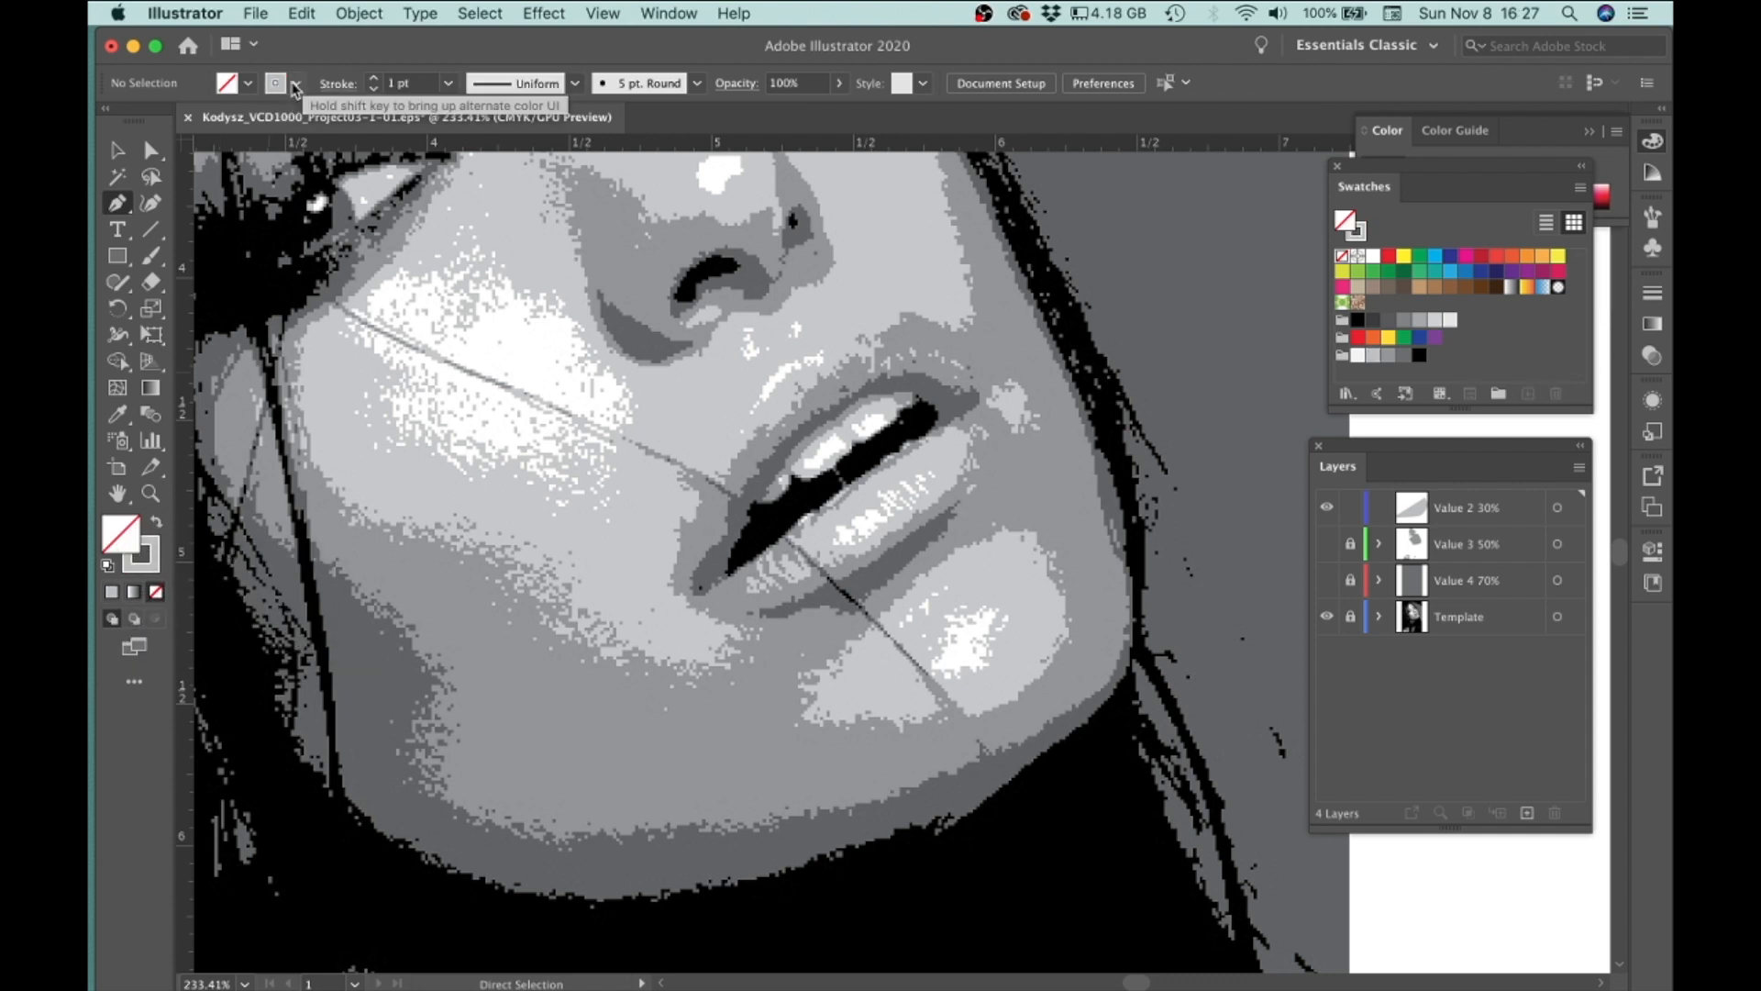
left_click(296, 84)
left_click(180, 202)
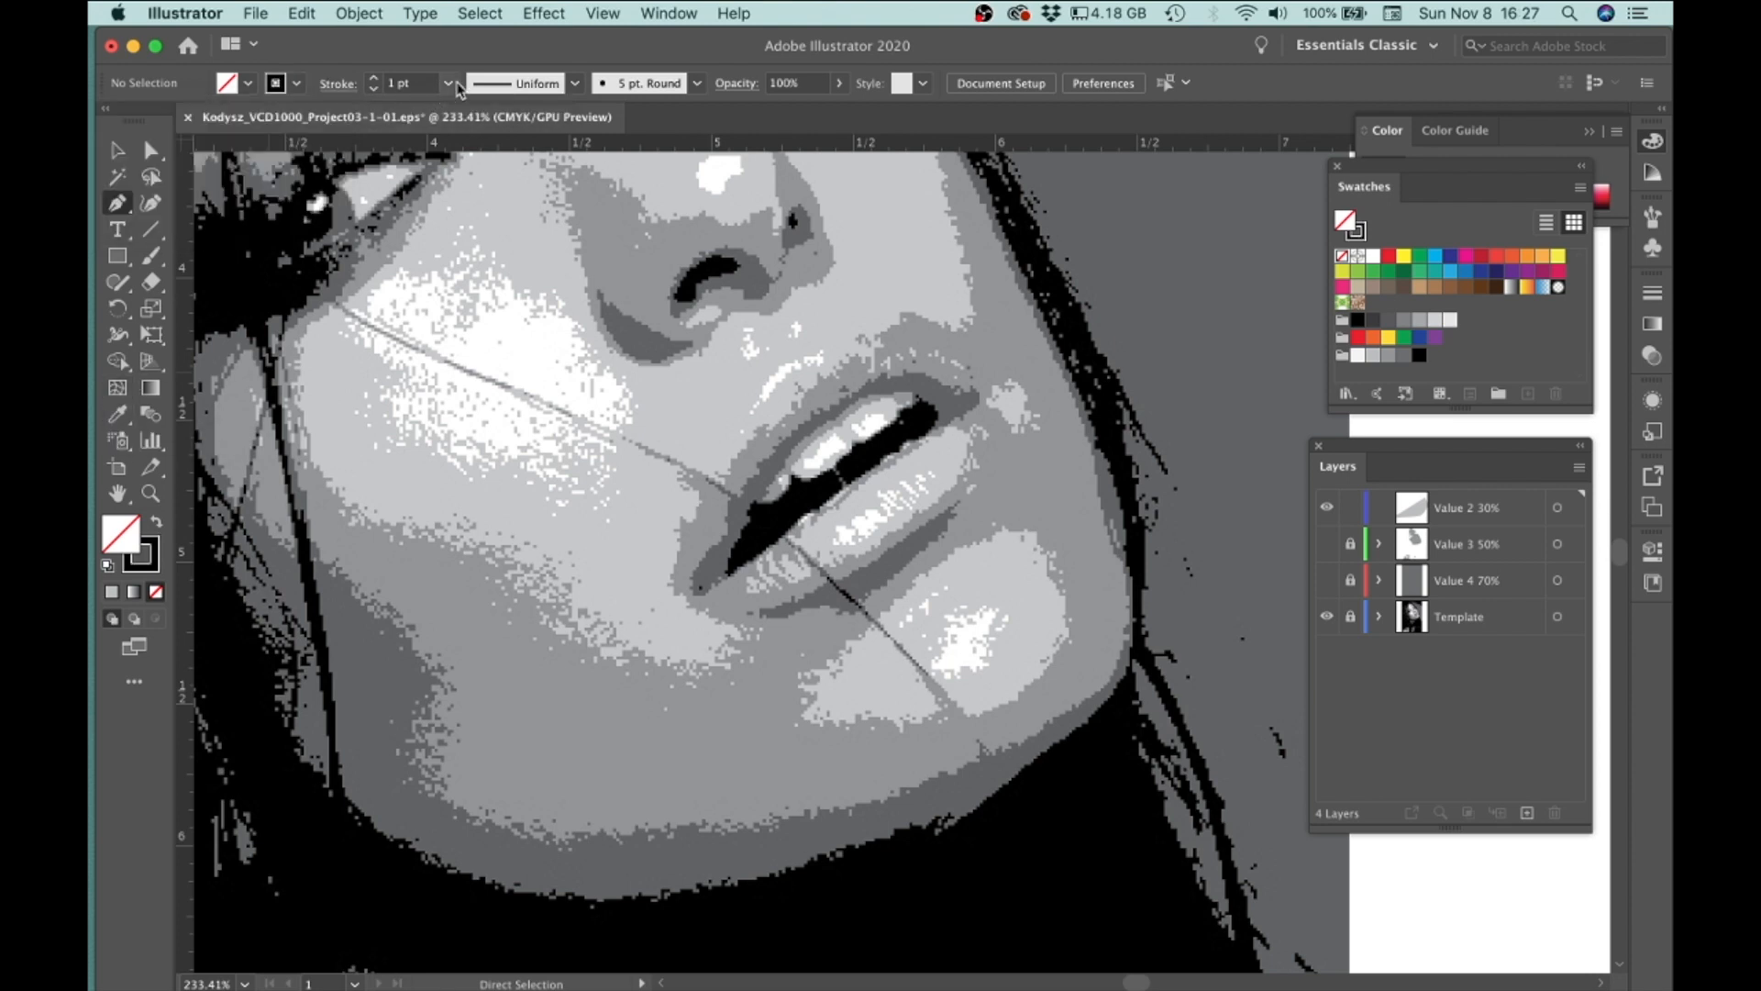
left_click(449, 84)
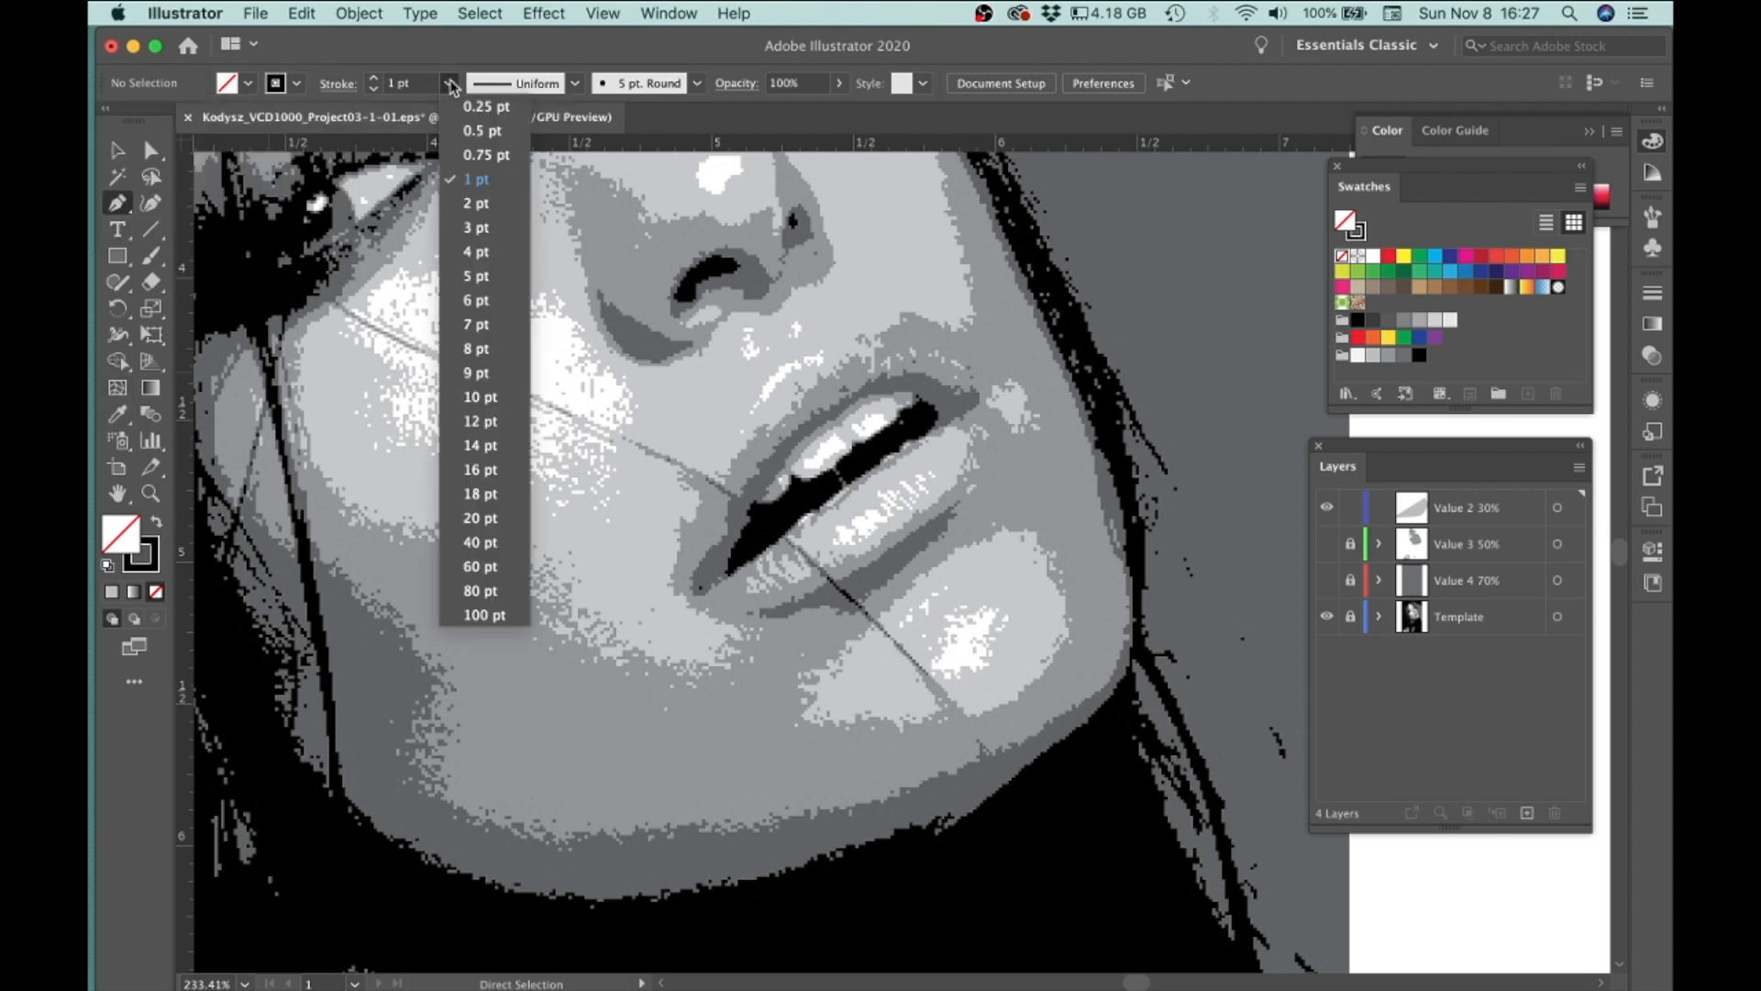
left_click(482, 130)
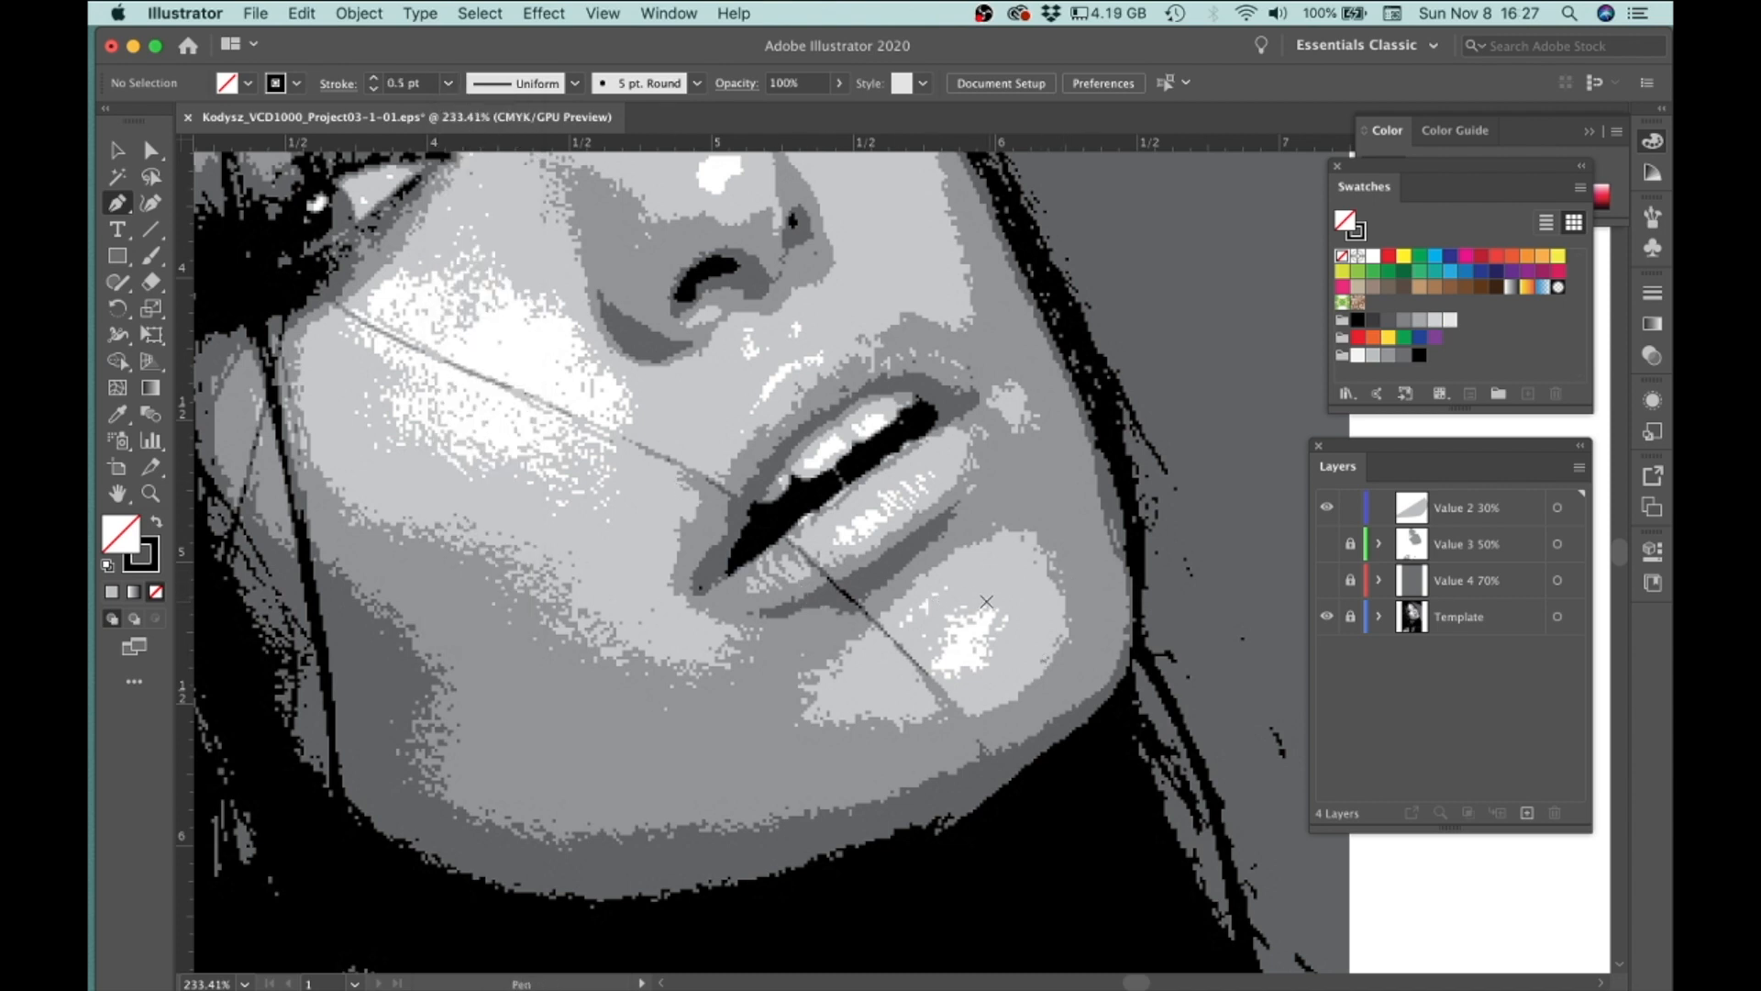
Step: Trace the right and lower edges of the light area on the chin with a curved pen path
left_click(1052, 553)
left_click(1061, 585)
left_click(1065, 639)
left_click(1040, 674)
left_click_drag(1040, 679, 1016, 696)
left_click(925, 727)
left_click(869, 729)
mouse_move(805, 724)
left_mouse_down()
mouse_move(787, 716)
mouse_move(811, 699)
mouse_move(787, 721)
left_mouse_up()
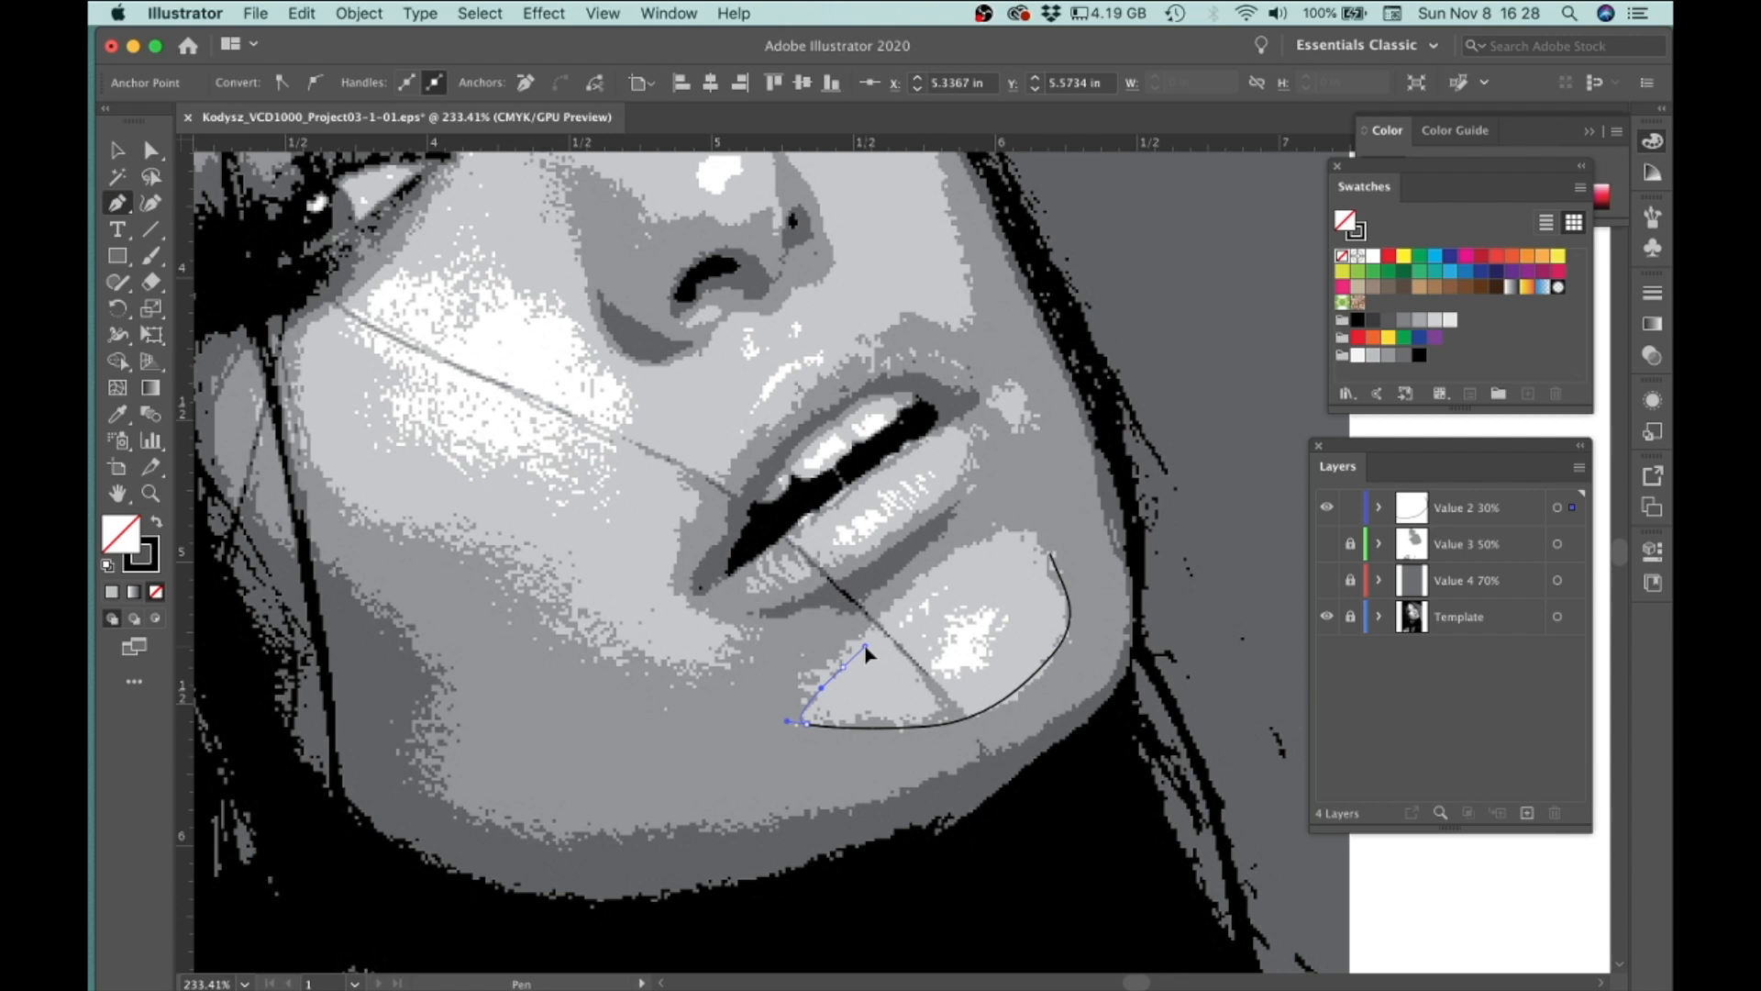
Step: Continue the chin path along the light area's upper edge and close it at its starting anchor
left_click_drag(859, 634, 885, 607)
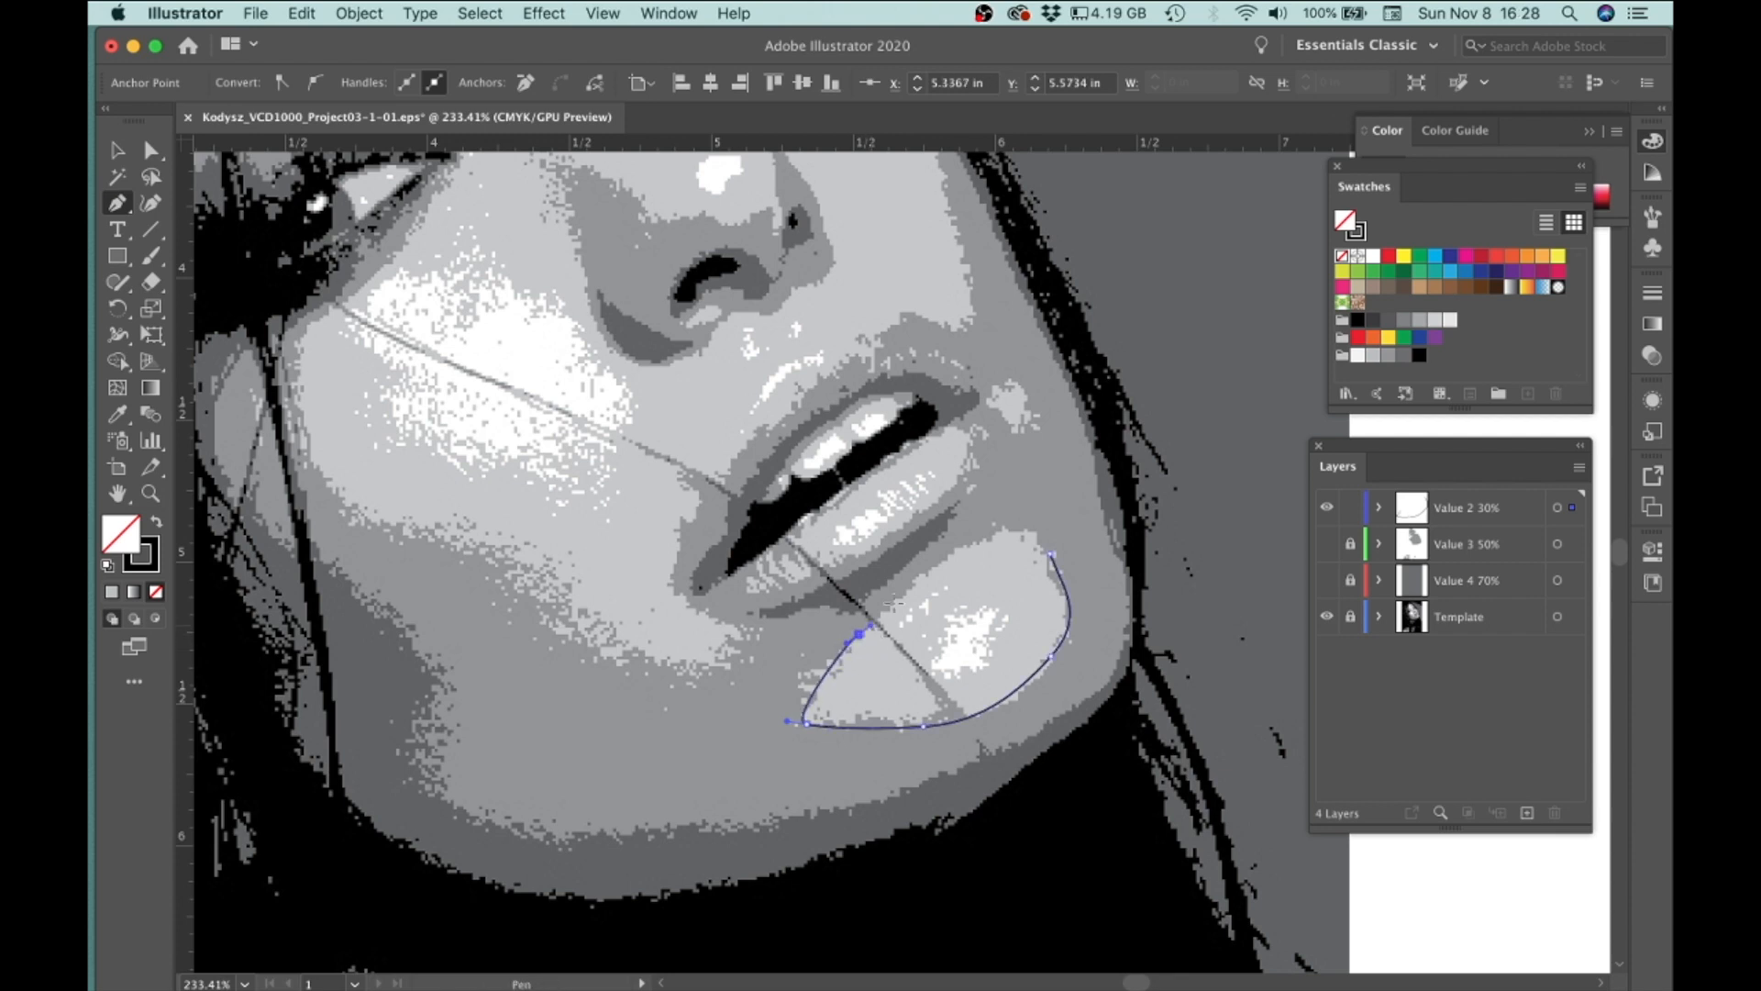
left_click_drag(984, 535, 1044, 541)
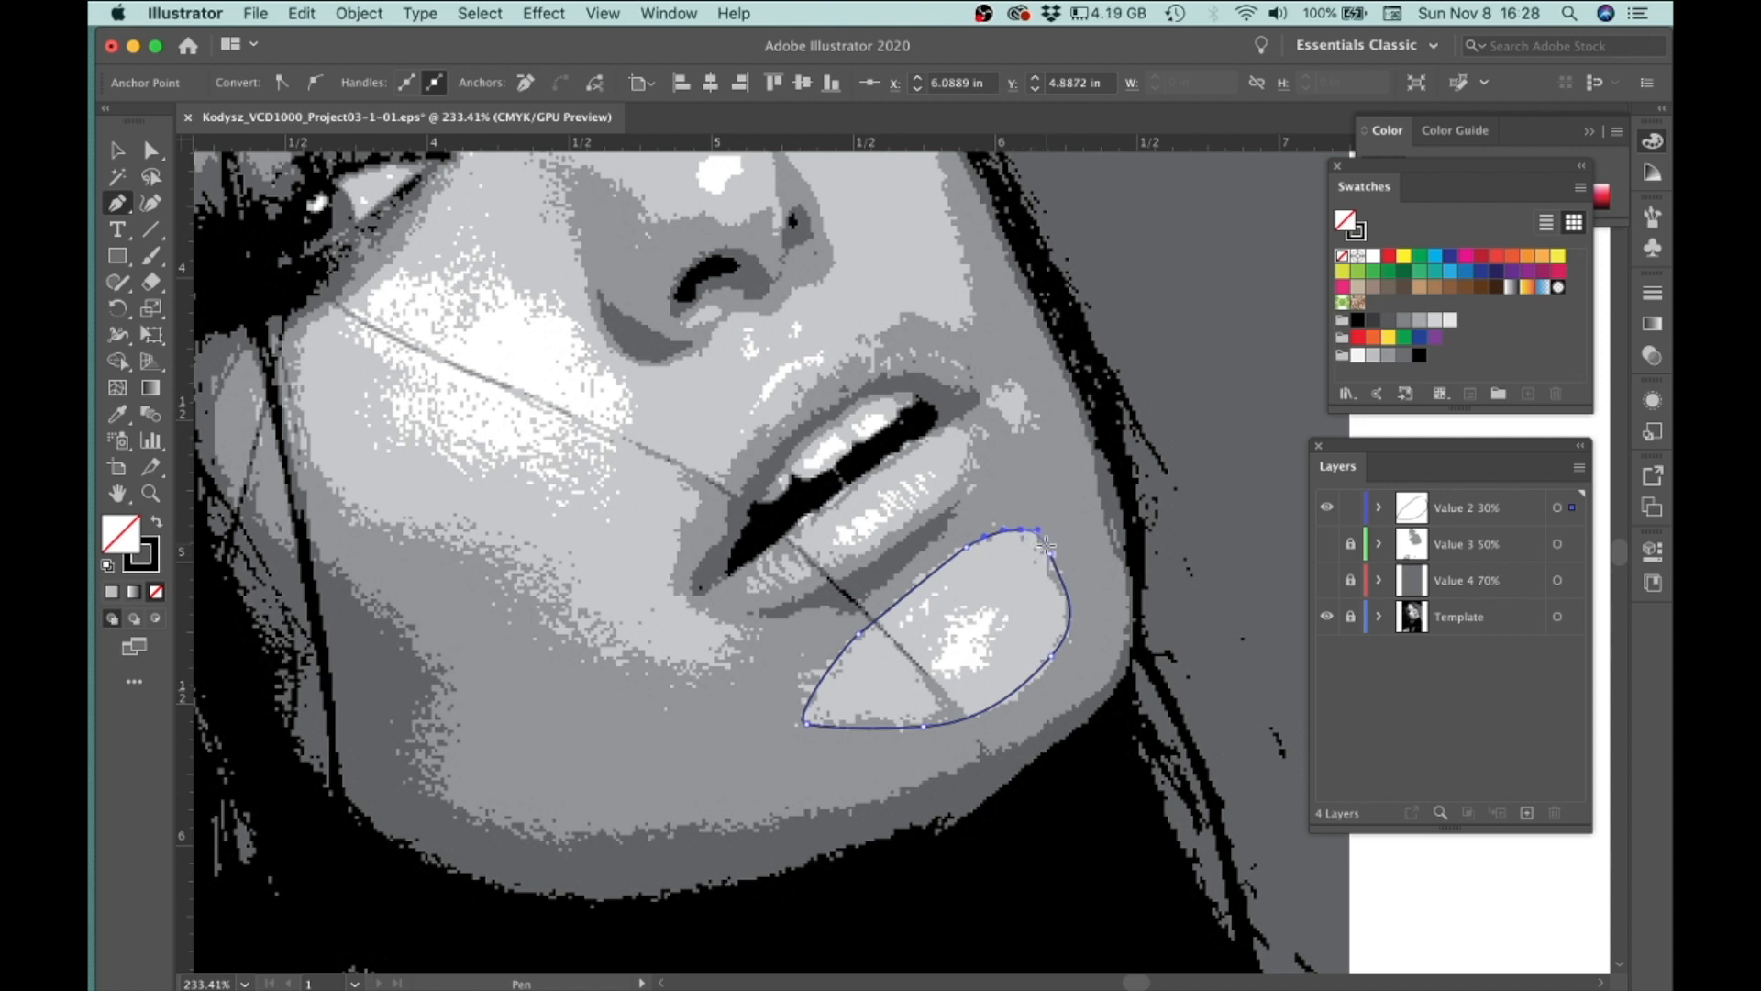
left_click_drag(1051, 554, 1067, 583)
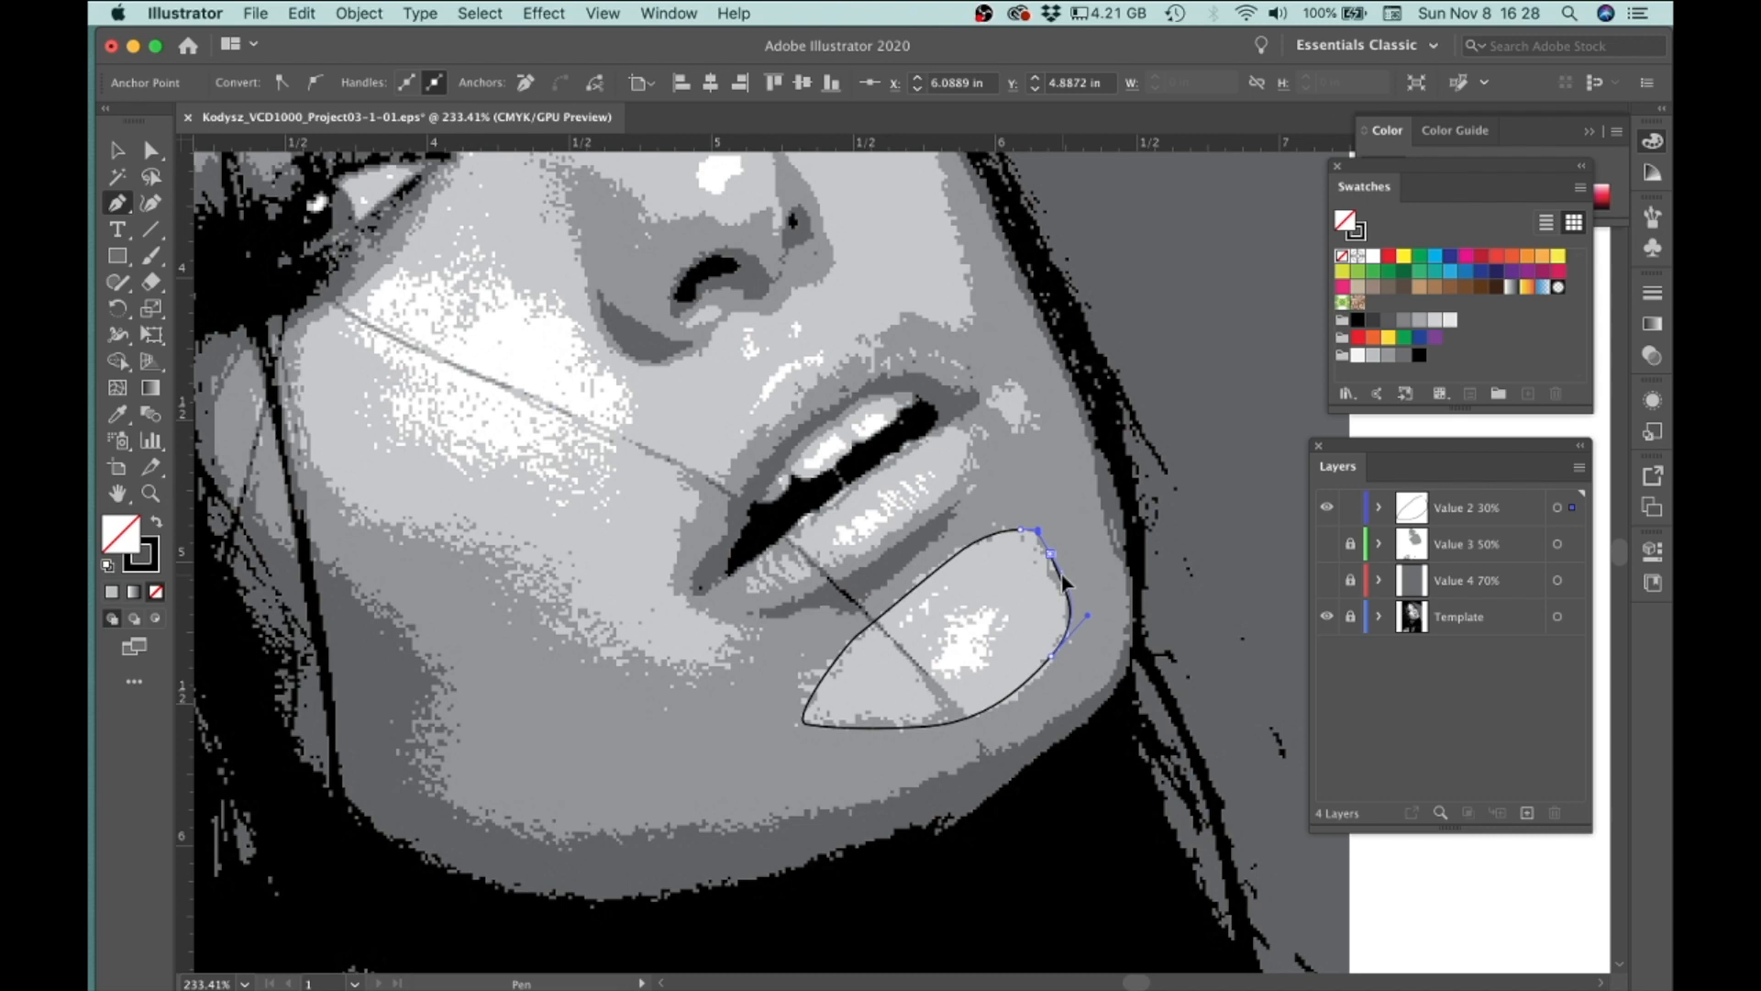
scroll(1044, 548, "up", 4)
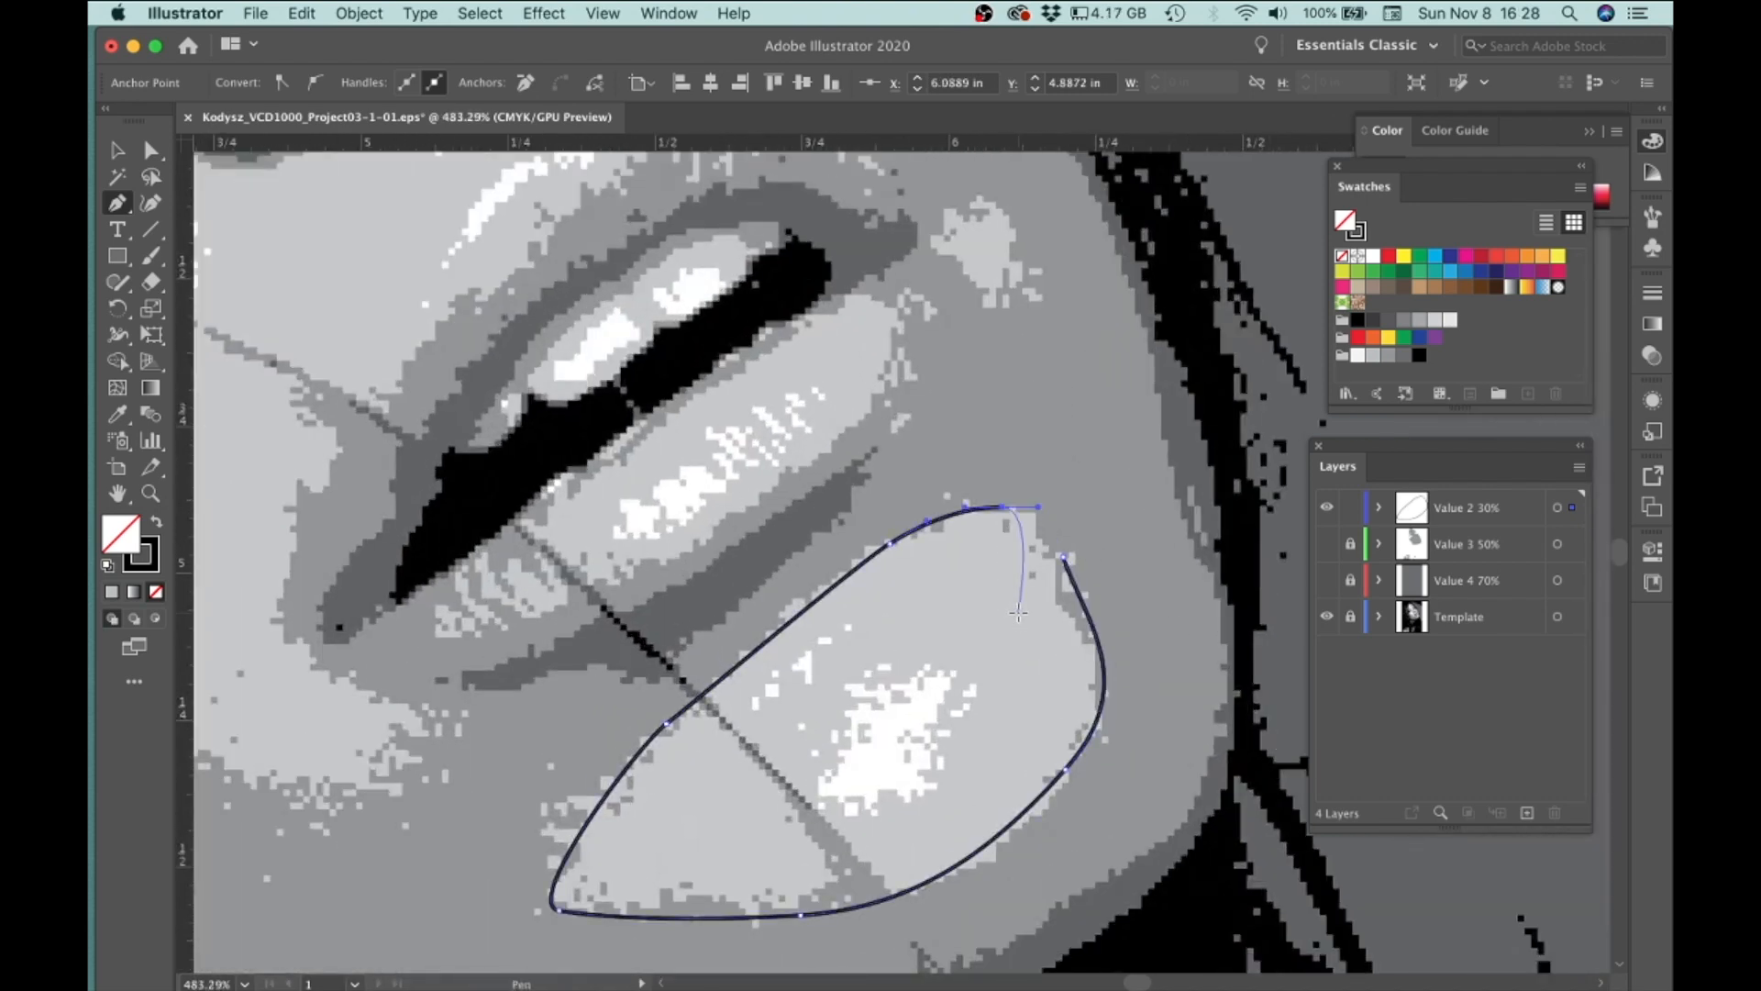
left_click(1064, 557)
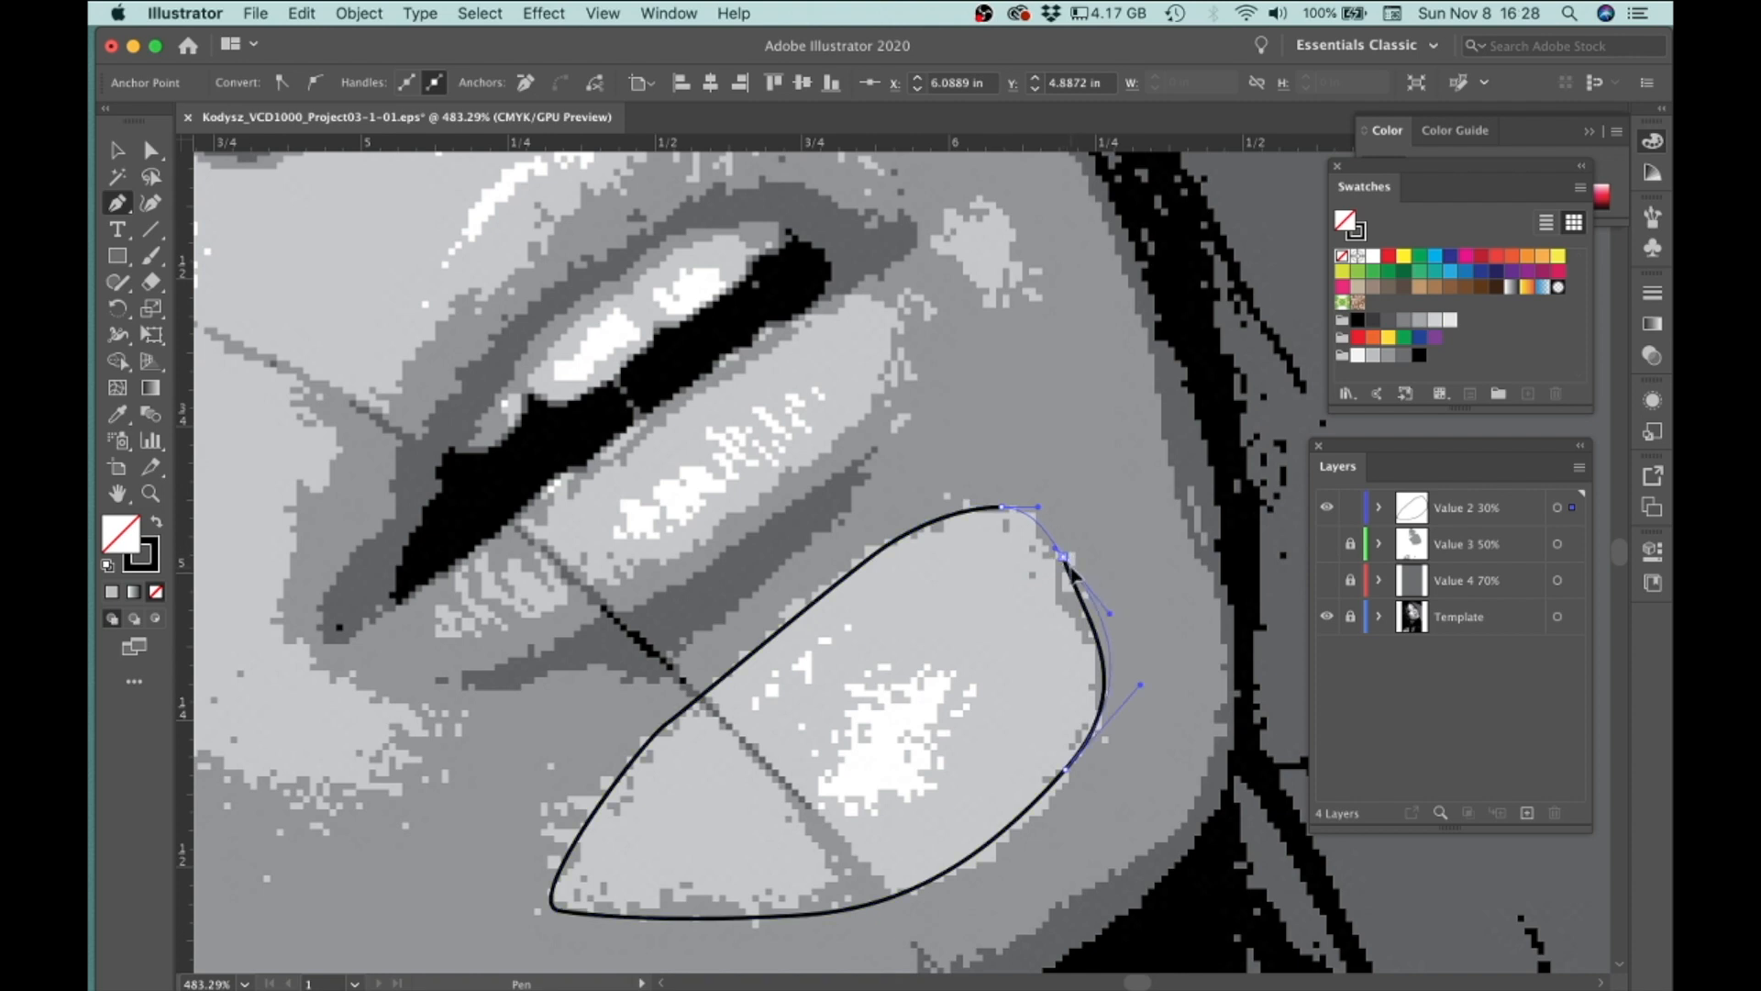
left_click(1064, 556)
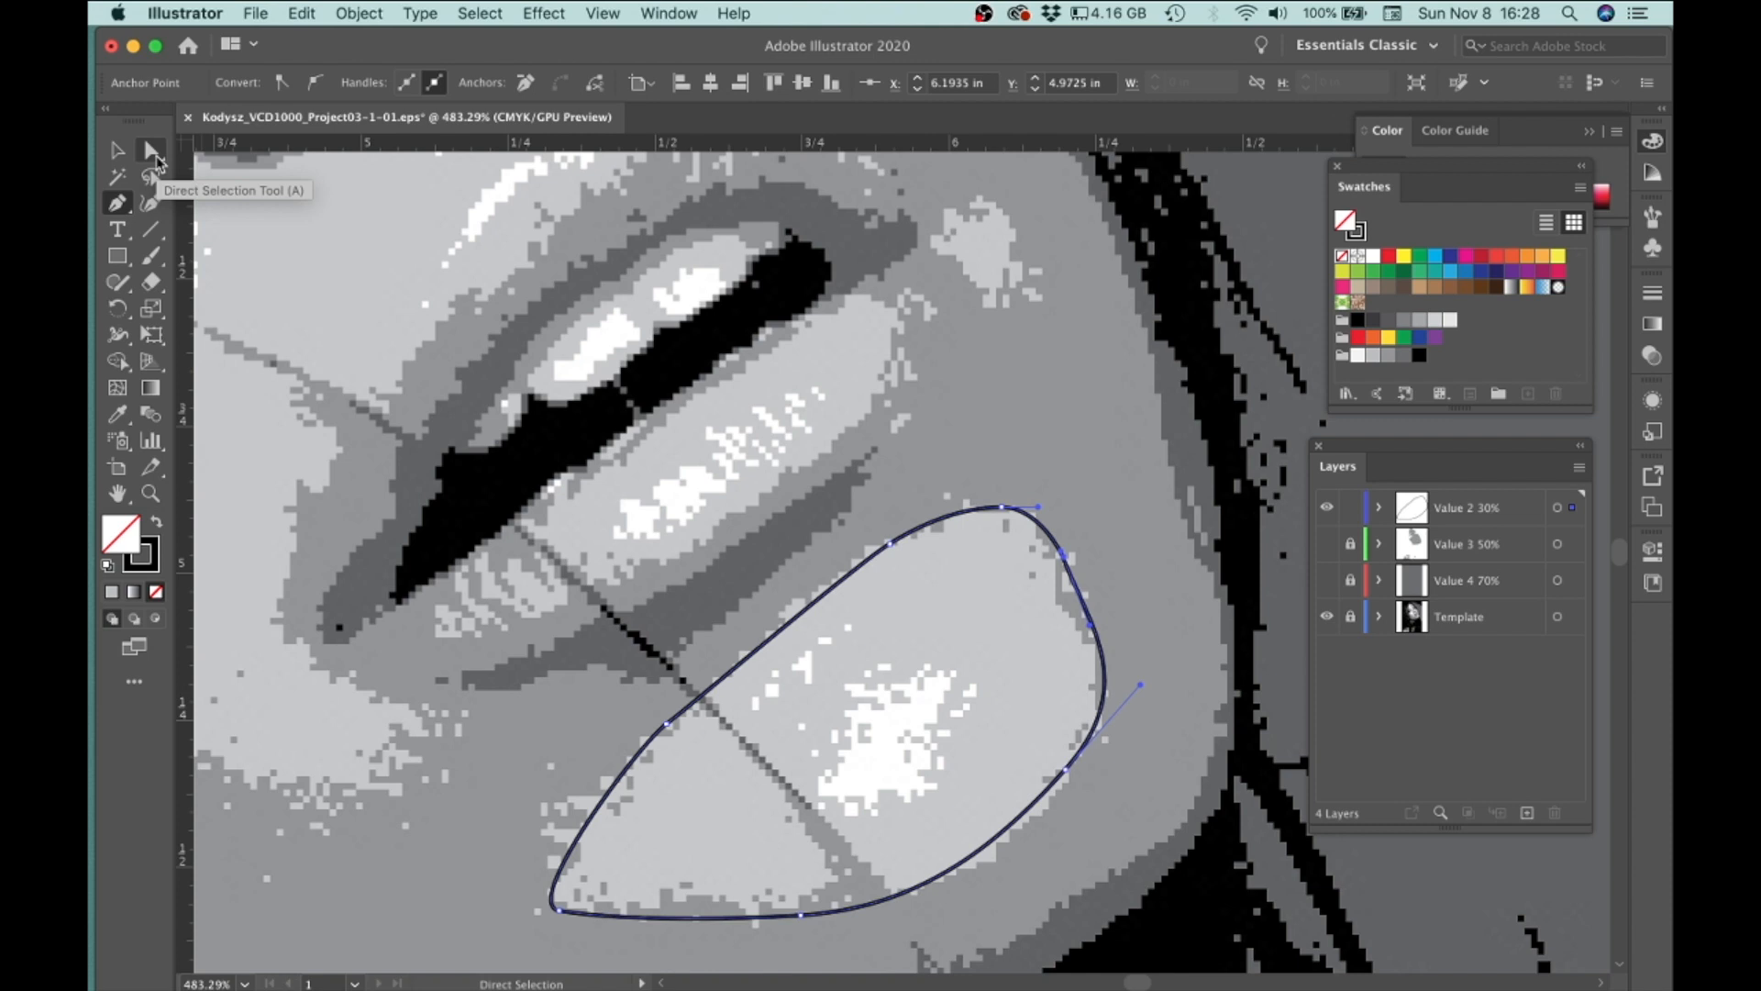
Step: Adjust the chin outline's anchor points and handles with the Direct Selection tool to follow the light area's edge
left_click(154, 160)
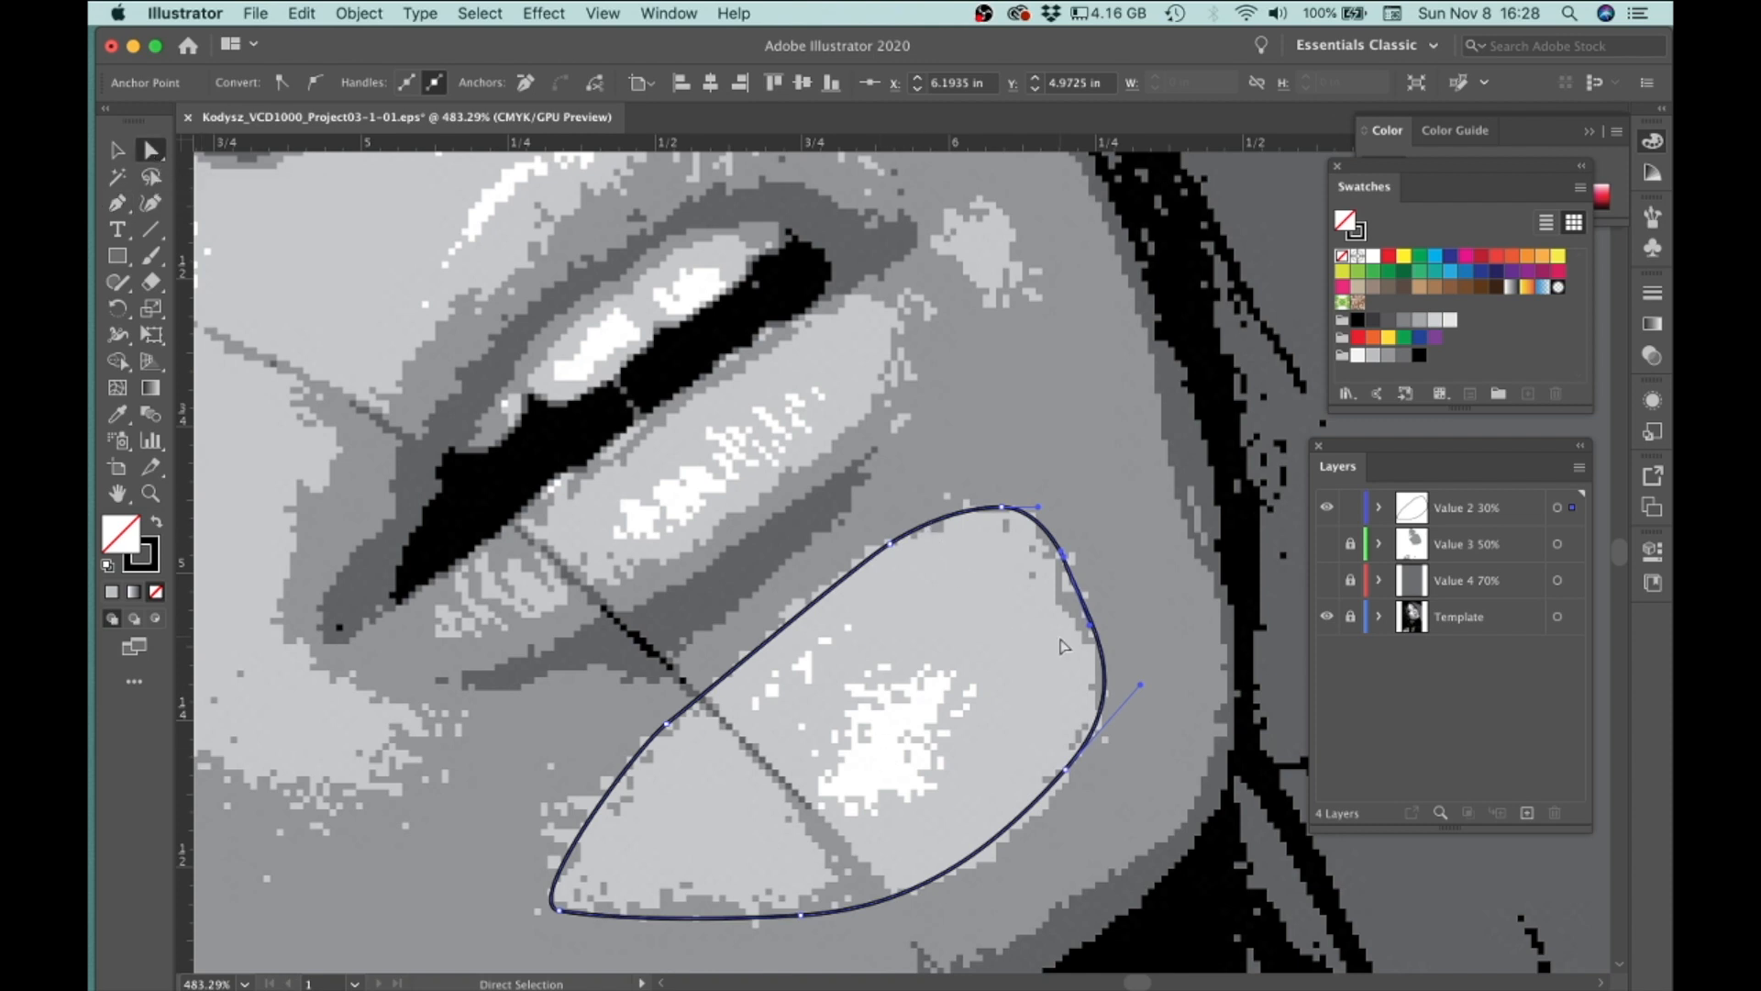
left_click(1003, 507)
mouse_move(1004, 511)
left_mouse_down()
mouse_move(979, 523)
mouse_move(1054, 523)
mouse_move(1015, 504)
mouse_move(1032, 541)
mouse_move(1045, 527)
mouse_move(1014, 473)
mouse_move(1023, 523)
left_mouse_up()
left_click_drag(1065, 772, 1049, 794)
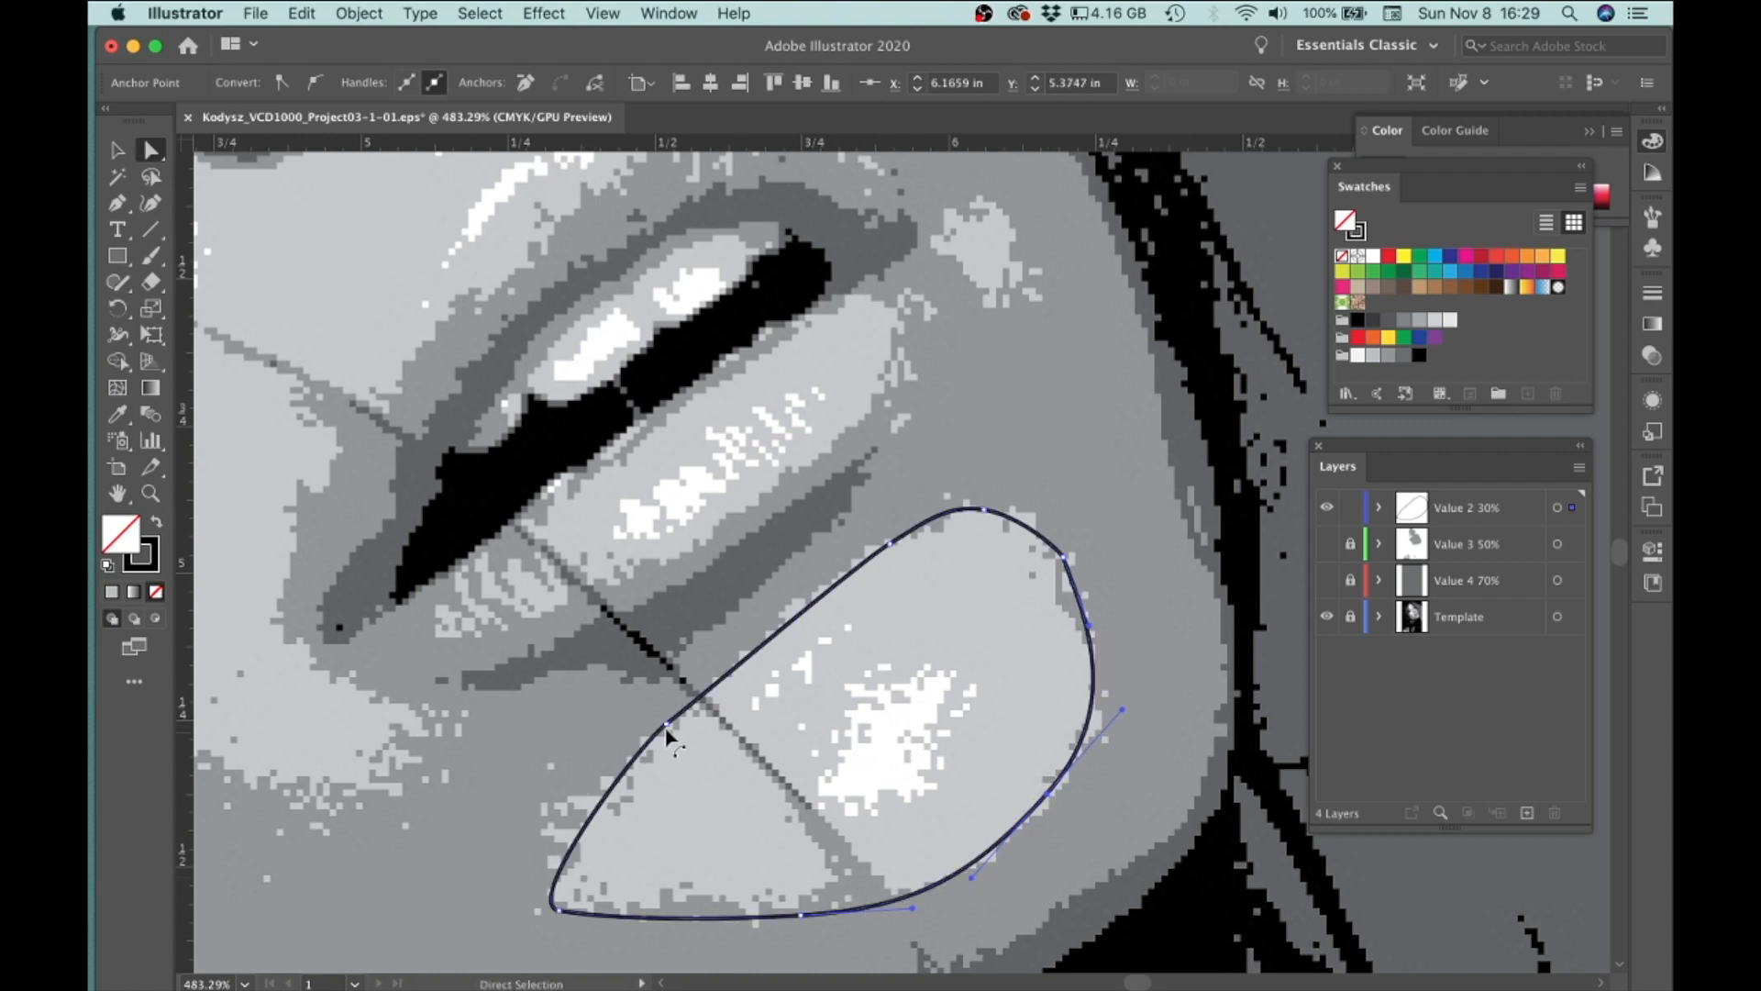
mouse_move(666, 731)
left_mouse_down()
mouse_move(681, 727)
mouse_move(651, 750)
left_mouse_up()
left_click_drag(800, 915, 774, 926)
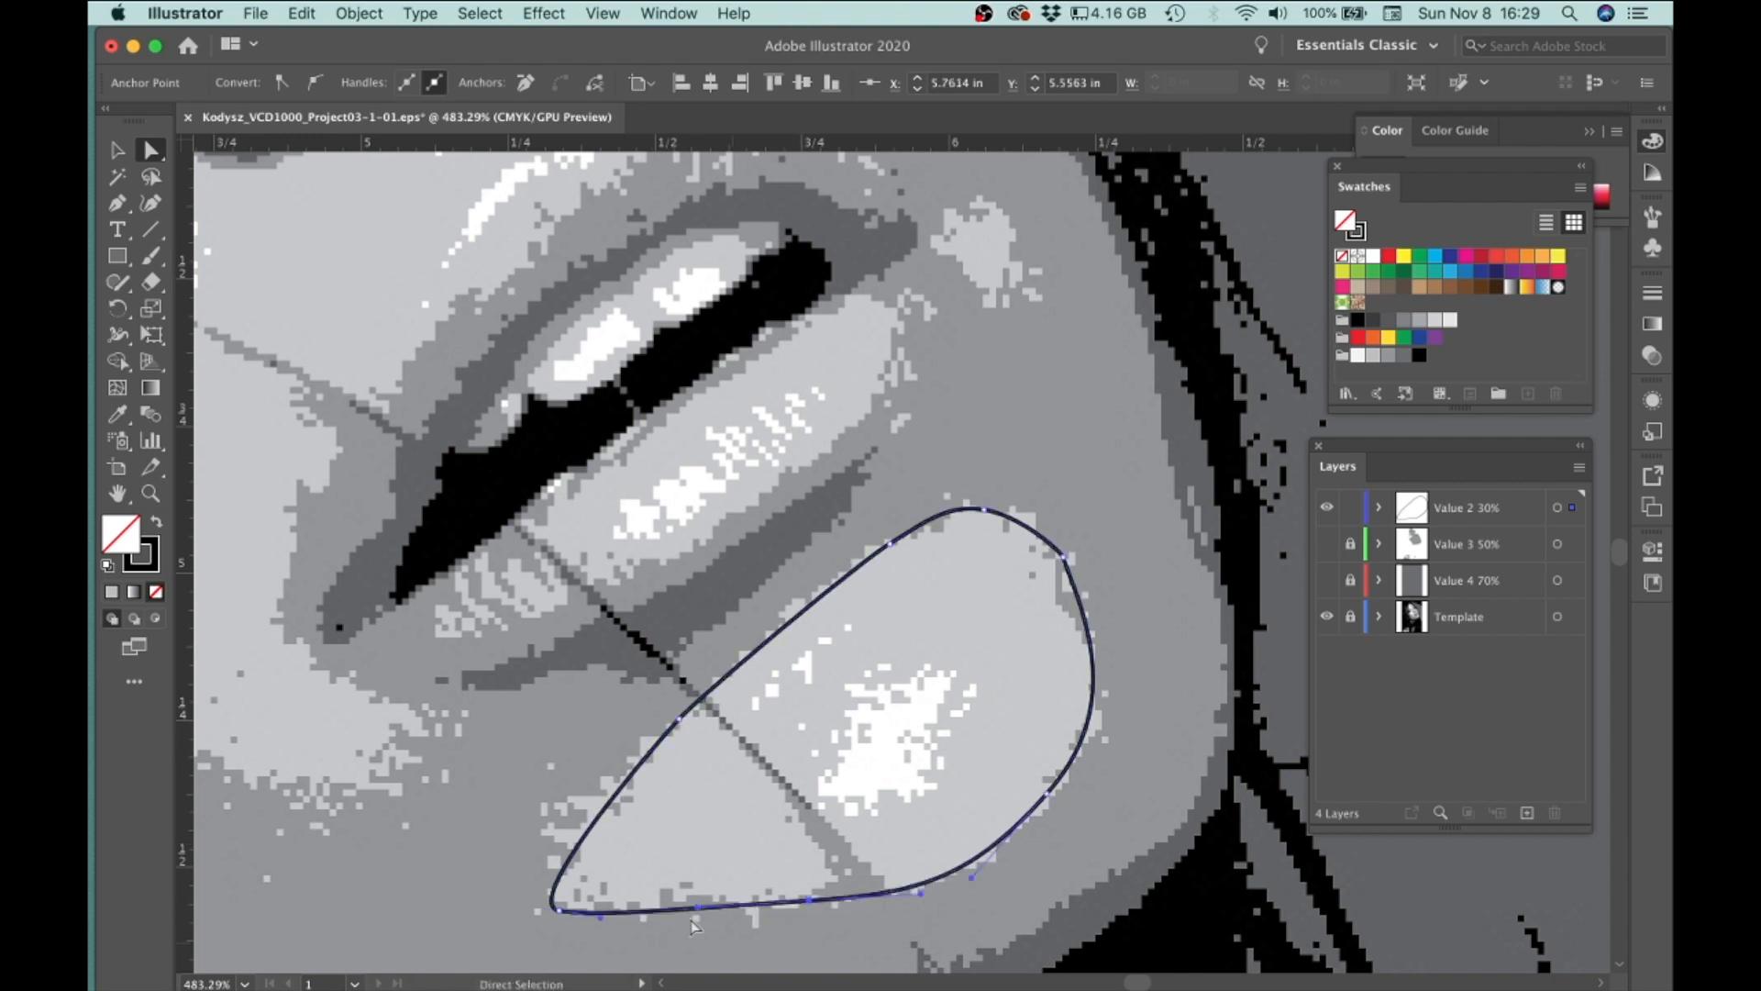
left_click(558, 911)
left_click_drag(519, 908, 586, 931)
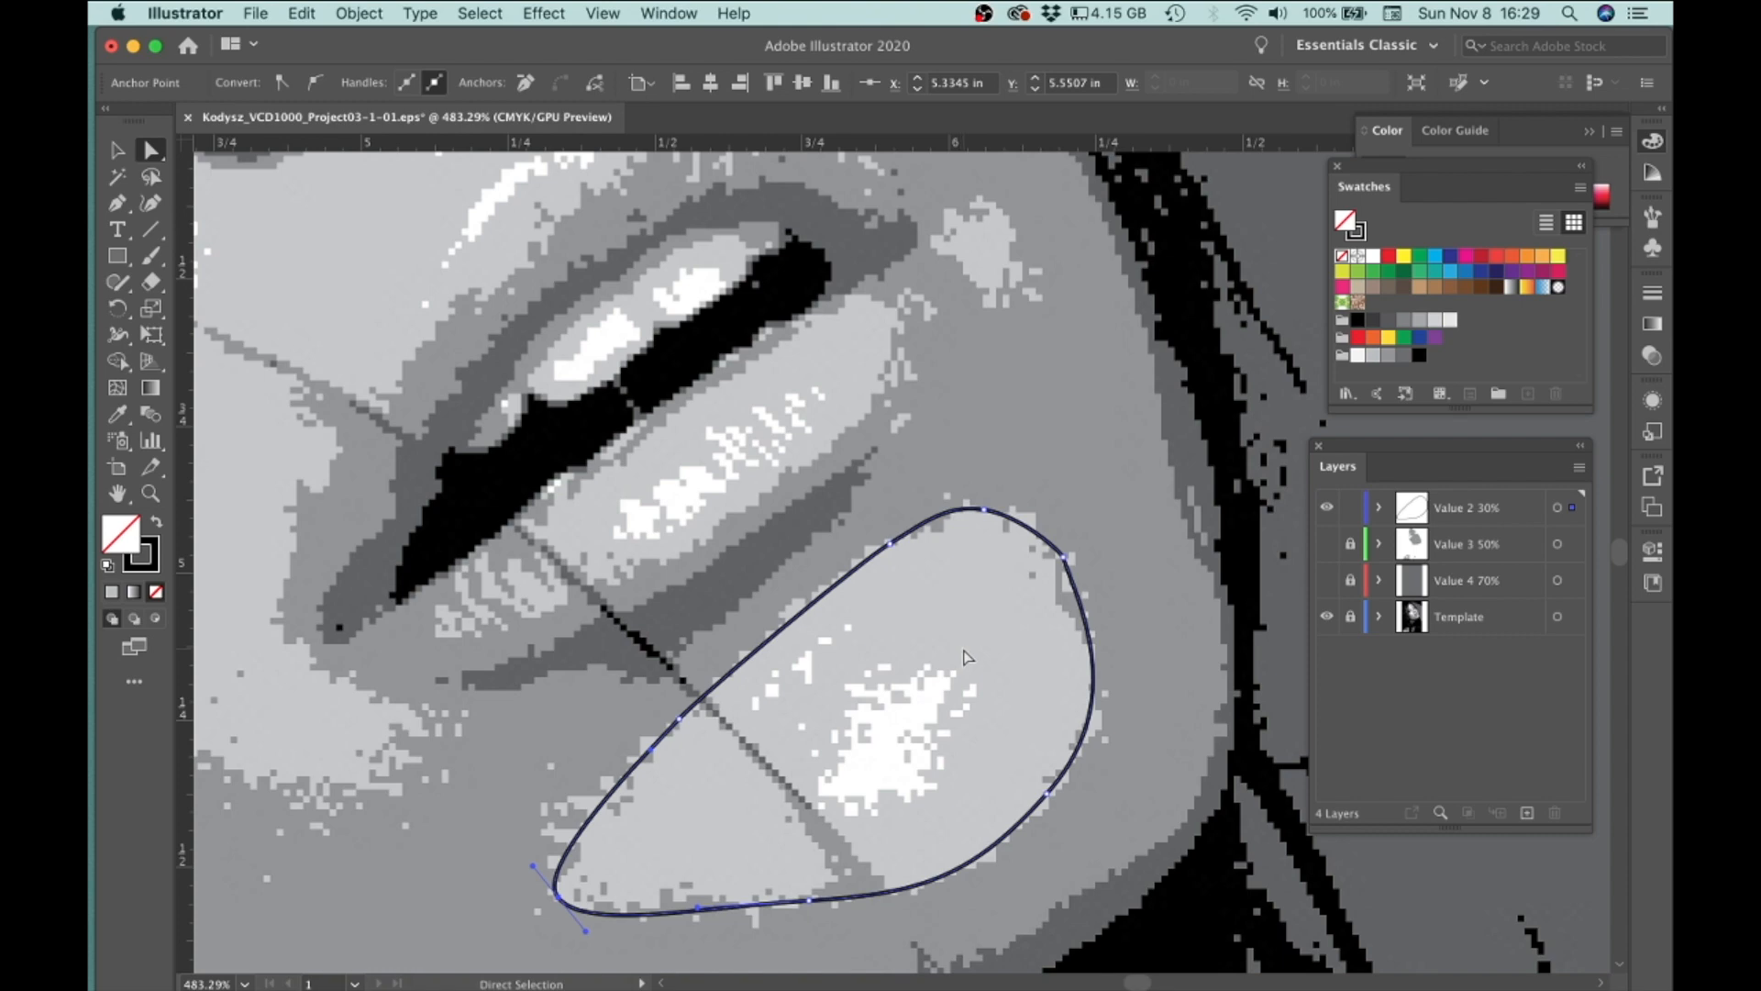
Step: Trace the small light spot beside the right mouth corner as a closed pen path on the Value 2 30% layer
scroll(964, 657, "down", 5)
key("p")
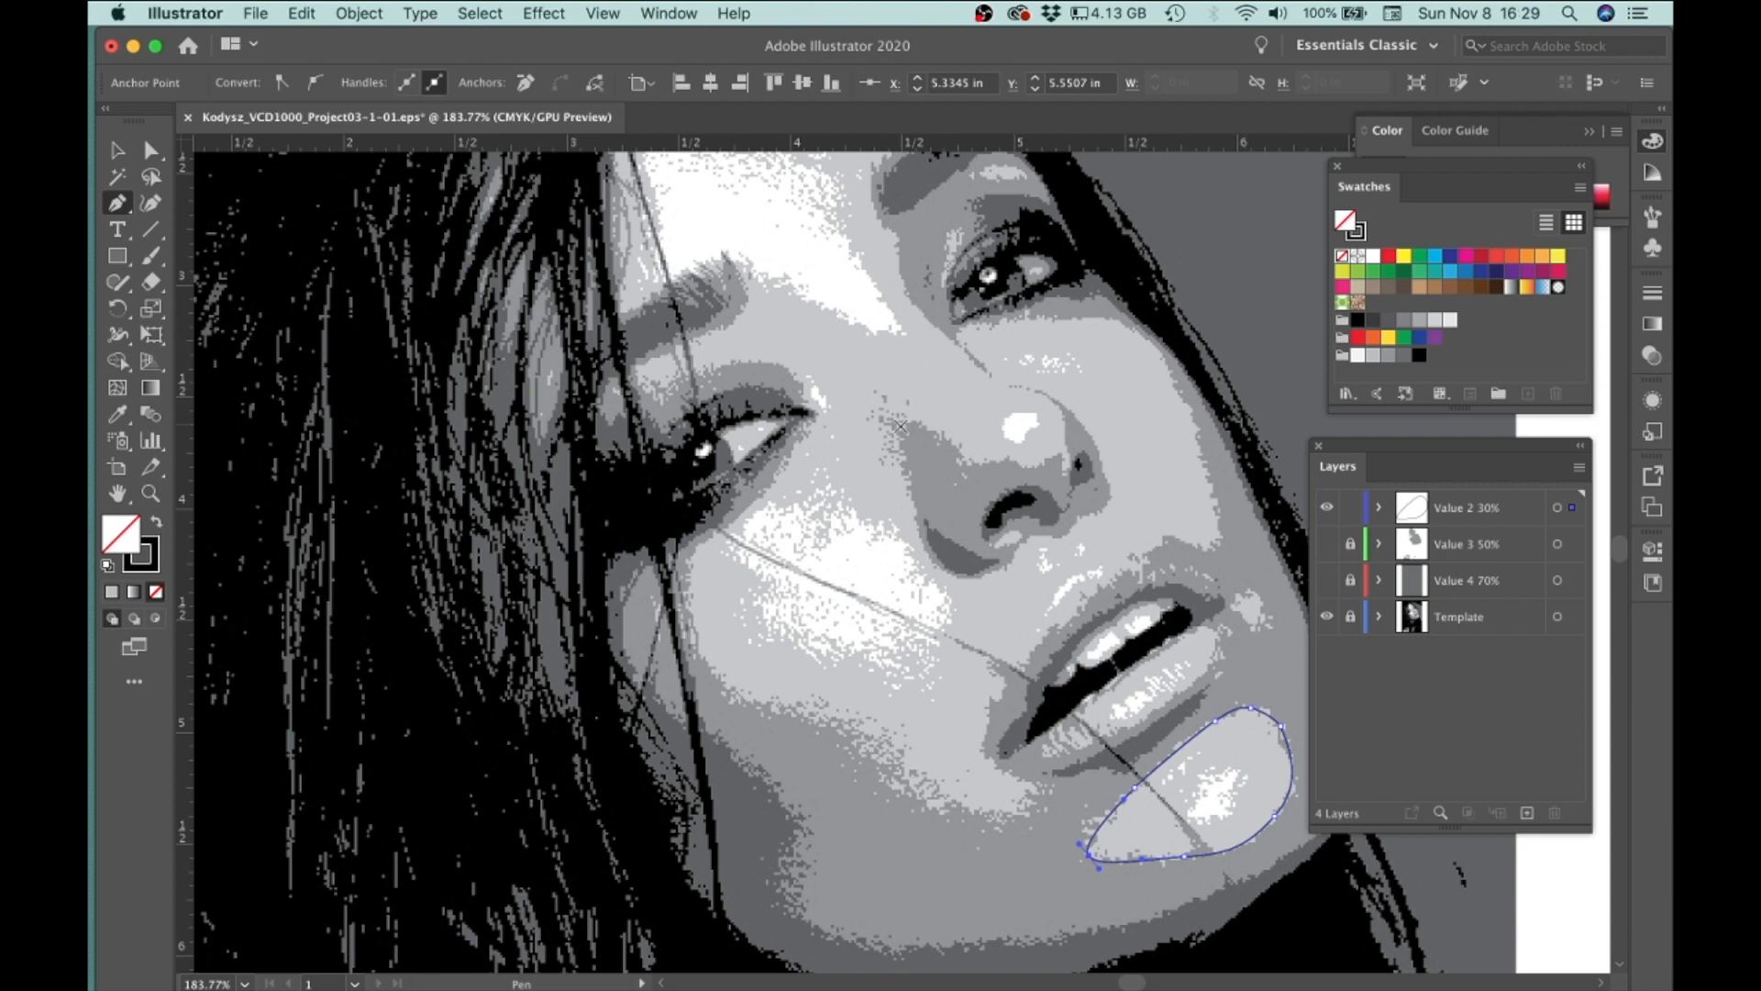
scroll(1137, 486, "right", 5)
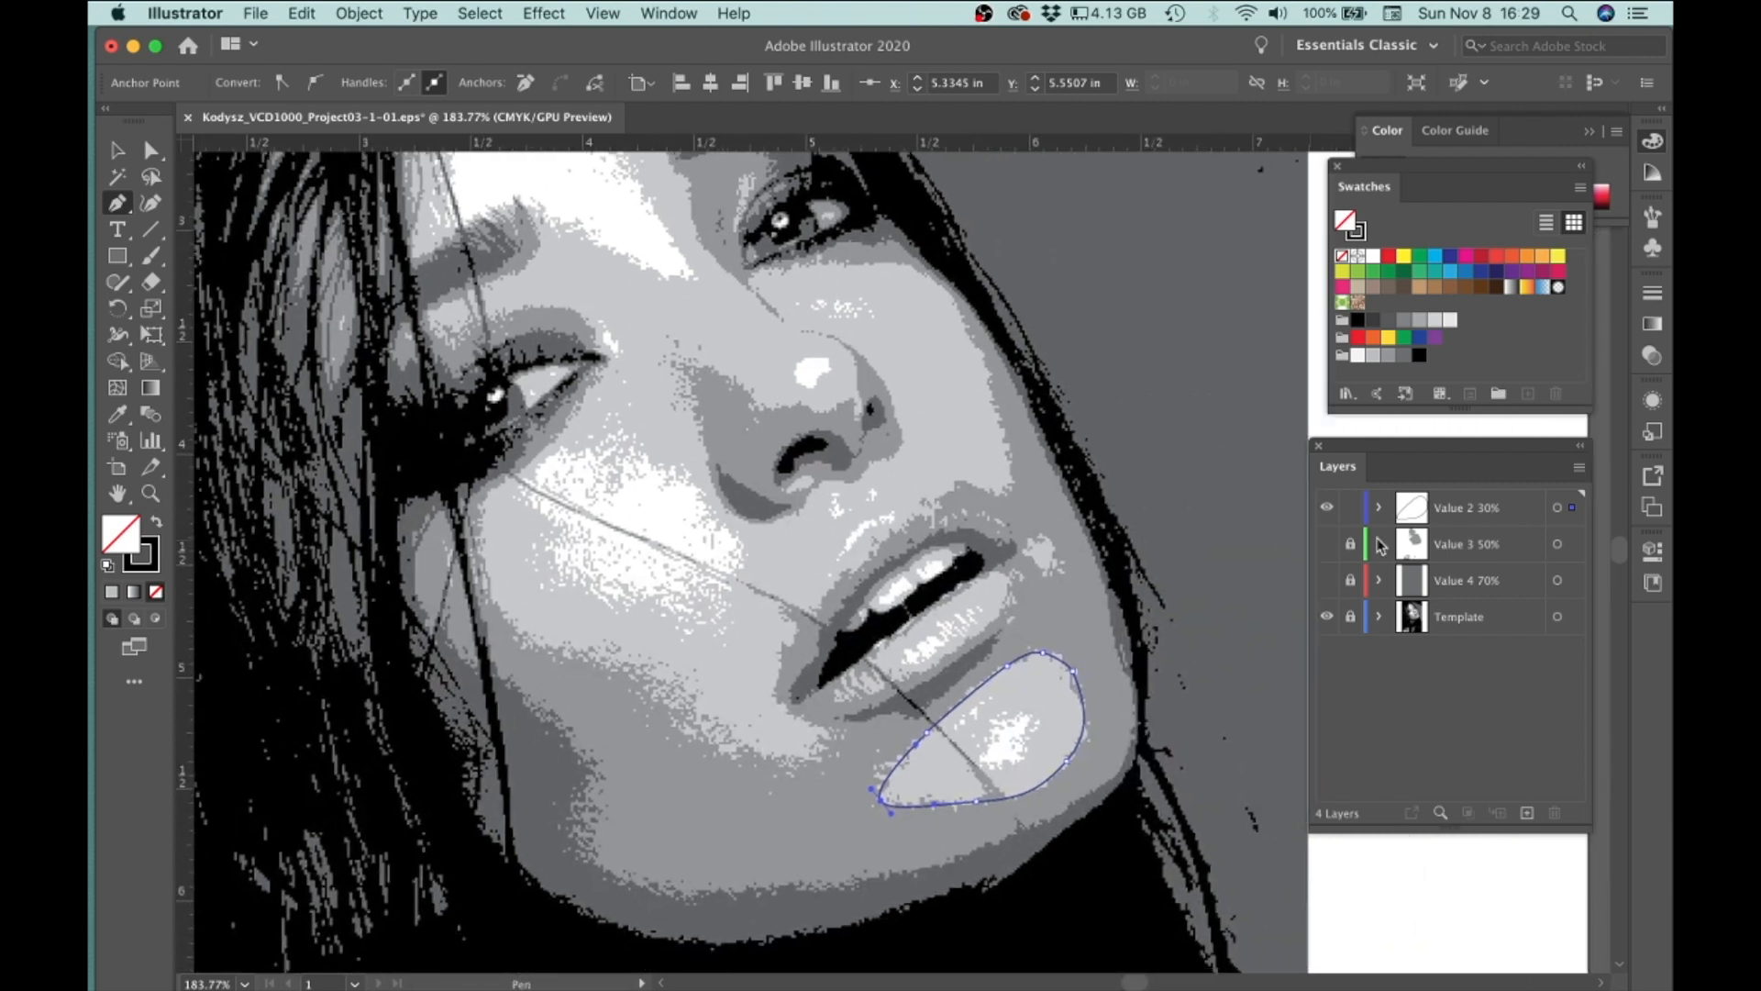
left_click(1461, 518)
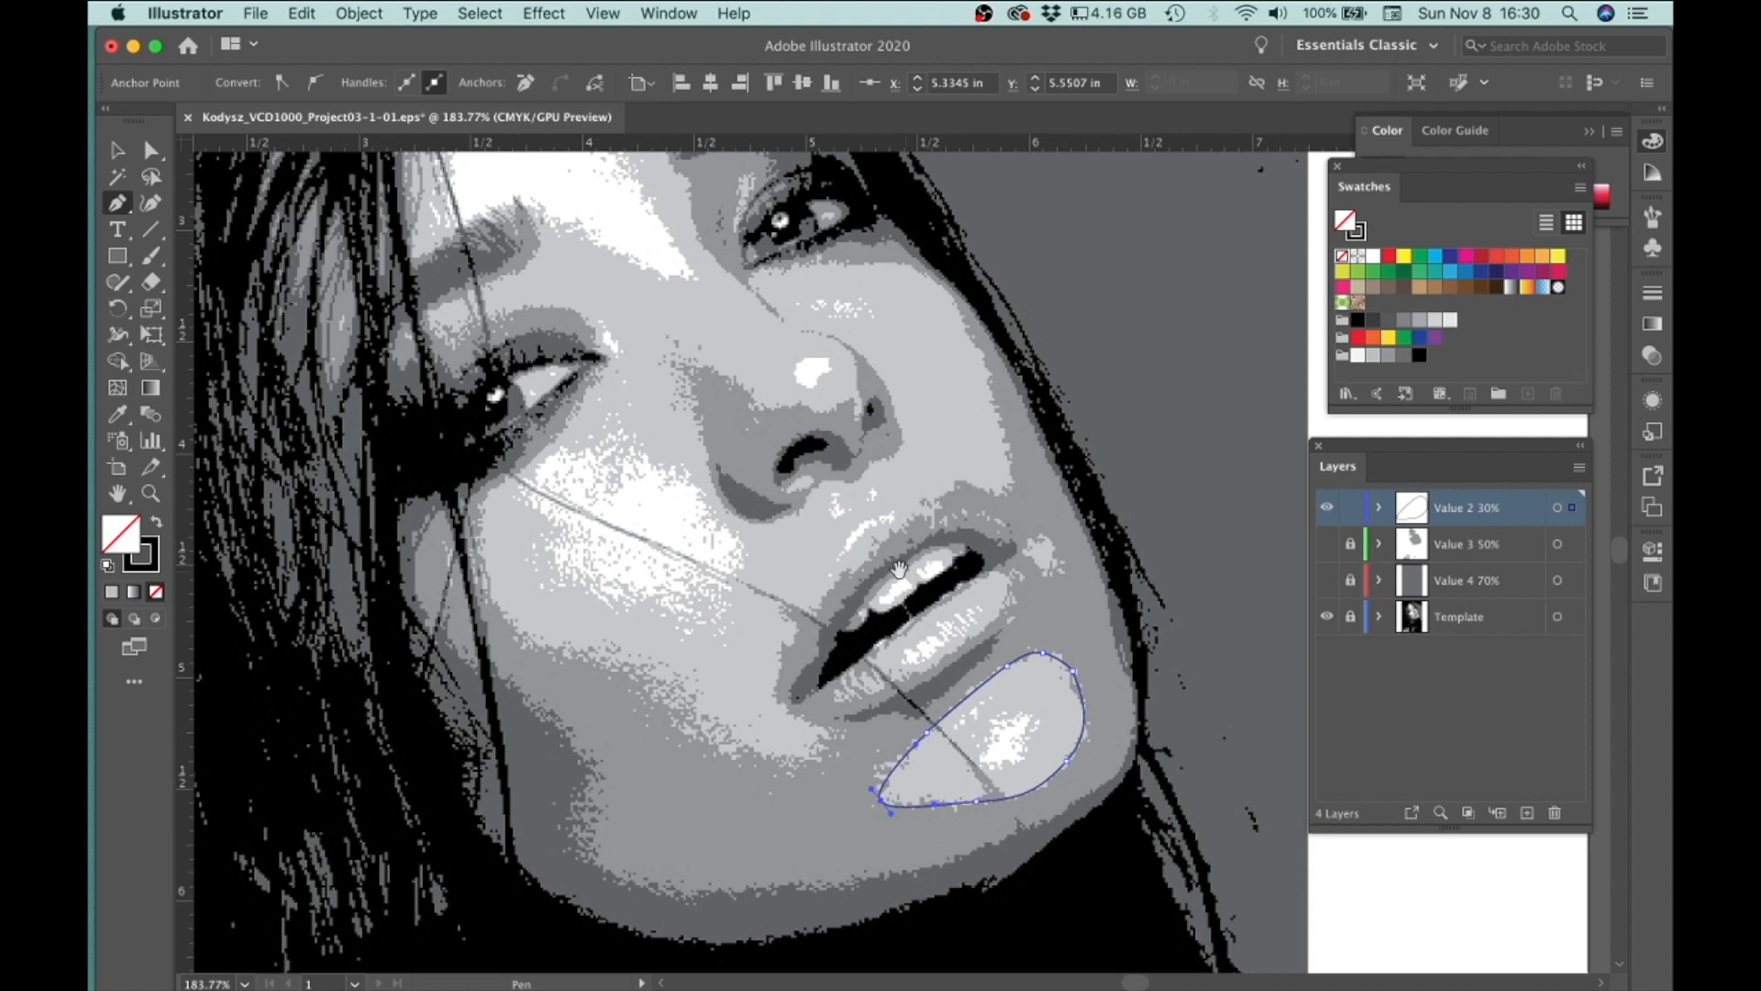
left_click_drag(900, 561, 995, 619)
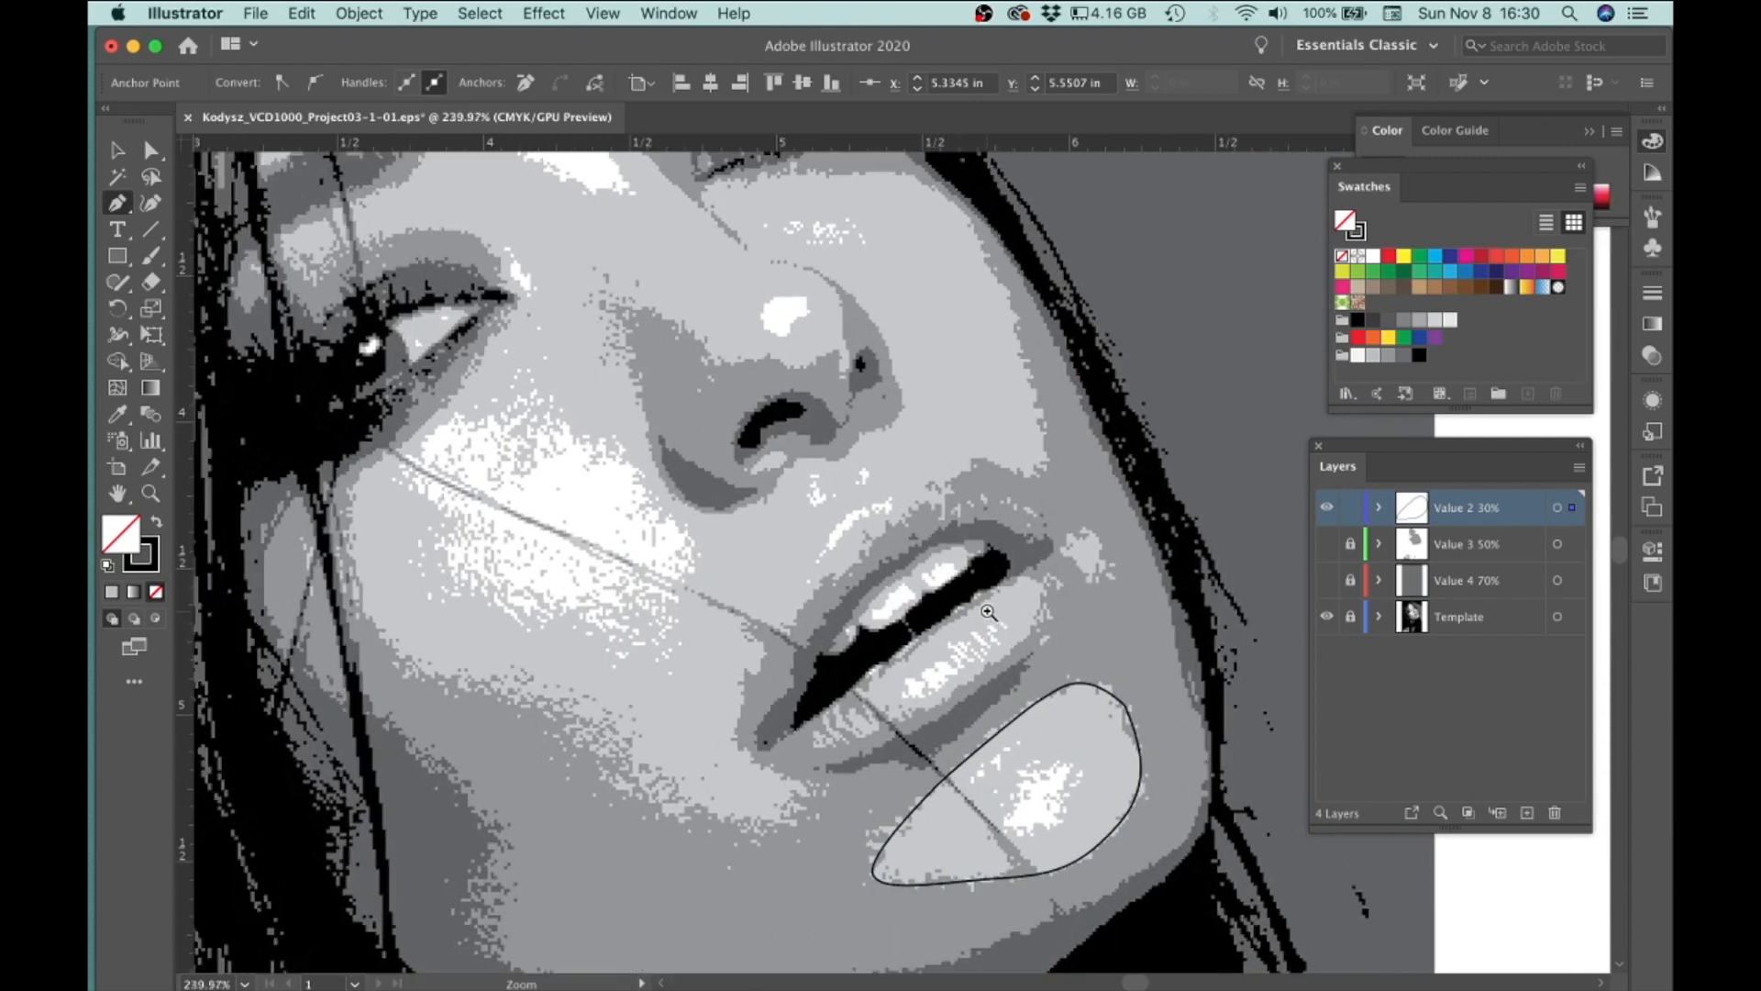
left_click(1097, 530)
left_click_drag(1097, 580, 1068, 561)
left_click(1096, 530)
Step: Trace a closed pen outline around the light area of the lower lip
left_click(1048, 598)
left_click_drag(973, 681, 882, 736)
left_click(820, 752)
left_click_drag(954, 623, 1021, 580)
Step: Start the large face outline at the left mouth corner and trace the lower cheek edge to just below the left eye
left_click(740, 765)
left_click(561, 724)
scroll(642, 733, "up", 4)
scroll(642, 734, "left", 8)
left_click(770, 816)
left_click(731, 778)
left_click(717, 706)
left_click(832, 573)
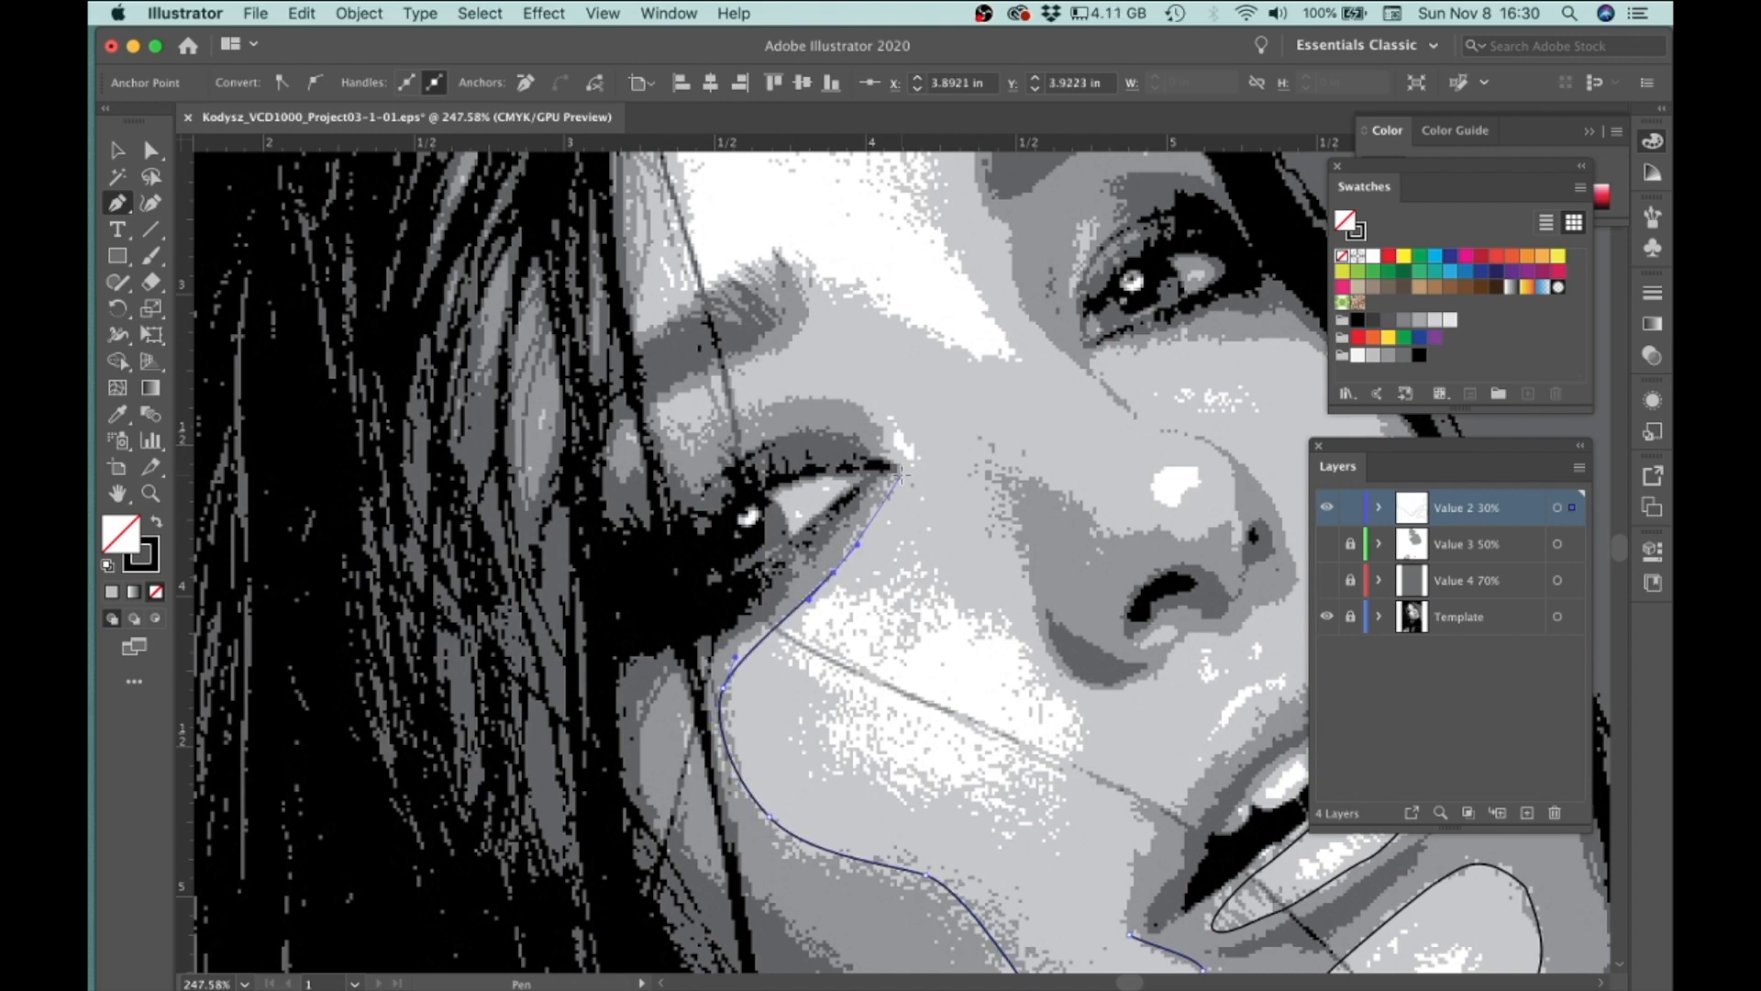
Step: Continue the face outline around the left eye's inner corner and over the eyelid shadow toward the brow
left_click(901, 474)
left_click(886, 446)
left_click(872, 415)
left_click(841, 402)
left_click(737, 419)
left_click(692, 445)
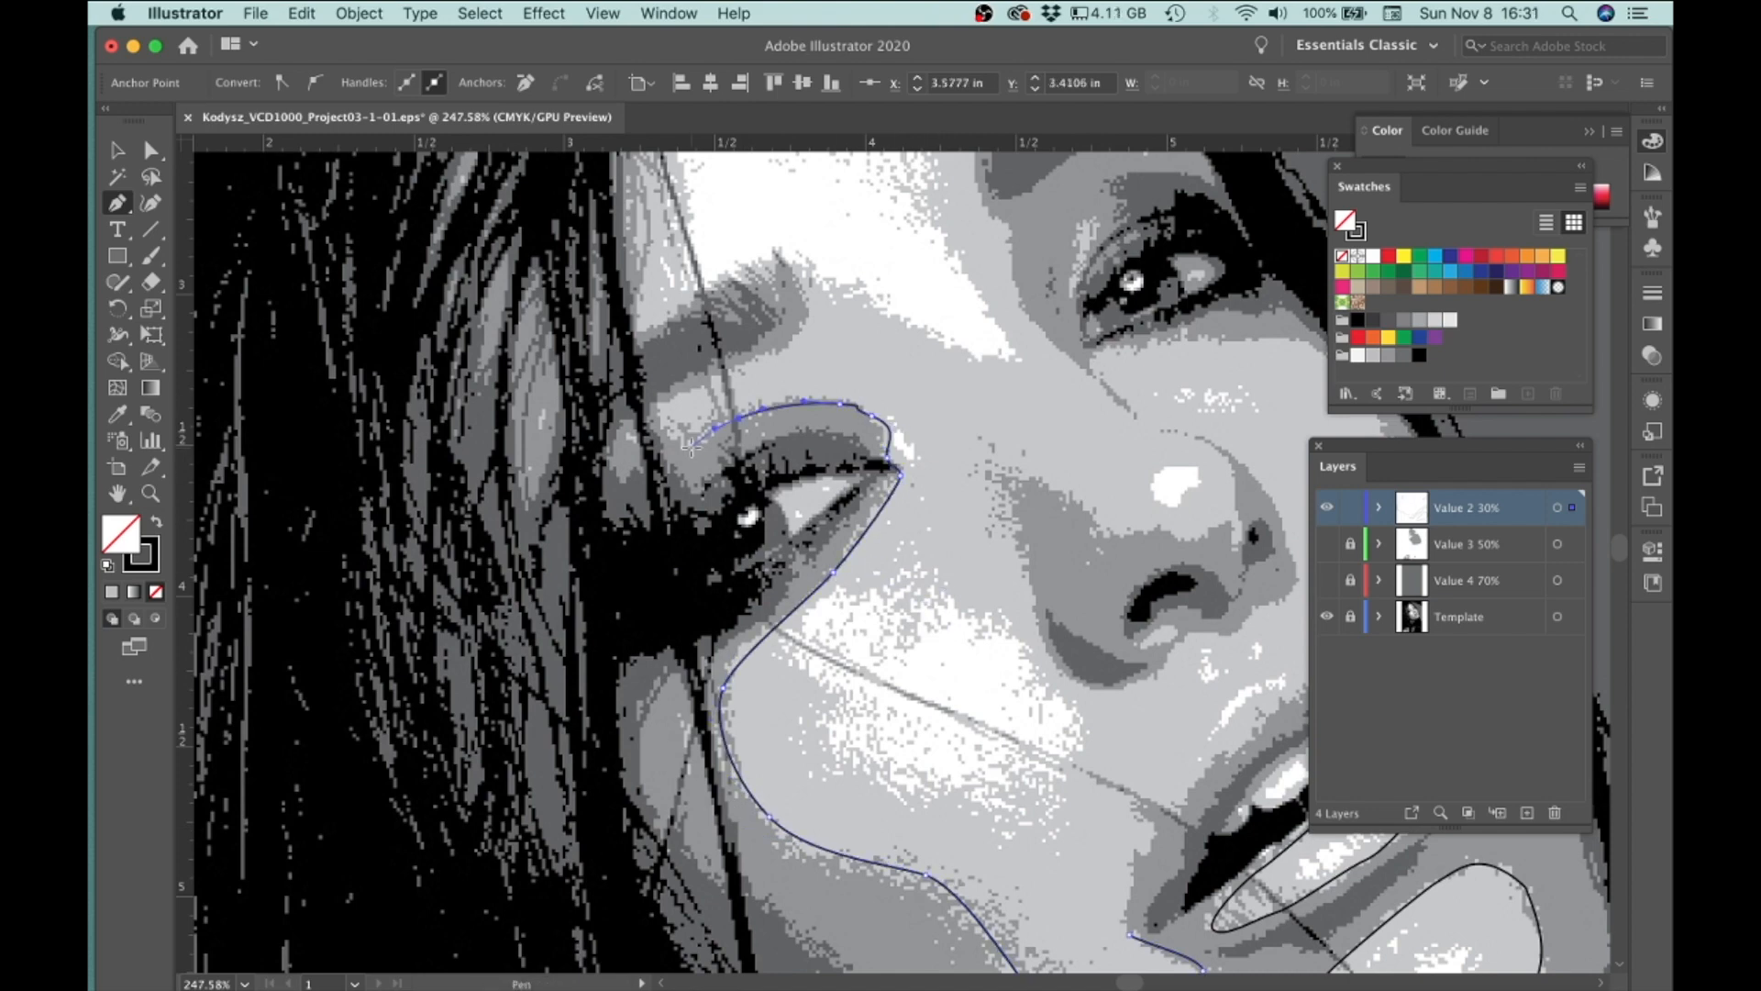
left_click(645, 409)
left_click(768, 351)
Step: Extend the face outline around the left eyebrow and up the side of the forehead
scroll(771, 367, "up", 5)
left_click(858, 573)
left_click(788, 523)
left_click(691, 576)
left_click(695, 264)
Step: Carry the face outline around the top of the forehead and along the hairline to the right eyebrow
scroll(771, 239, "up", 8)
scroll(770, 238, "right", 4)
left_click(624, 511)
left_click(965, 670)
left_click(903, 681)
left_click(882, 697)
scroll(883, 697, "up", 2)
Step: Continue the face outline around the right brow's inner end and down to the nose bridge
scroll(882, 697, "down", 5)
left_click(854, 734)
left_click(858, 795)
left_click(882, 824)
left_click(895, 904)
left_click(965, 955)
Step: Trace the face outline beneath the right eye and down the outer edge of the right cheek
left_click(984, 709)
left_click(1191, 699)
scroll(1101, 715, "down", 5)
scroll(1100, 715, "right", 4)
left_click(958, 409)
left_click(992, 468)
left_click(1032, 532)
left_click(1055, 622)
Step: Bring the face outline along the upper lip's shadow edge back to the left mouth corner and close it
scroll(1081, 729, "down", 5)
left_click(1036, 409)
left_click(912, 498)
left_click(785, 626)
left_click(714, 639)
left_click(706, 776)
scroll(705, 776, "down", 3)
left_click(758, 633)
Step: Trace a closed pen outline around the light teeth area between the lips
scroll(1025, 423, "up", 2)
left_click(1084, 354)
left_click_drag(1064, 343, 988, 390)
left_click_drag(973, 394, 960, 400)
left_click_drag(898, 468, 902, 475)
left_click_drag(919, 481, 932, 481)
left_click(977, 456)
left_click(1027, 415)
left_click(1084, 354)
Step: Trace the outer edge of the nose shadow from its left side, beneath the nostrils and up the right side
scroll(1008, 422, "down", 5)
left_click_drag(890, 411, 908, 461)
scroll(922, 286, "up", 3)
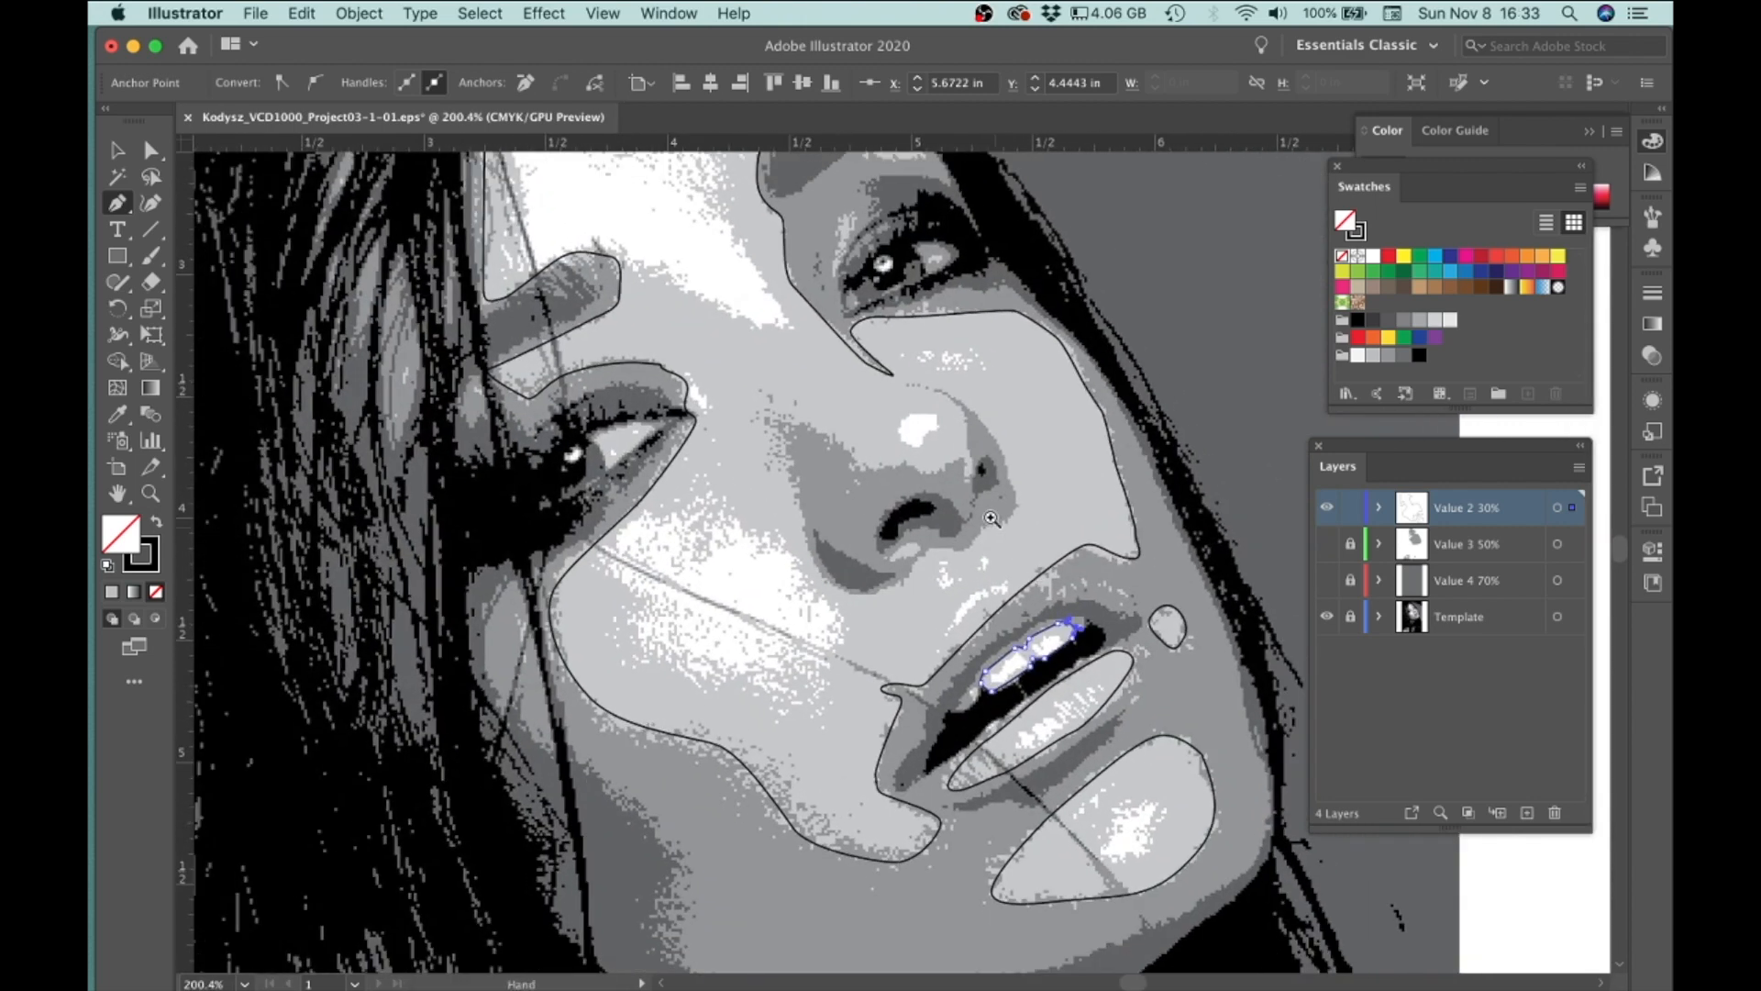
left_click(723, 424)
left_click_drag(826, 624, 871, 620)
left_click(969, 555)
left_click(1014, 420)
left_click_drag(874, 344, 938, 353)
Step: Trace the nose shadow's inner edge below the nose-tip highlight and close the path at its starting anchor
scroll(1126, 589, "up", 2)
scroll(1126, 589, "up", 1)
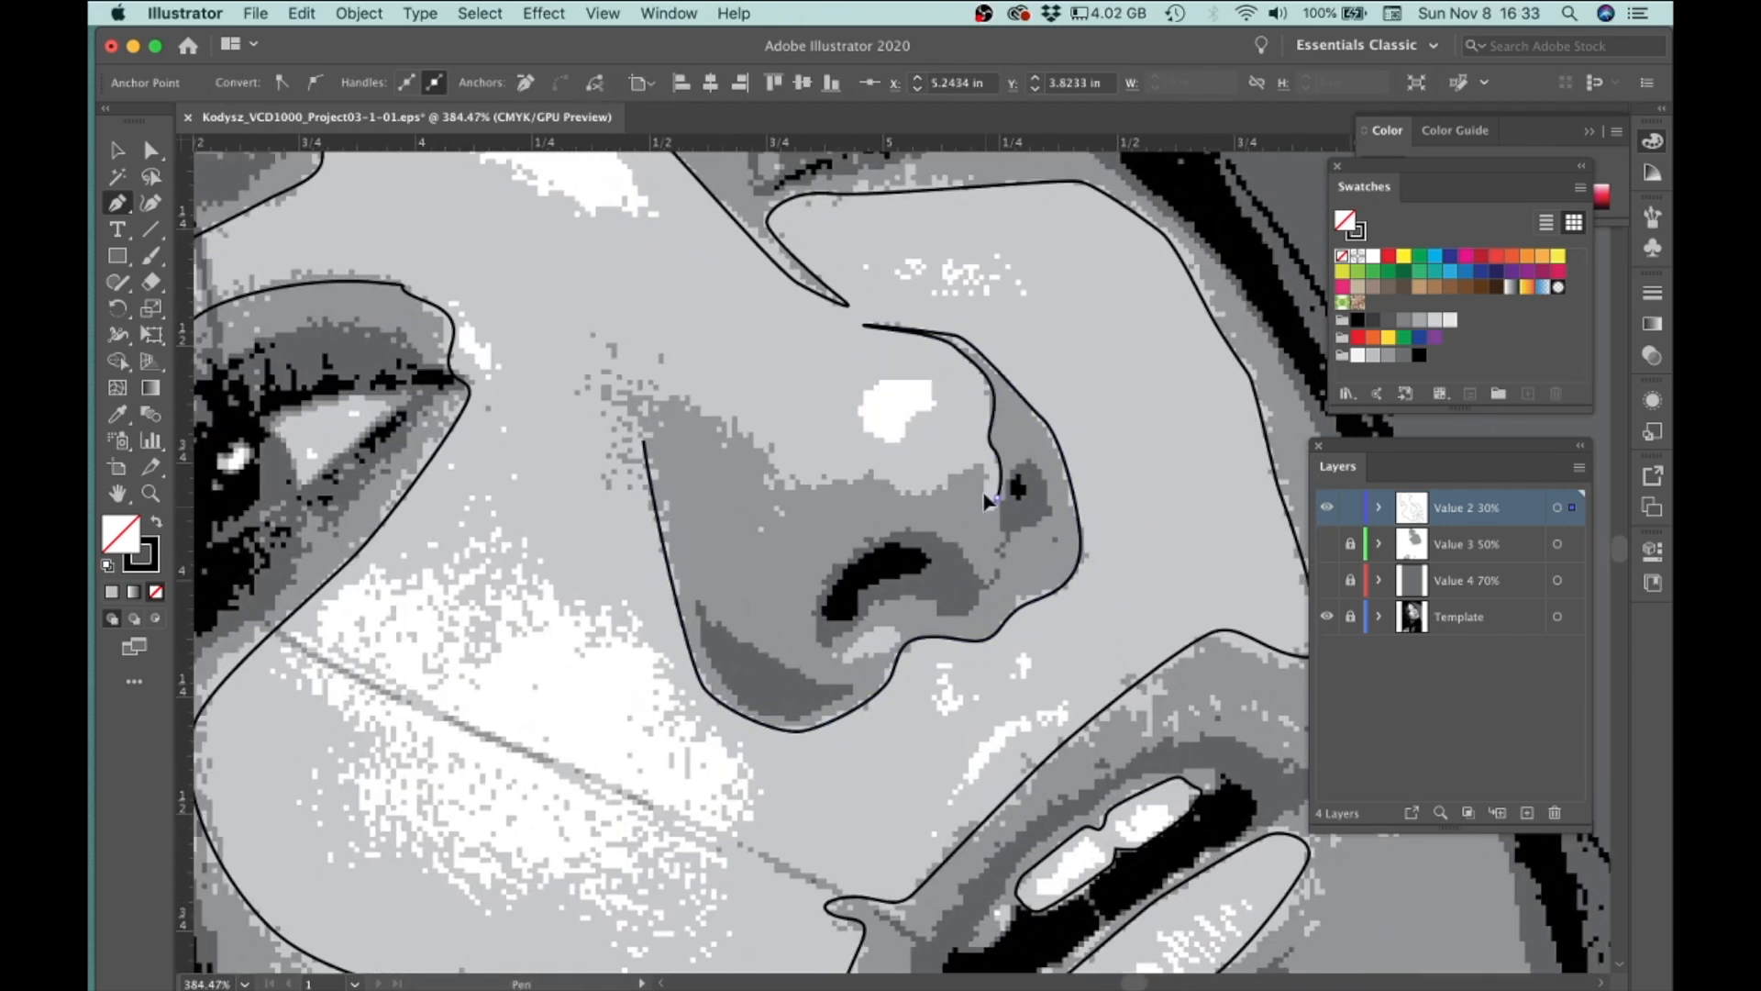
left_click(991, 500)
left_click(750, 440)
left_click_drag(671, 396, 652, 401)
left_click(645, 438)
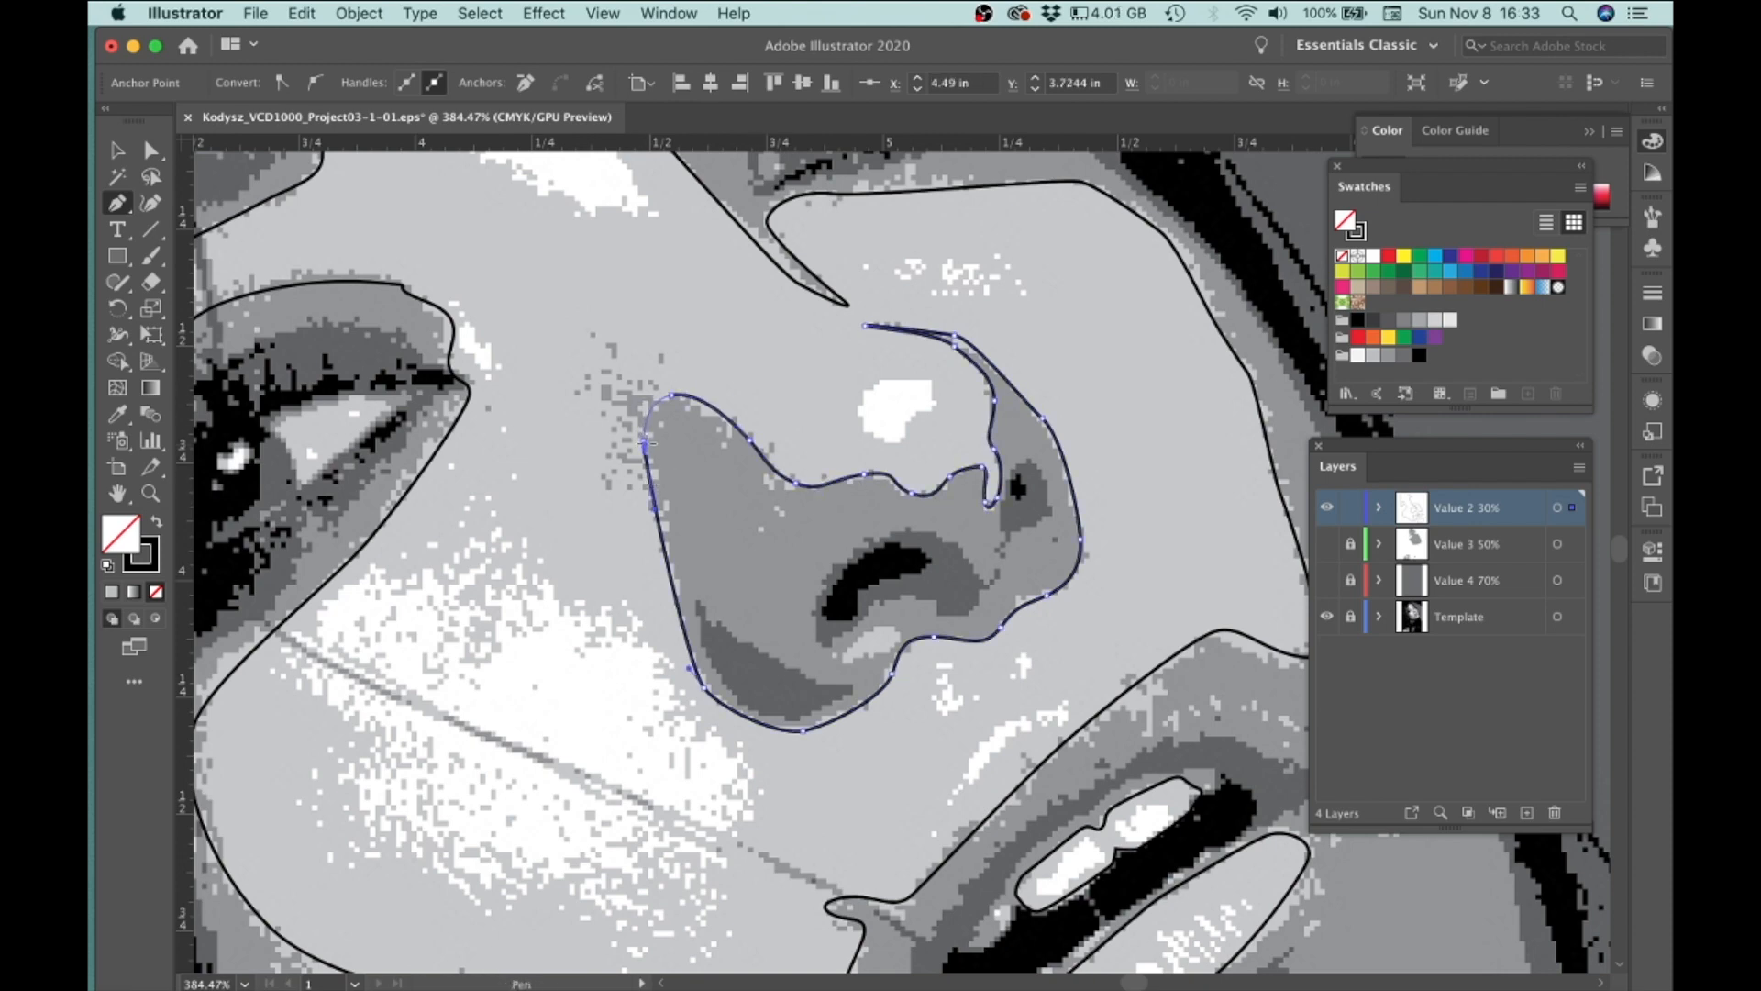
Step: Trace an oval highlight beneath the right-hand eyebrow and a narrow sliver beside that eye's inner corner
scroll(652, 422, "down", 3)
scroll(934, 252, "up", 3)
left_click_drag(947, 249, 944, 262)
left_click_drag(862, 247, 867, 237)
left_click(947, 249)
left_click(802, 446)
left_click_drag(839, 346, 846, 360)
left_click(803, 446)
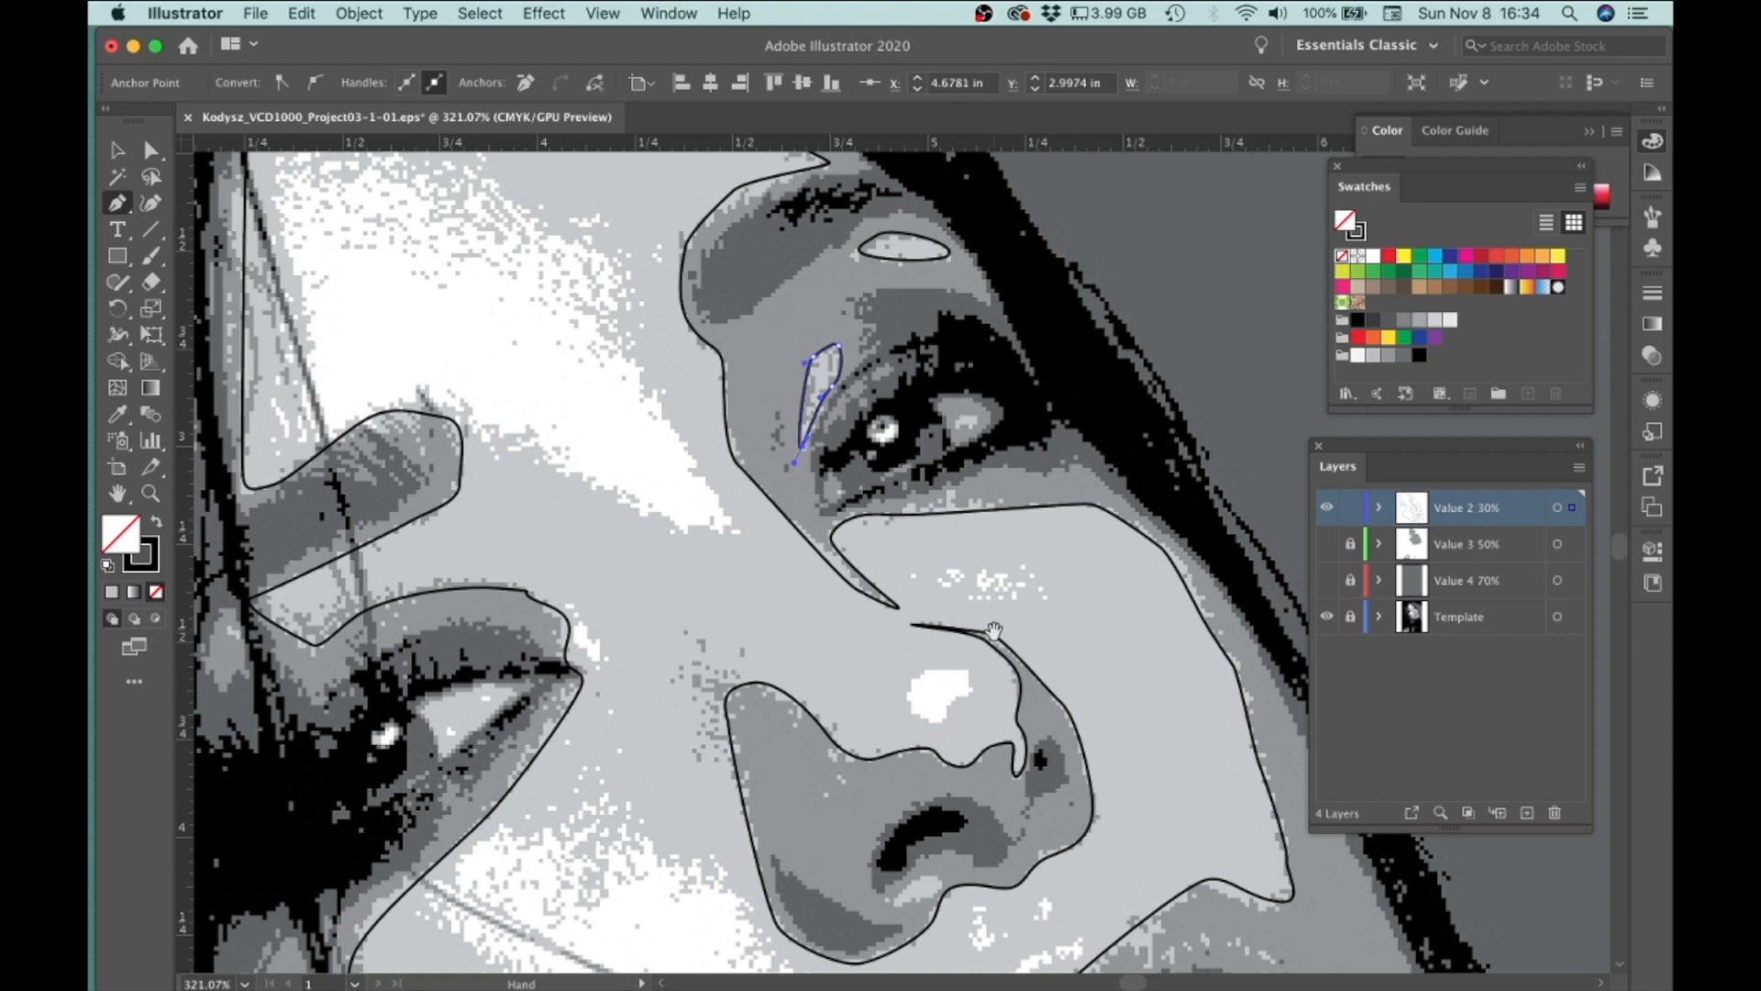
Step: Trace a pen outline around the light eye-white area of the left-hand eye
scroll(995, 587, "up", 1)
left_click_drag(495, 755, 927, 549)
left_click(844, 519)
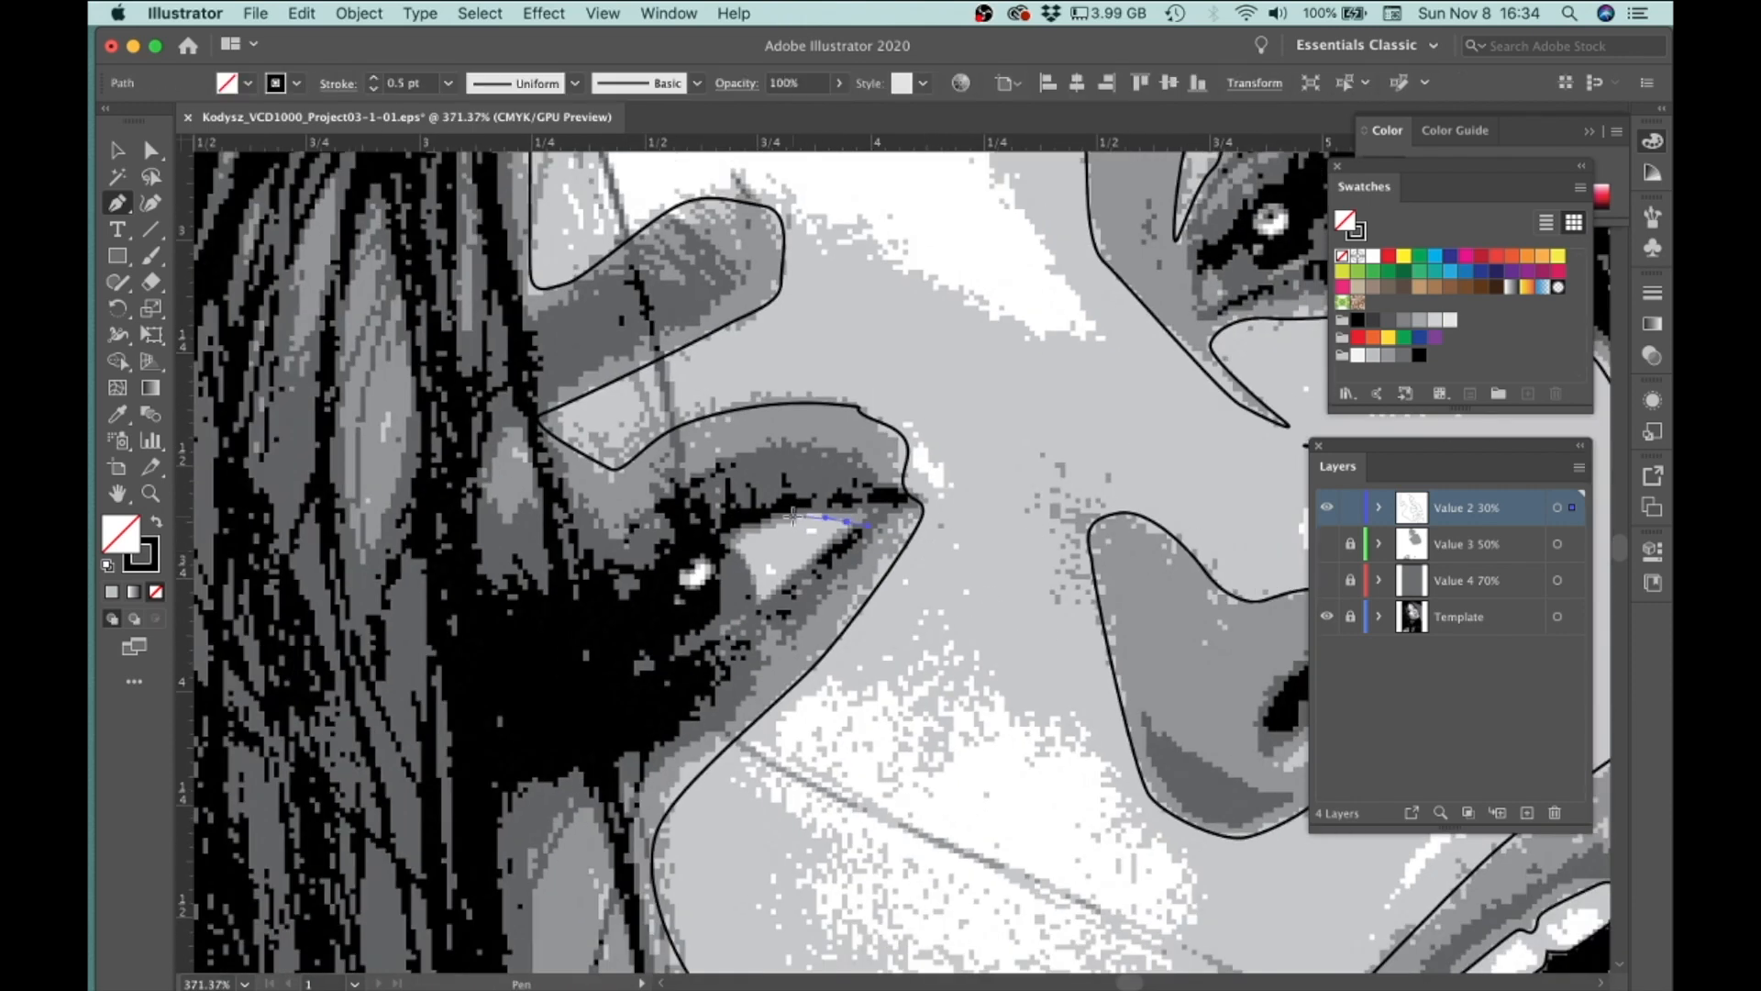
left_click(793, 517)
left_click(731, 549)
left_click(752, 571)
left_click(760, 598)
Step: Trace a closed outline around the light patch near the tip of the upright finger in the hand
scroll(853, 521, "down", 4)
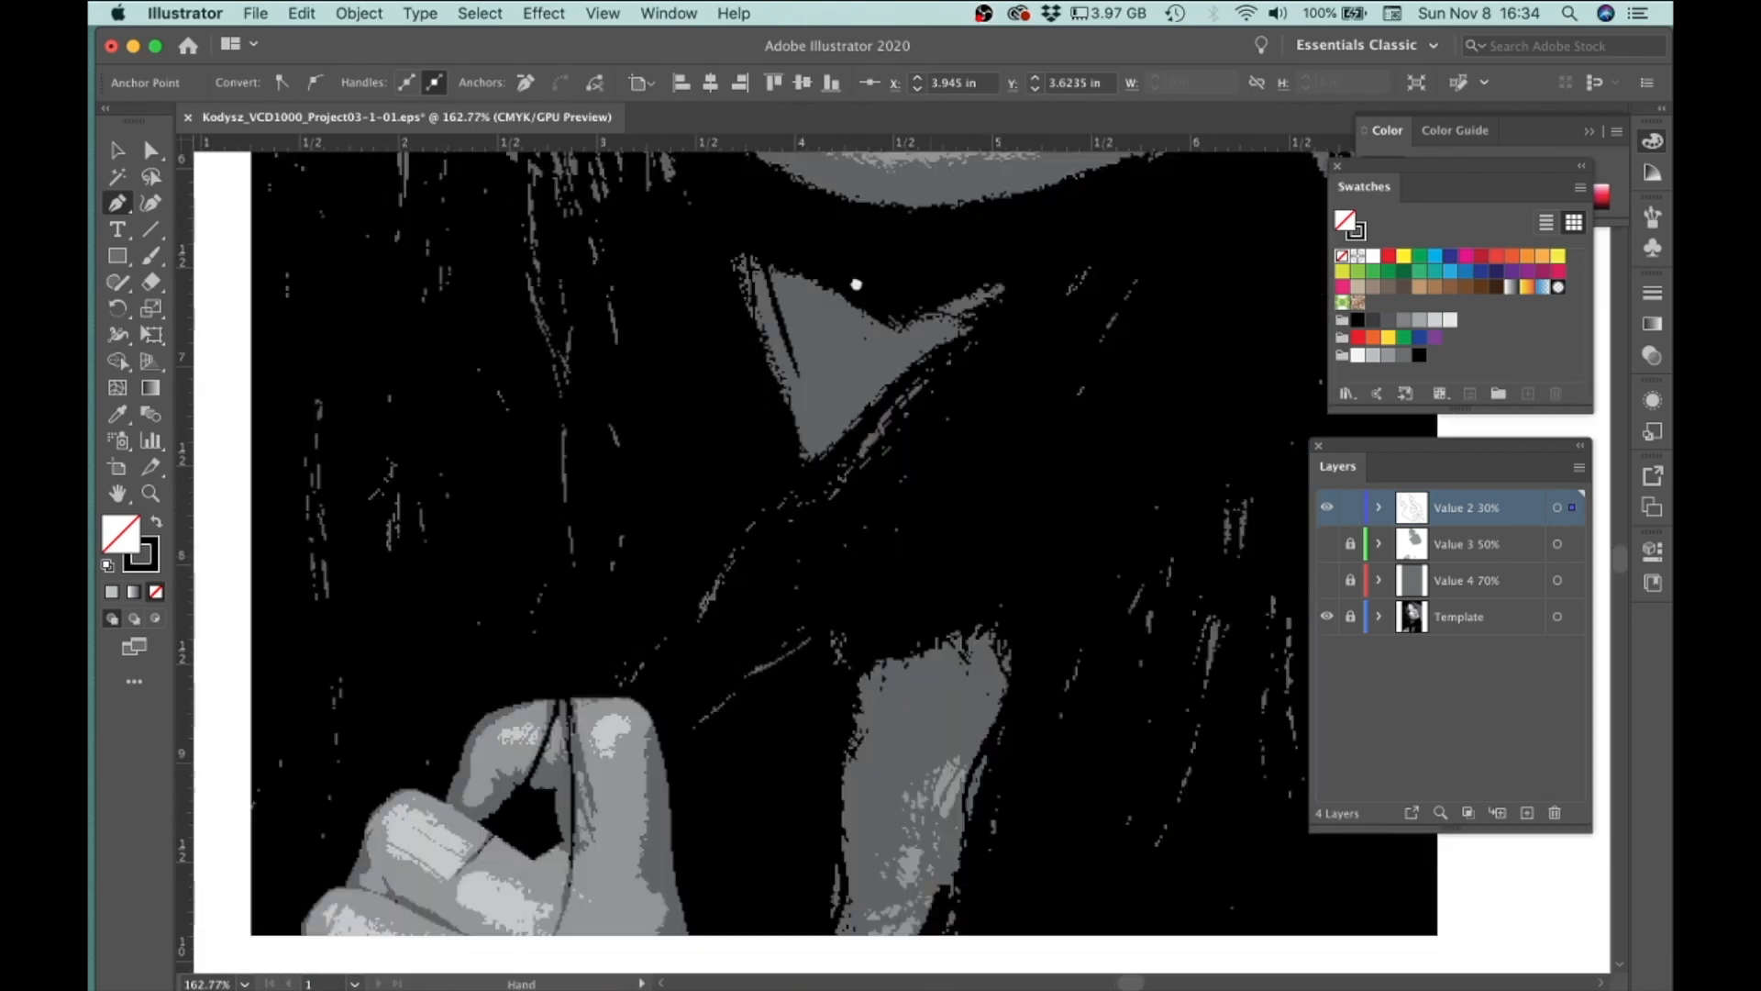
left_click_drag(657, 832, 822, 602)
scroll(822, 603, "up", 5)
left_click(839, 541)
left_click(916, 555)
left_click(885, 582)
left_click(863, 631)
left_click(827, 573)
left_click(839, 541)
Step: Trace a small closed outline around the highlight on the curled fingertip beside the upright finger
left_click(678, 556)
left_click(628, 576)
left_click(709, 587)
left_click(678, 557)
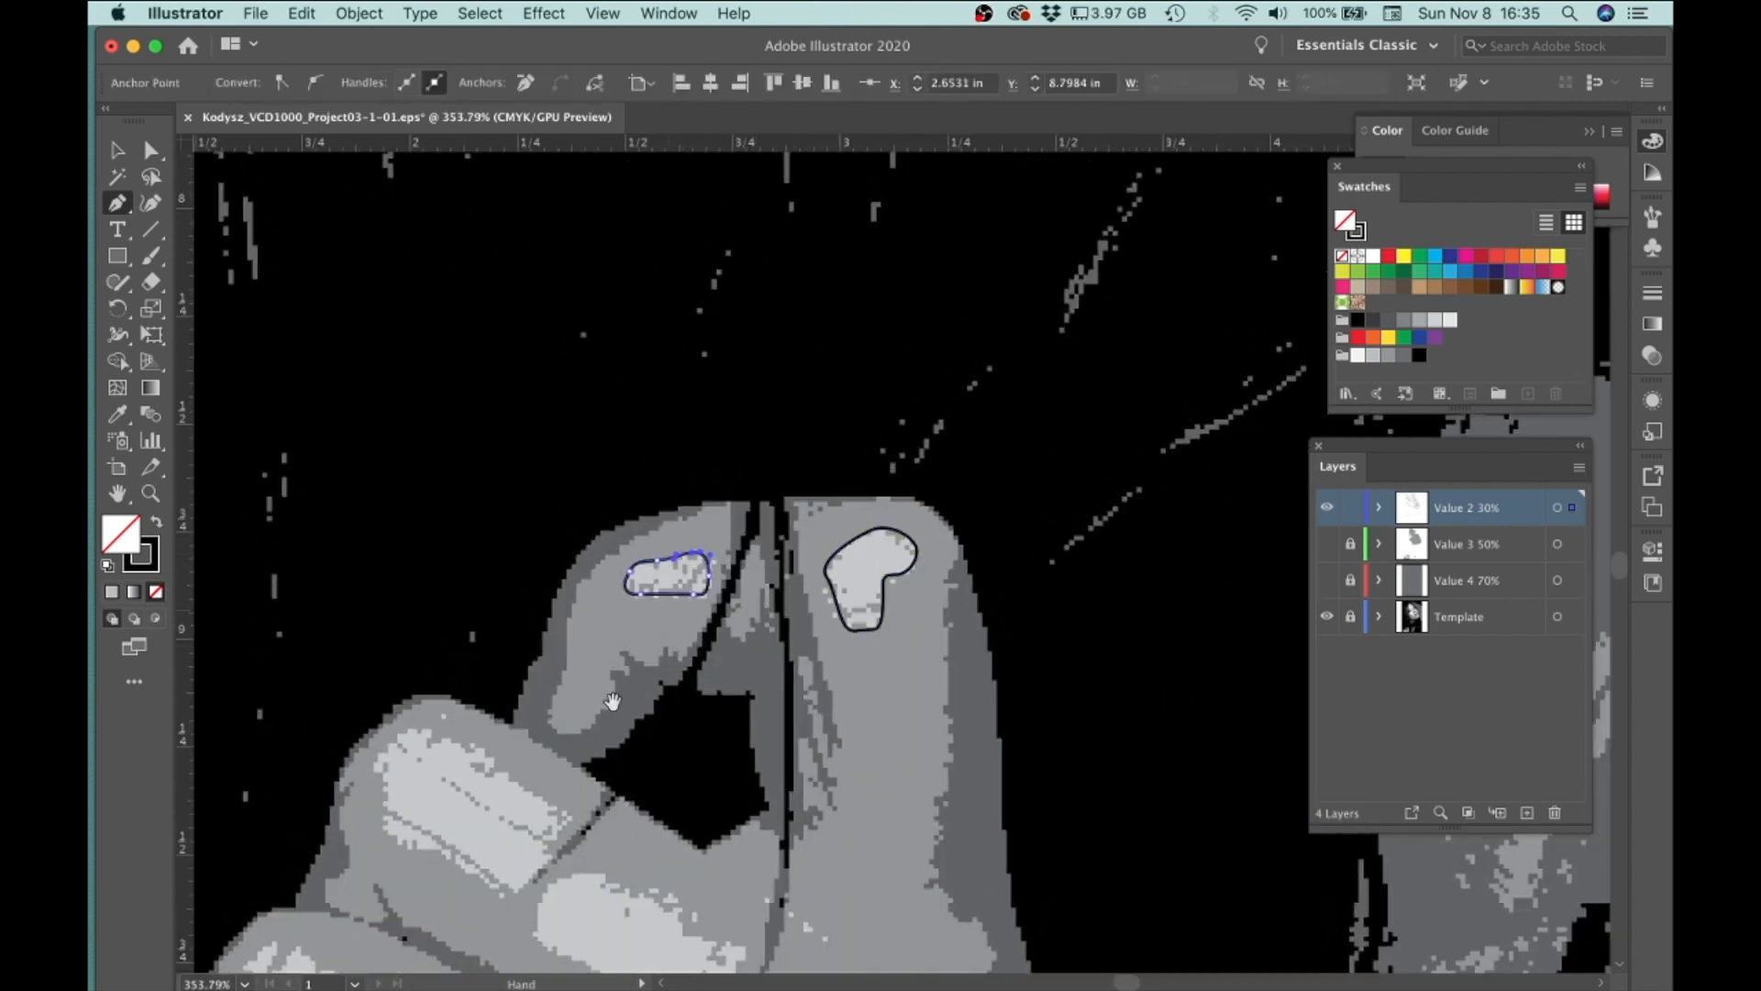
Step: Trace a closed outline around the large light patch at the hand's lower centre, beneath the dark gap
scroll(734, 569, "down", 5)
left_click(963, 653)
left_click(908, 603)
left_click(824, 573)
left_click(775, 619)
left_click(921, 714)
left_click(982, 660)
left_click(963, 653)
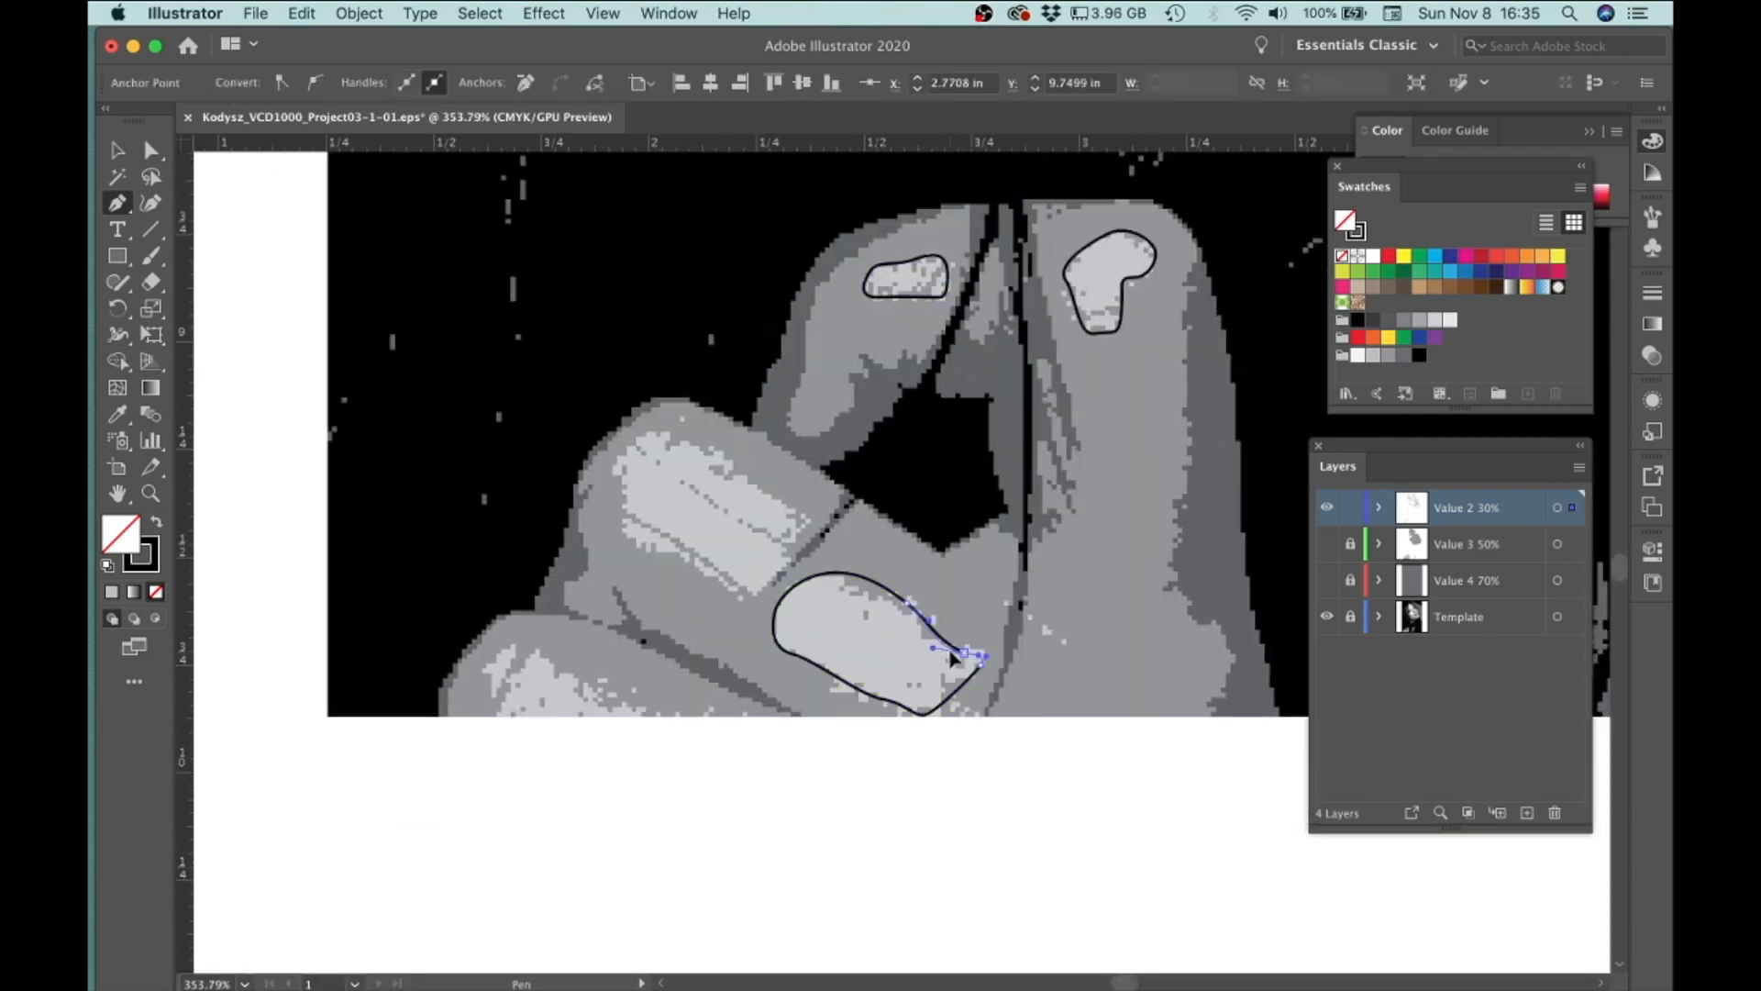
Step: Trace a closed outline around the broad highlight on the bent middle finger
left_click(757, 592)
left_click(809, 521)
left_click(720, 467)
left_click(679, 428)
left_click(639, 429)
left_click(614, 469)
left_click(628, 541)
left_click(758, 592)
Step: Trace the highlight on the lowest finger, closing its outline along the template's bottom edge
scroll(758, 592, "down", 5)
scroll(758, 592, "left", 4)
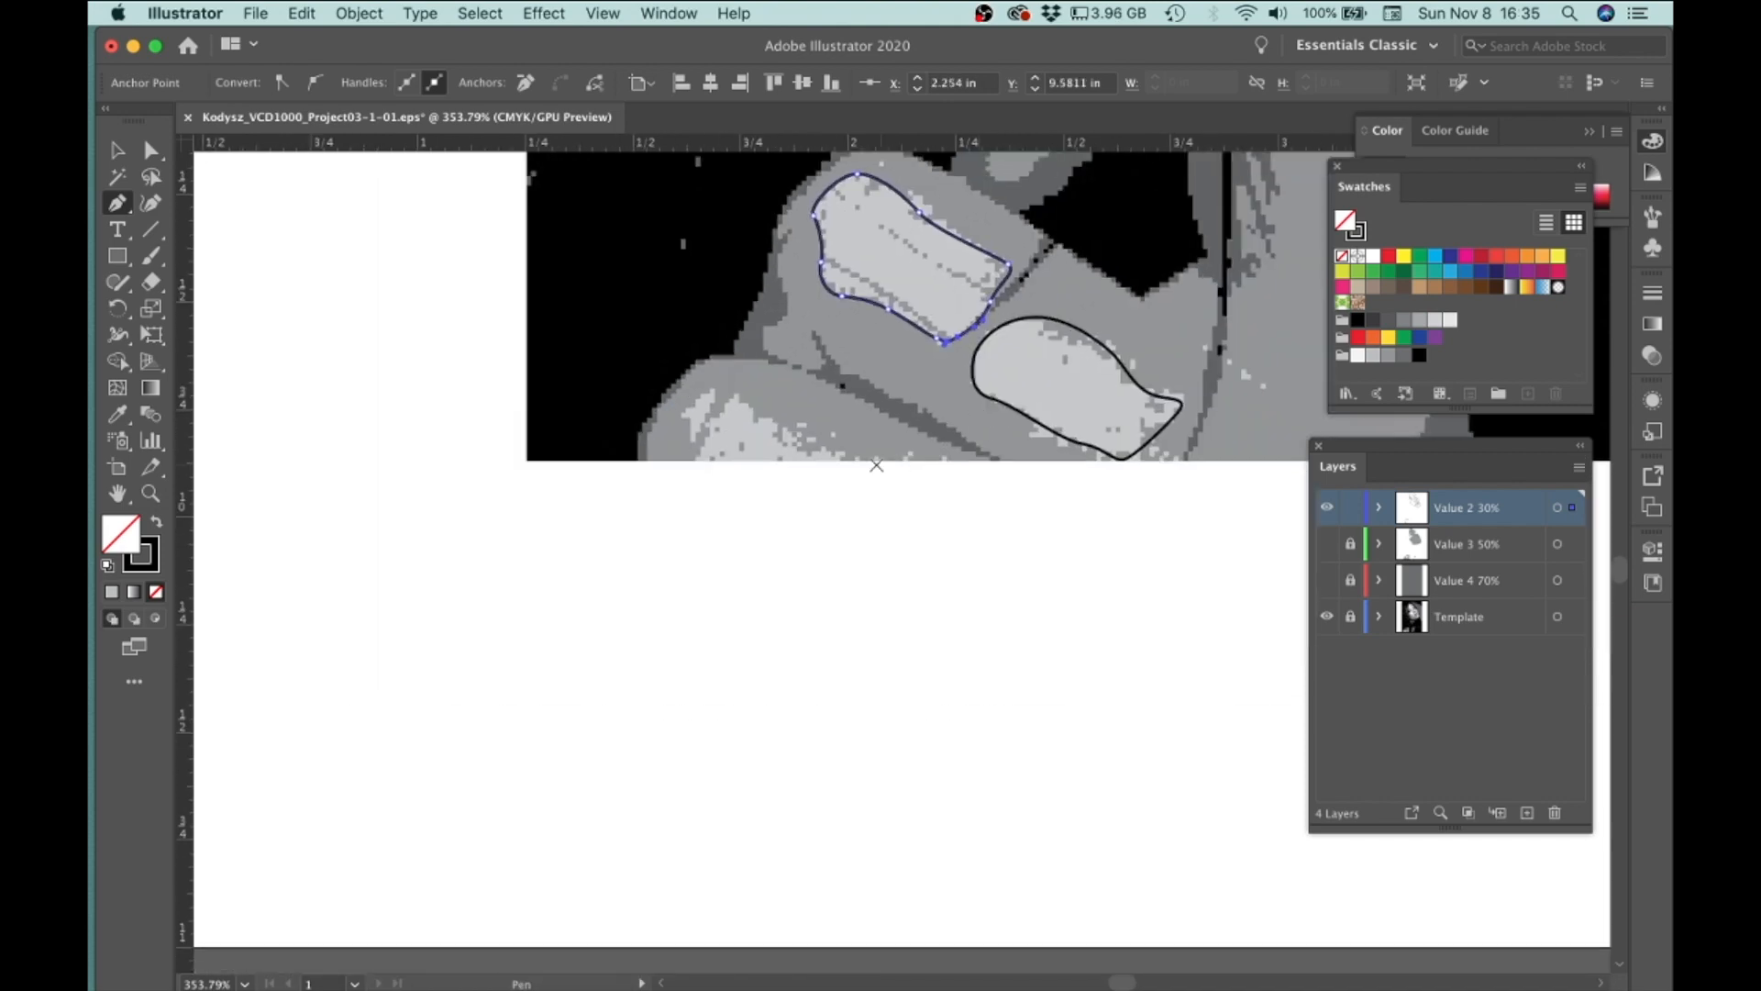
left_click(734, 401)
left_click(690, 461)
left_click(862, 461)
left_click(733, 401)
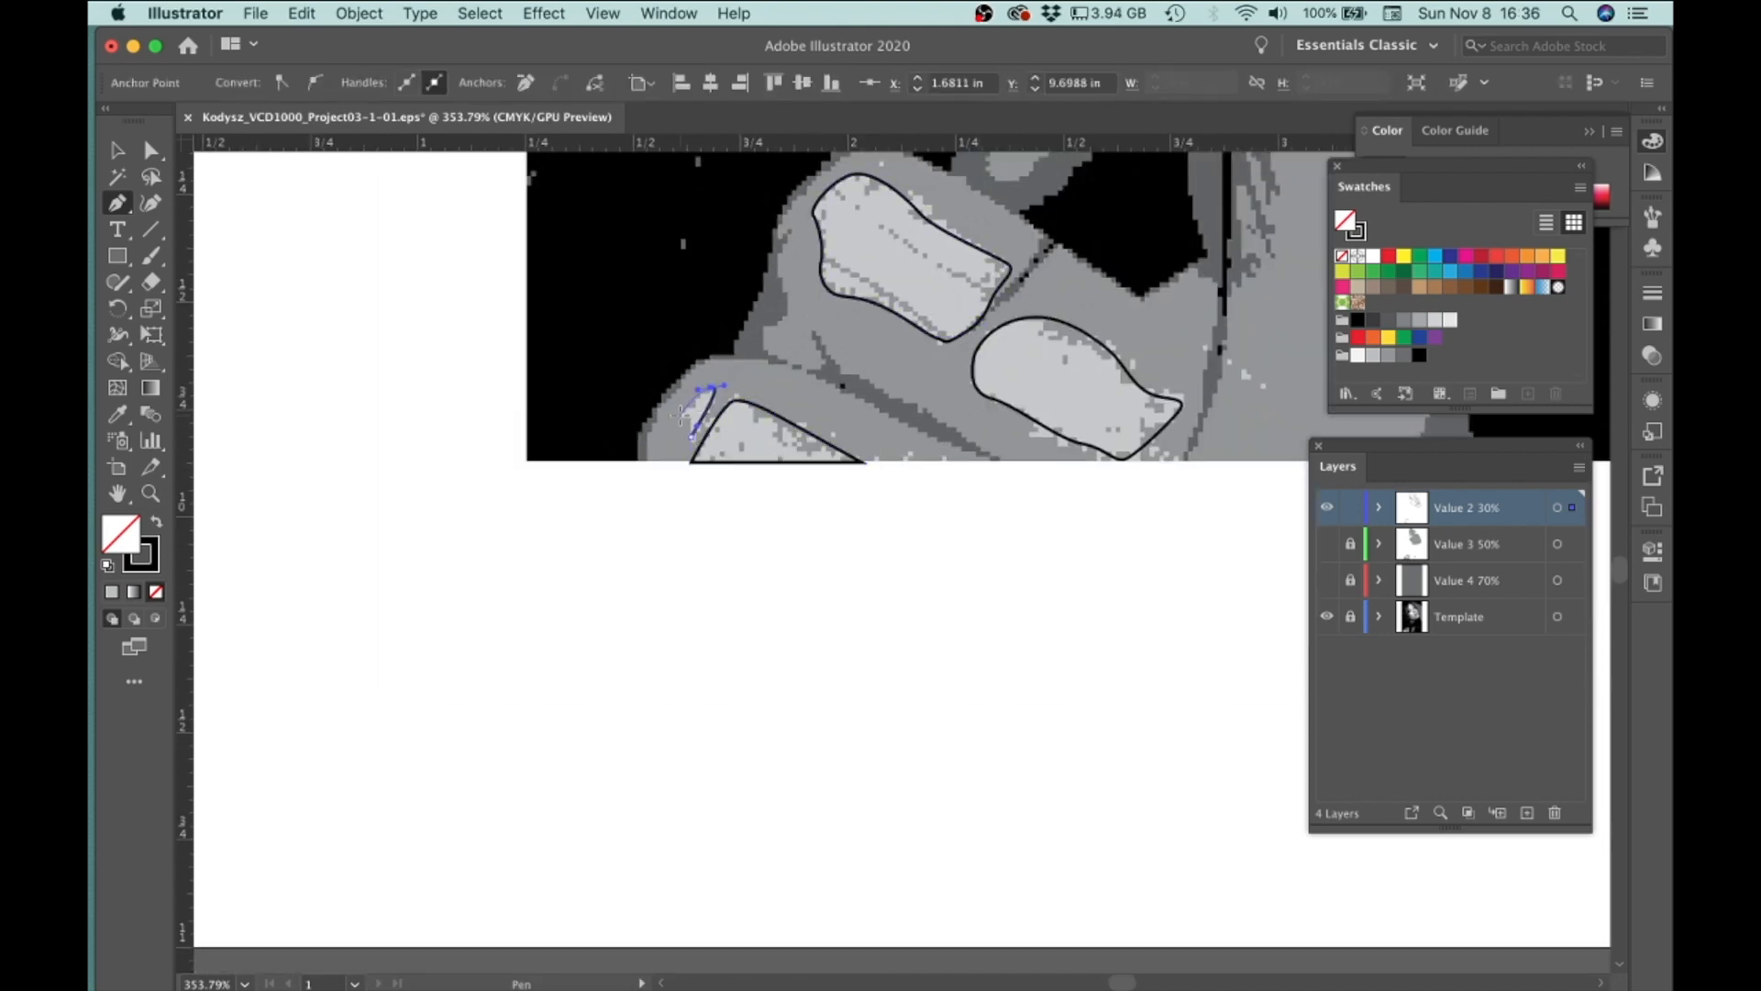
Step: Fill the traced face shape with the 30% grey swatch and the nose shadow with the next darker grey
key("super+0")
scroll(725, 579, "down", 2)
scroll(725, 579, "up", 4)
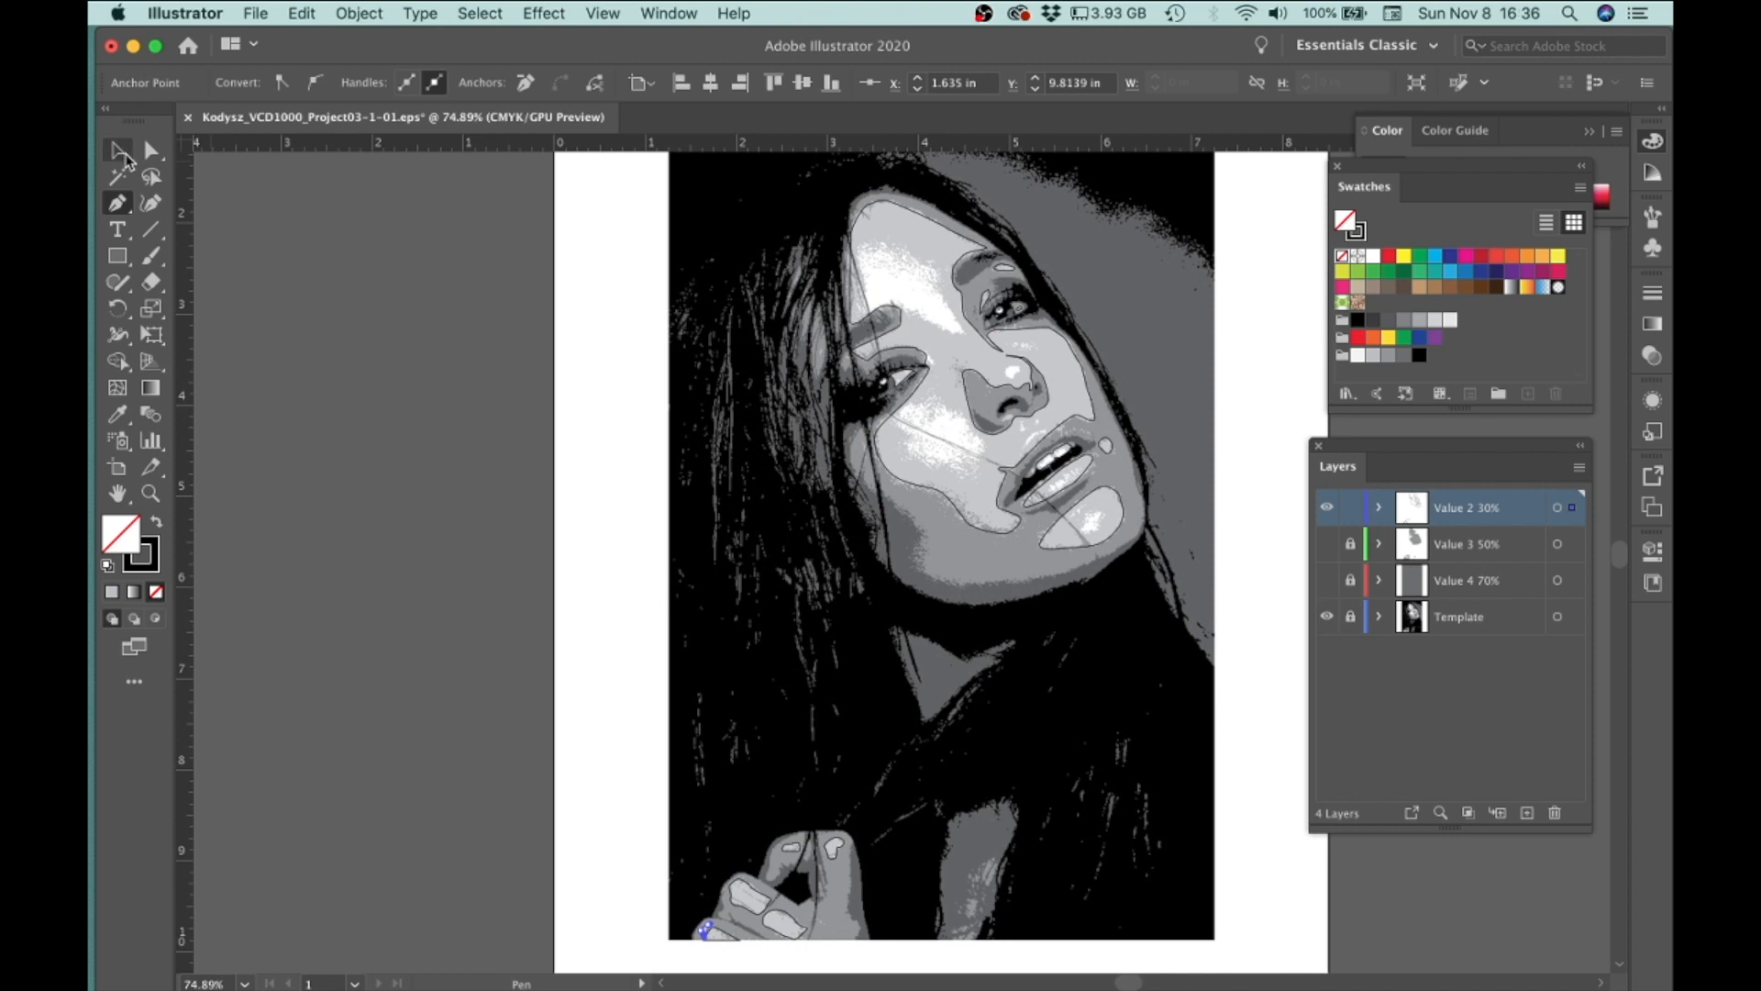
key("v")
left_click(1059, 483)
left_click(1372, 356)
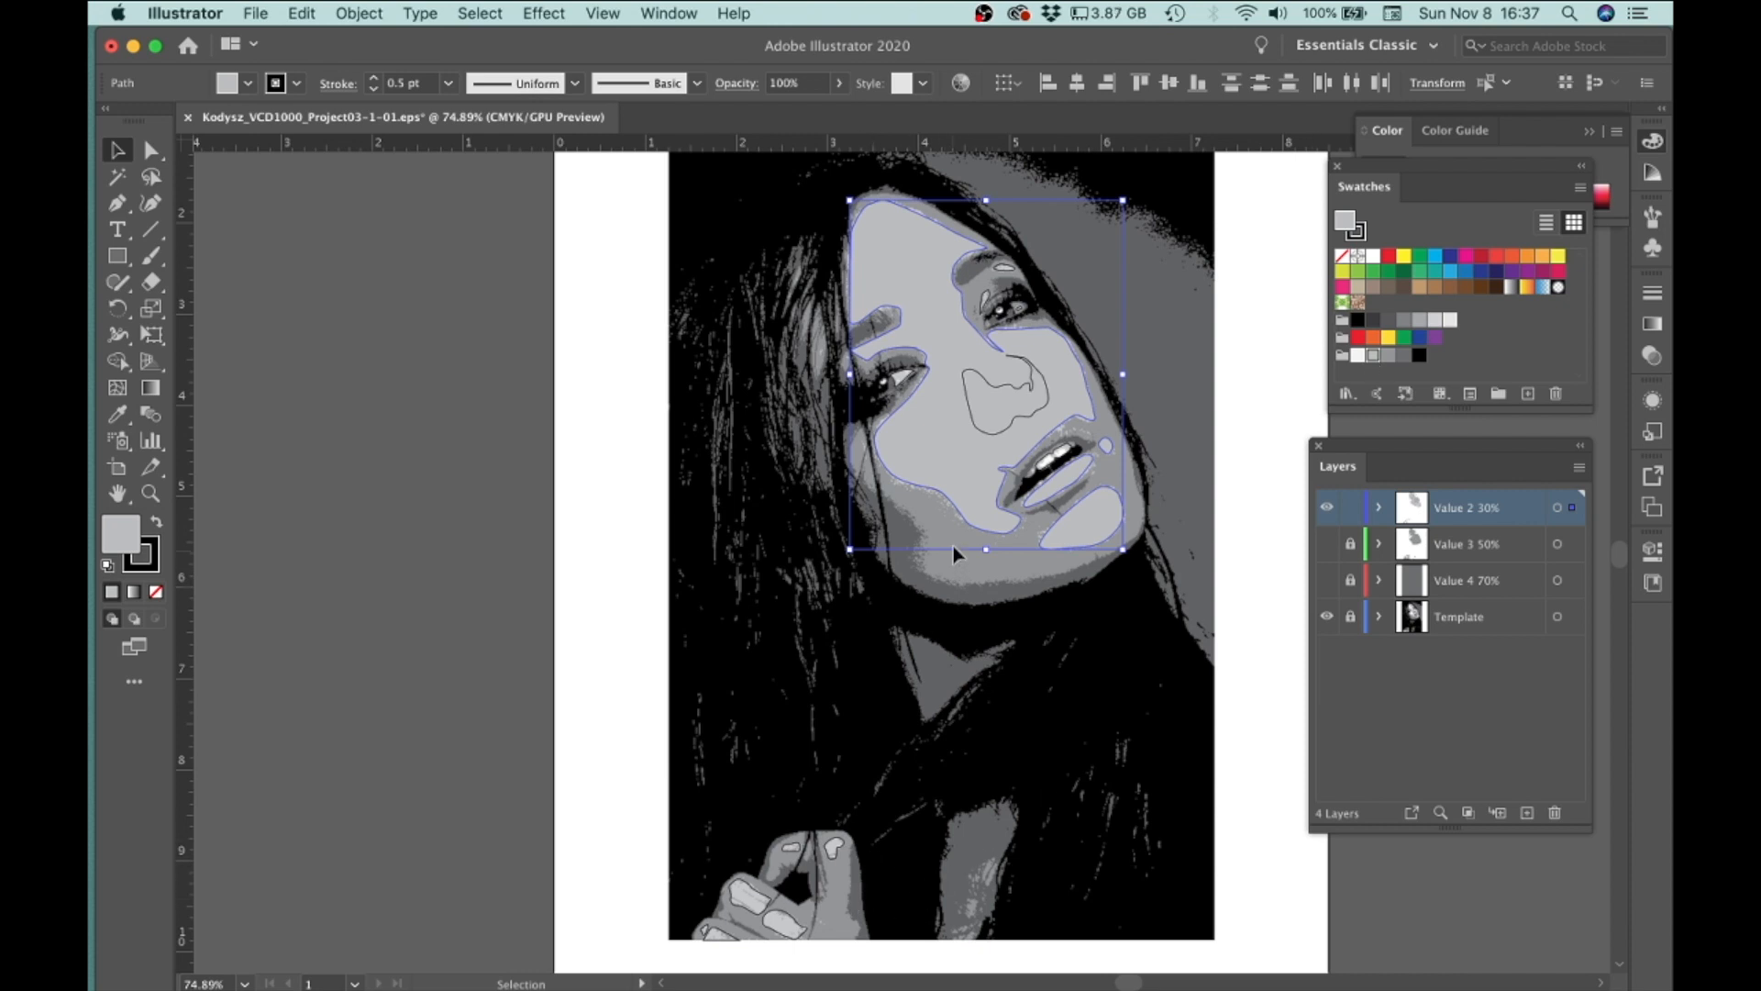
left_click(986, 437)
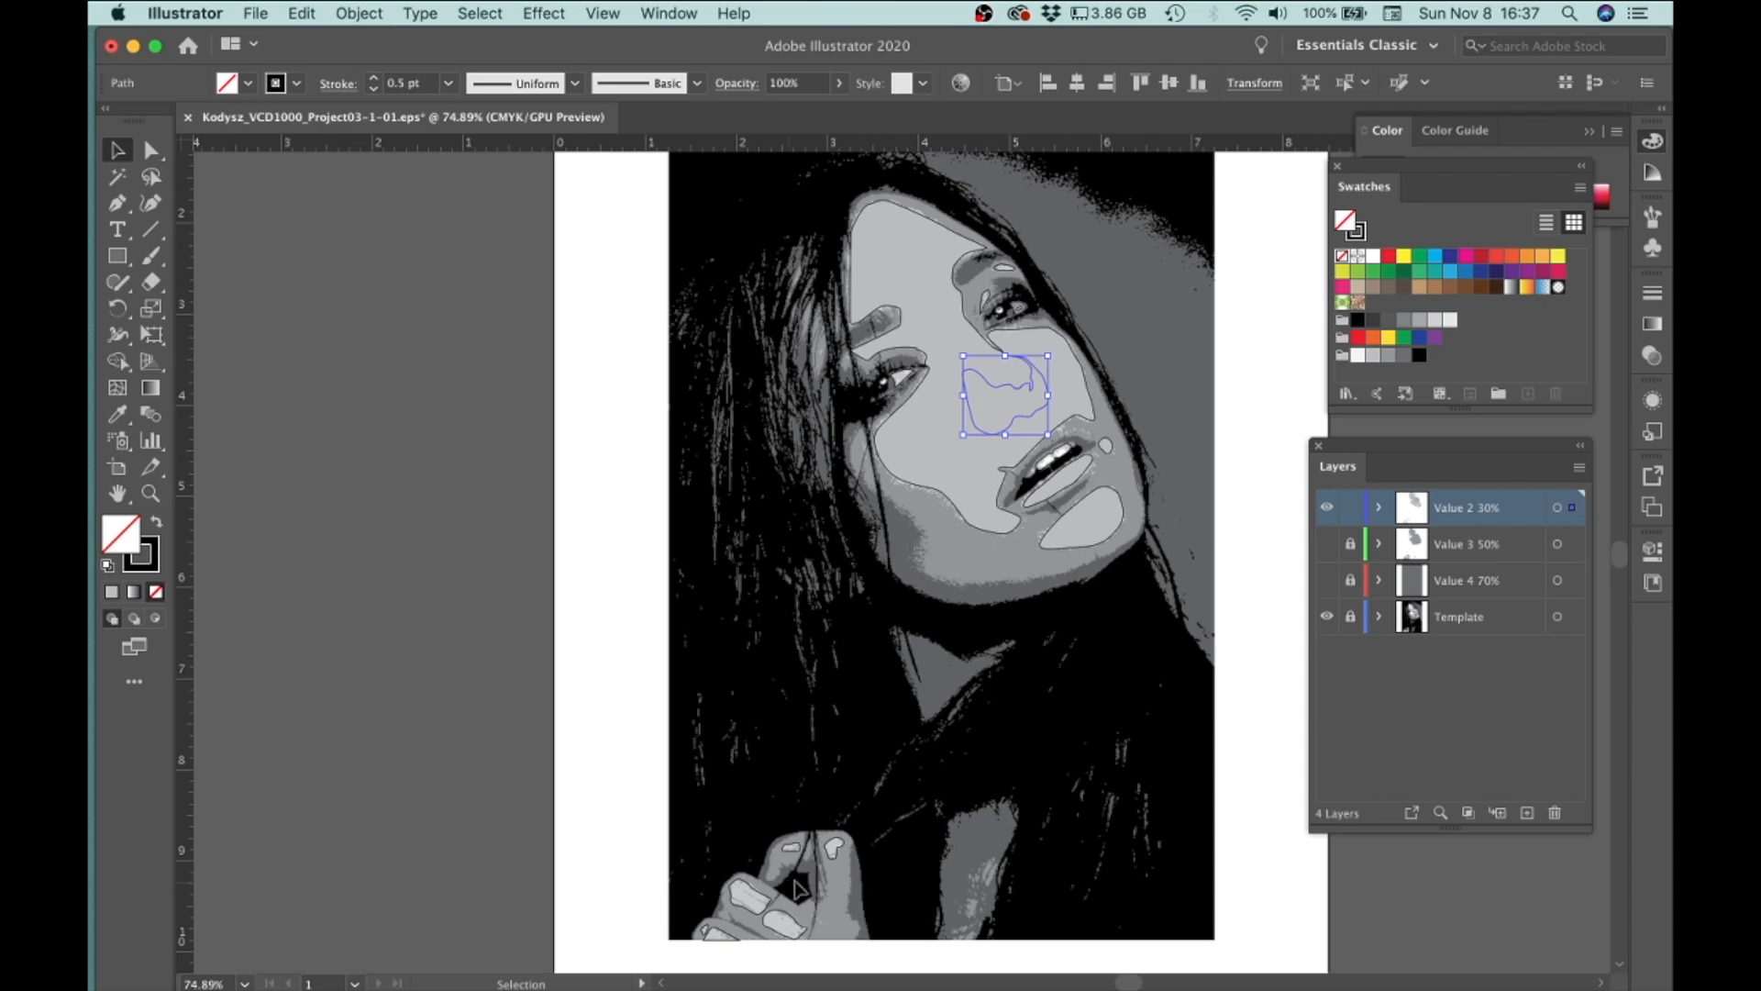
left_click(1387, 356)
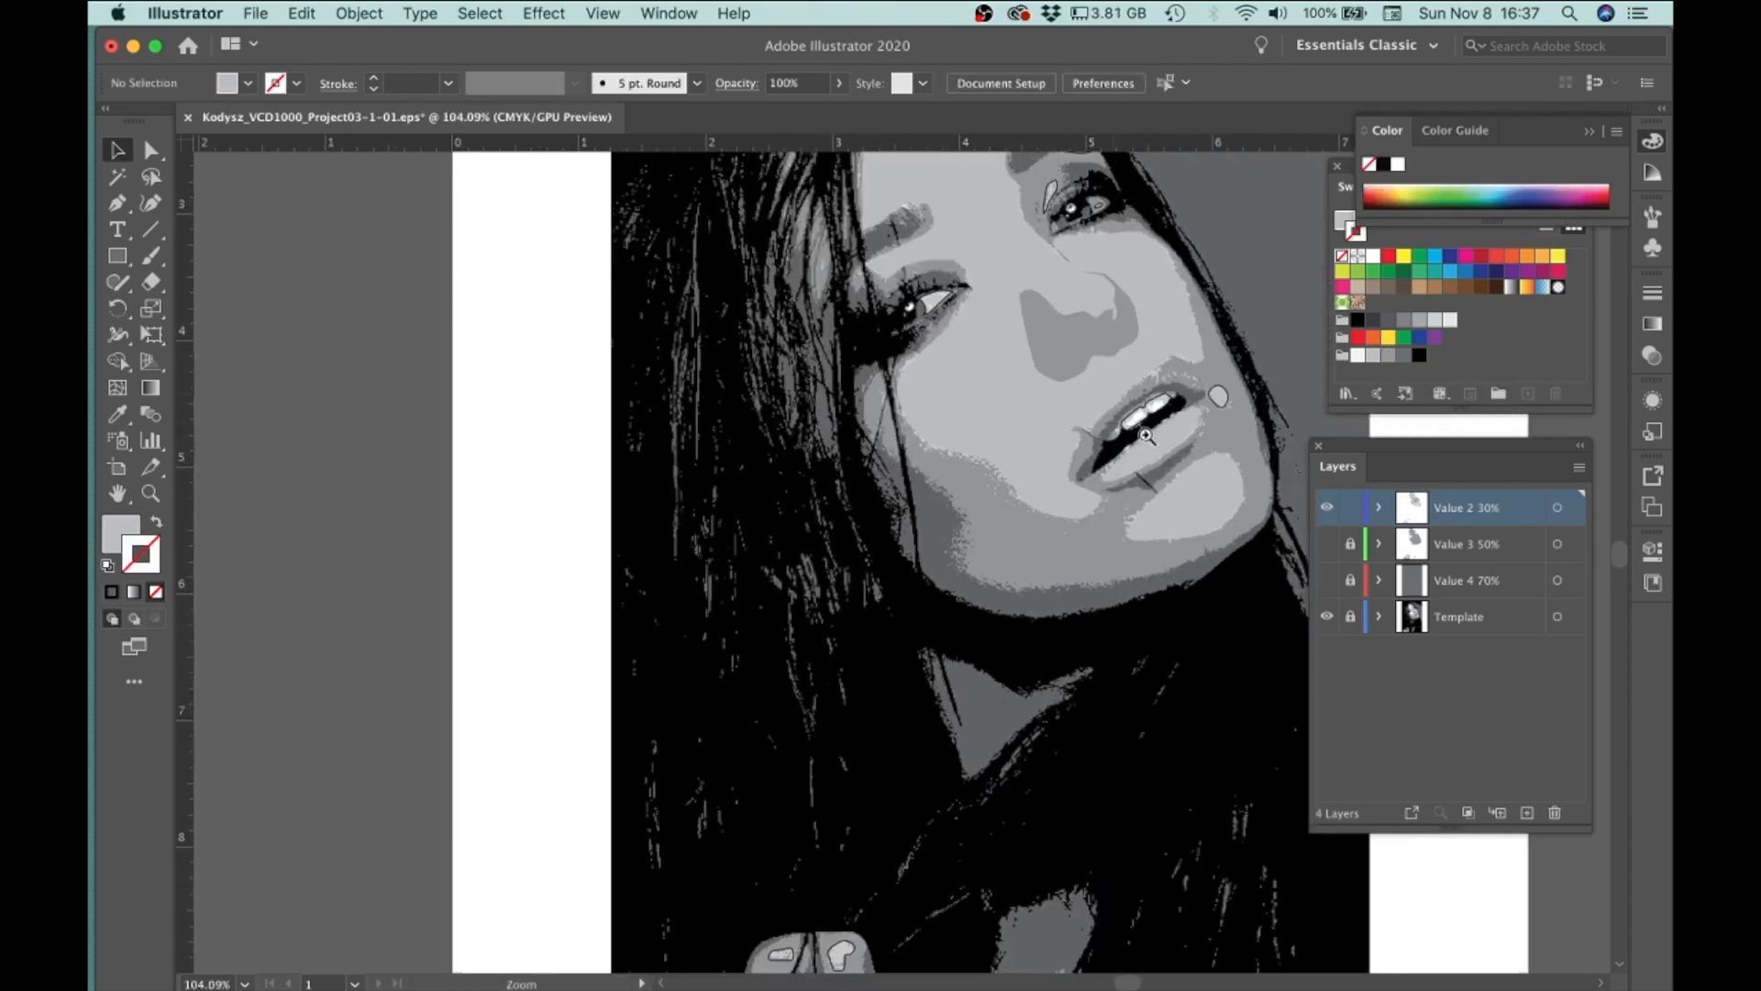
Step: Fill the teeth shape and the small spot beside the mouth with C=0 M=0 Y=0 K=30 and remove their strokes
mouse_move(1038, 499)
left_mouse_down()
mouse_move(987, 609)
mouse_move(1019, 454)
left_mouse_up()
left_click_drag(1154, 708, 1205, 674)
left_click(1004, 376)
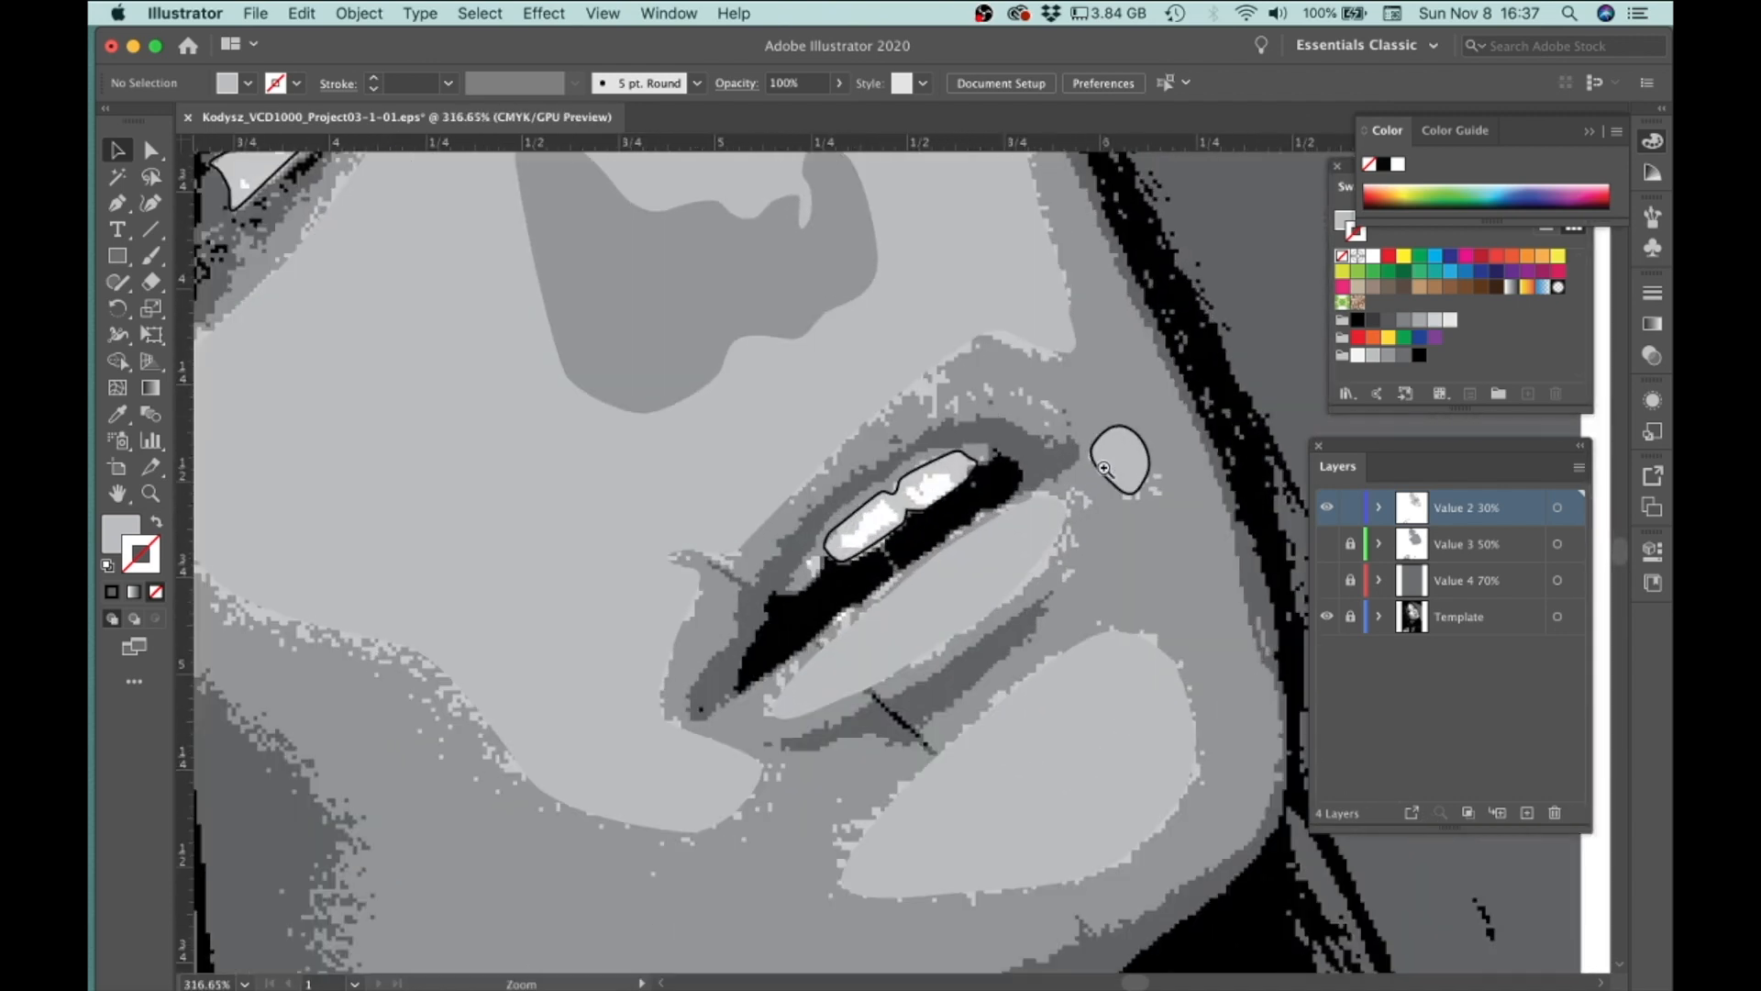
scroll(918, 459, "down", 5)
scroll(917, 459, "right", 3)
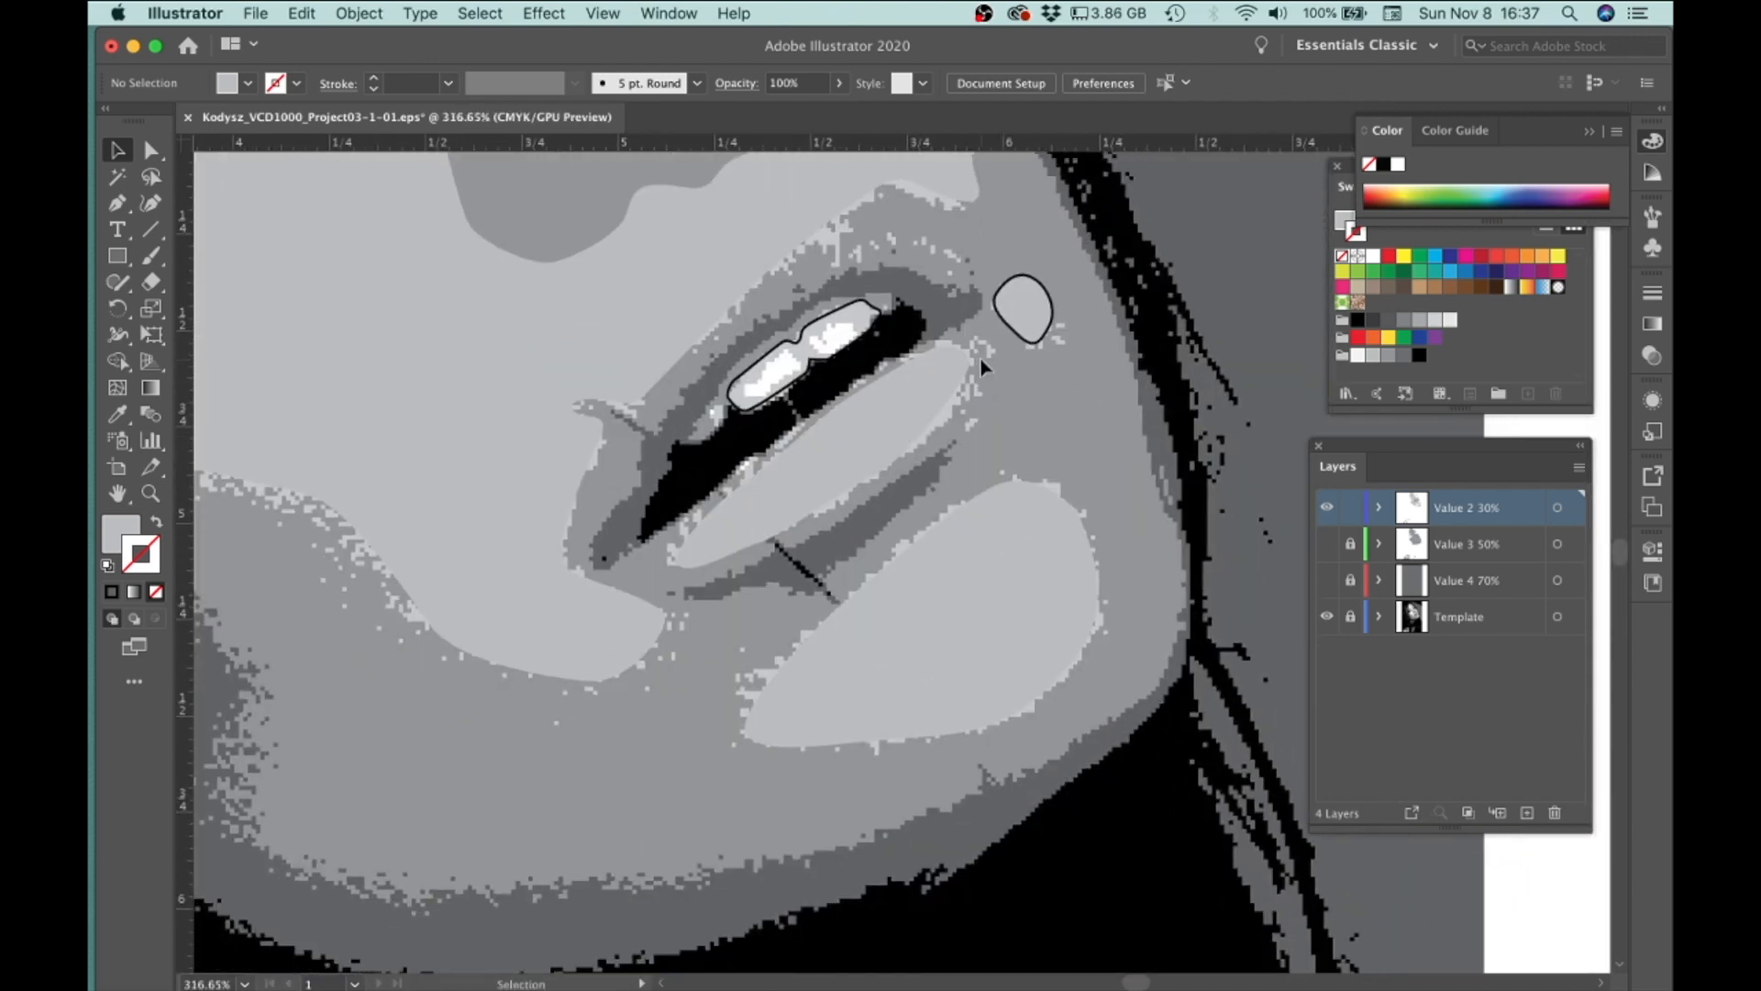
left_click(845, 315)
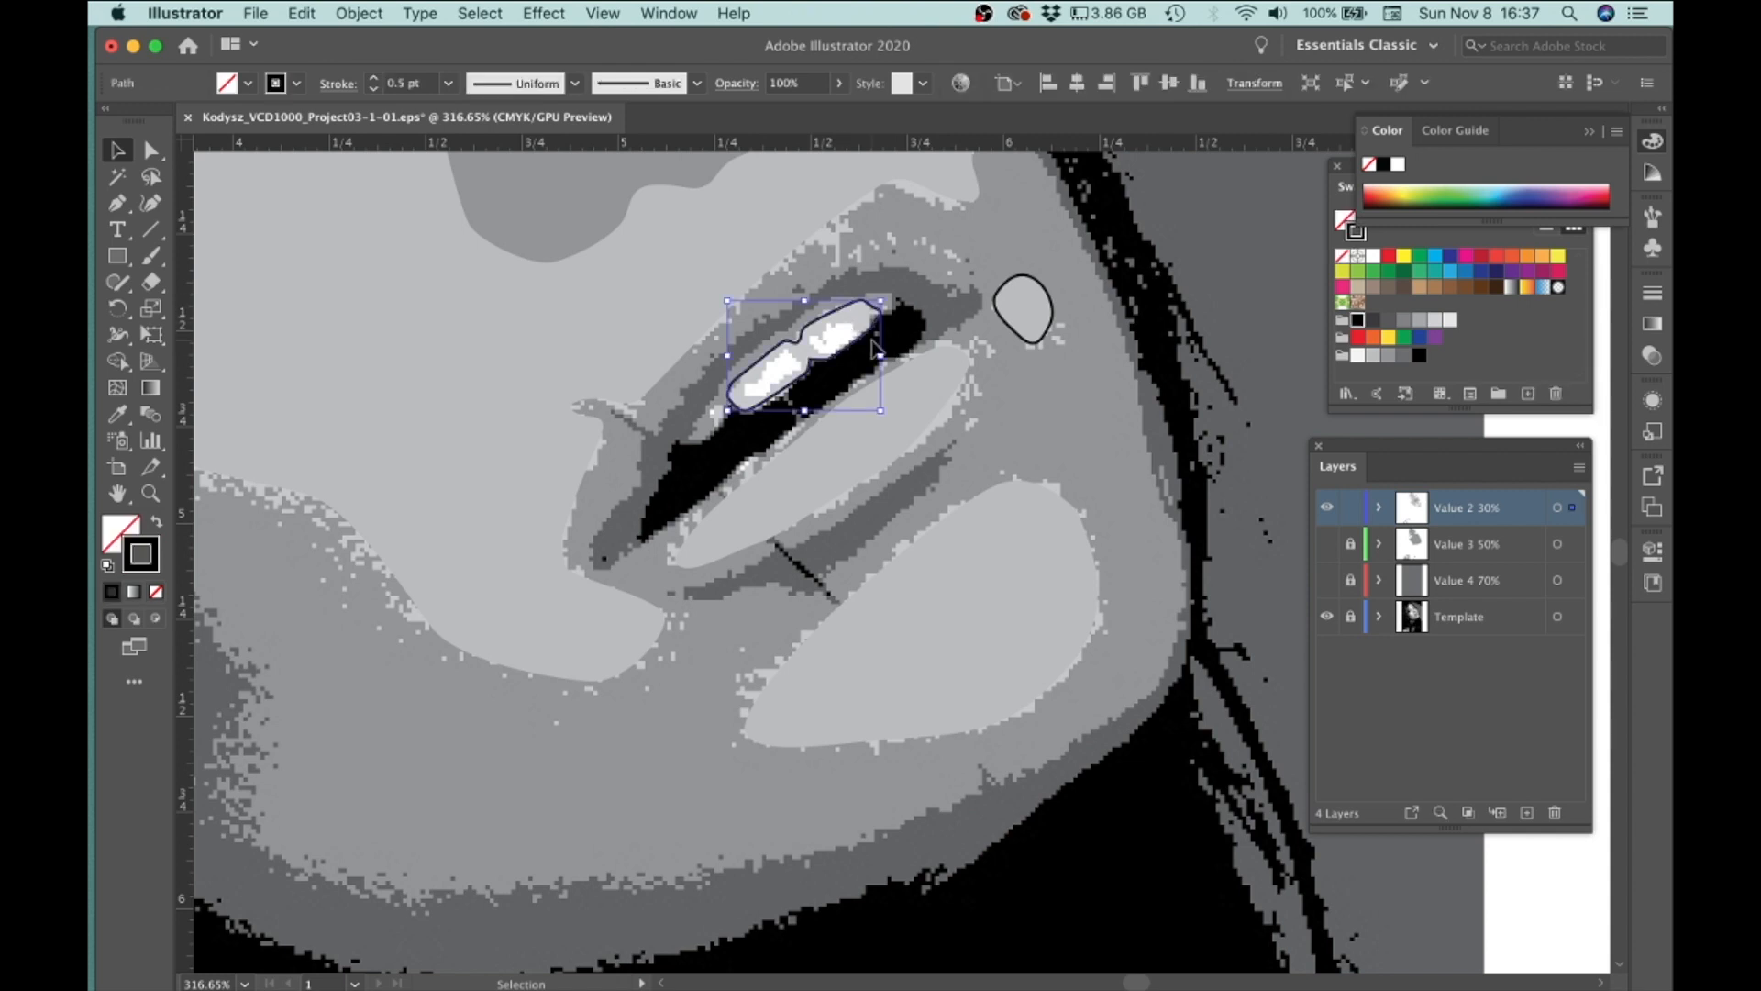
left_click(1018, 290, "shift")
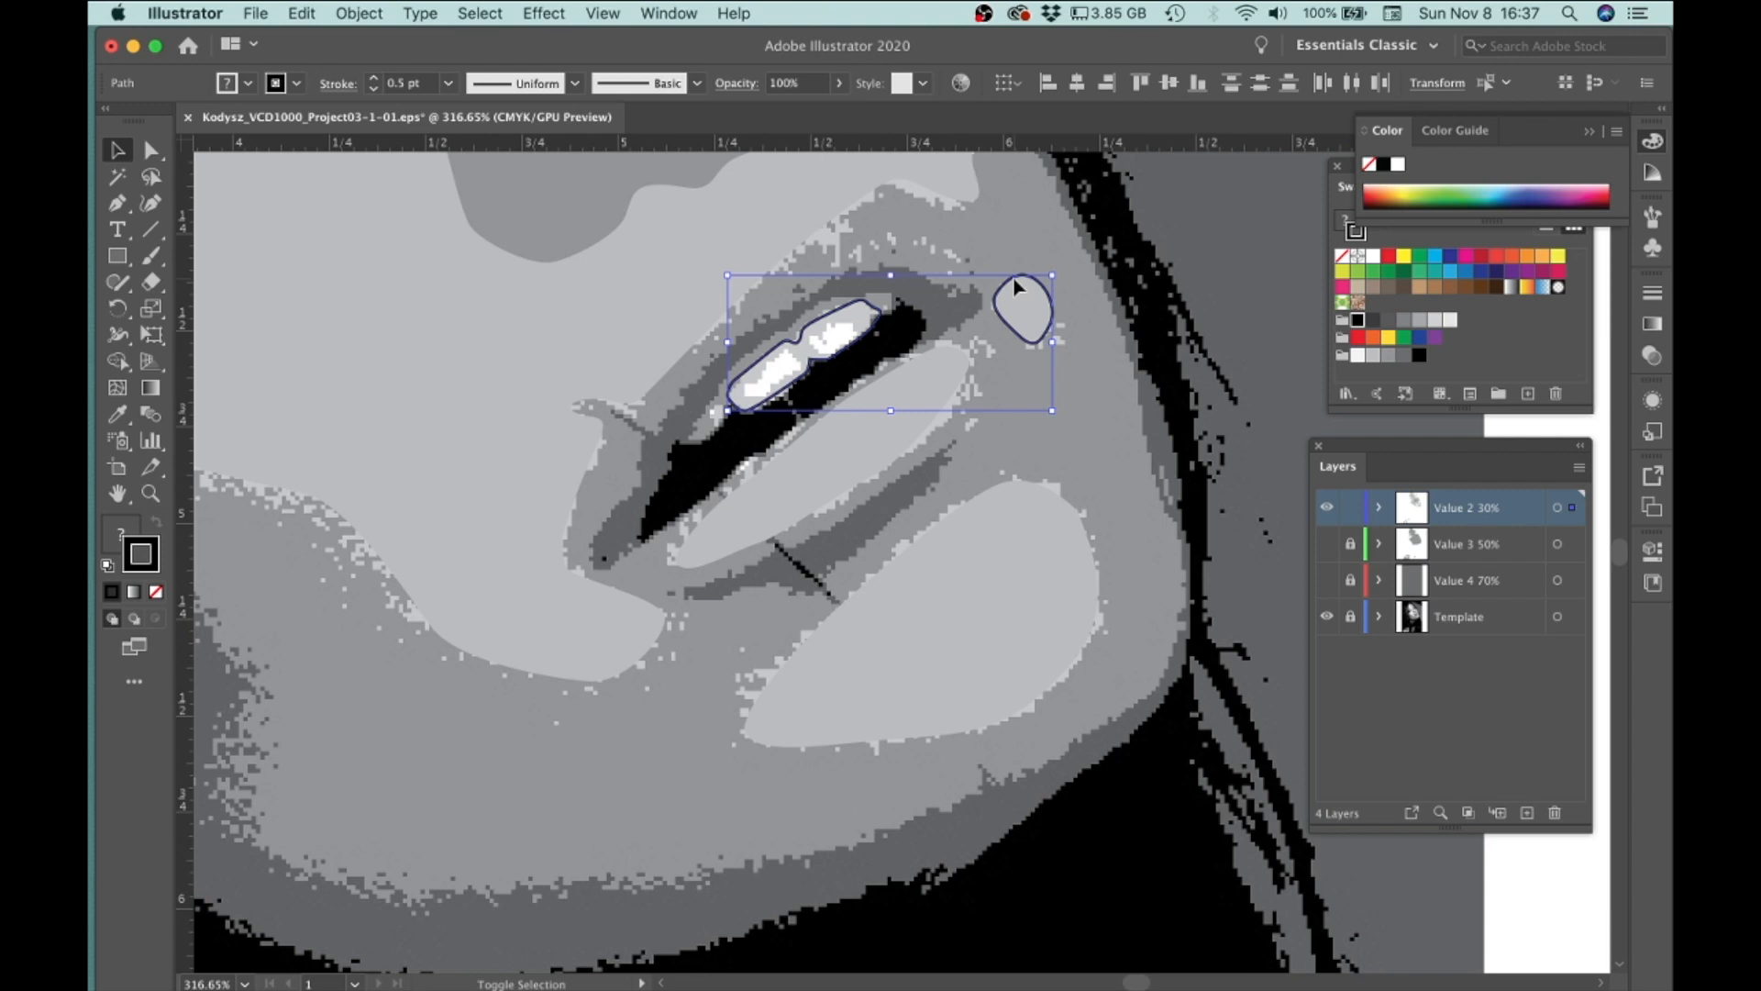
left_click(1373, 358)
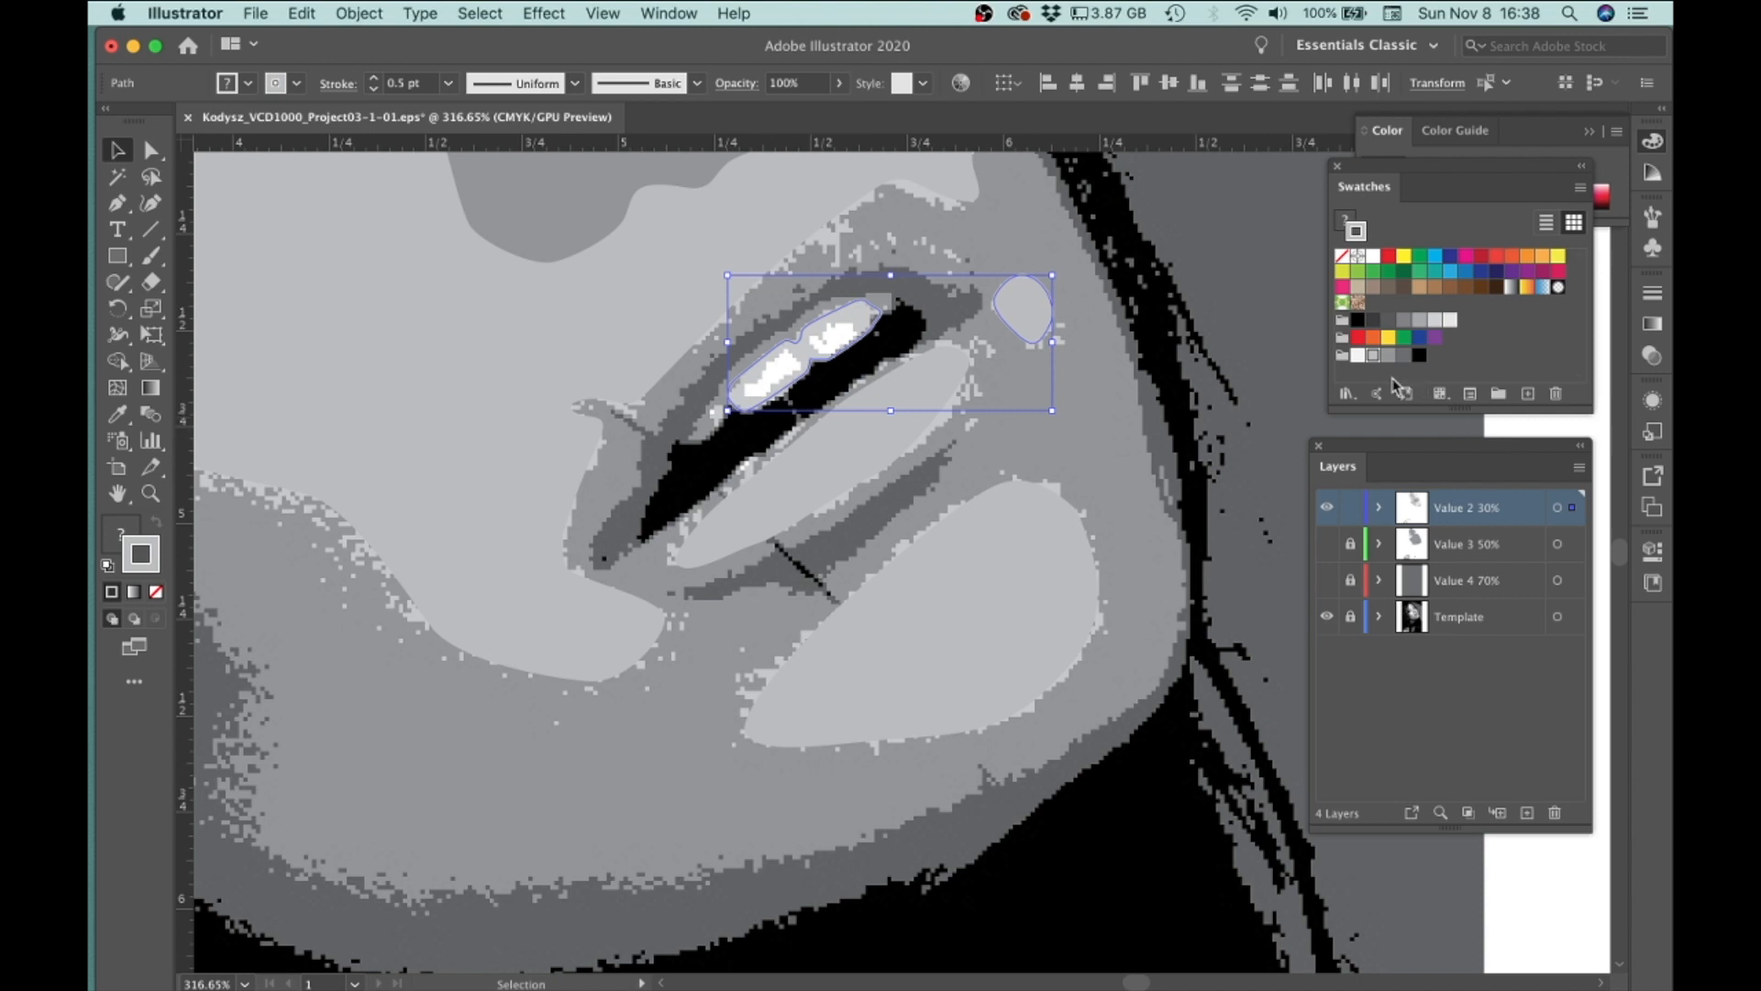
key("super+z")
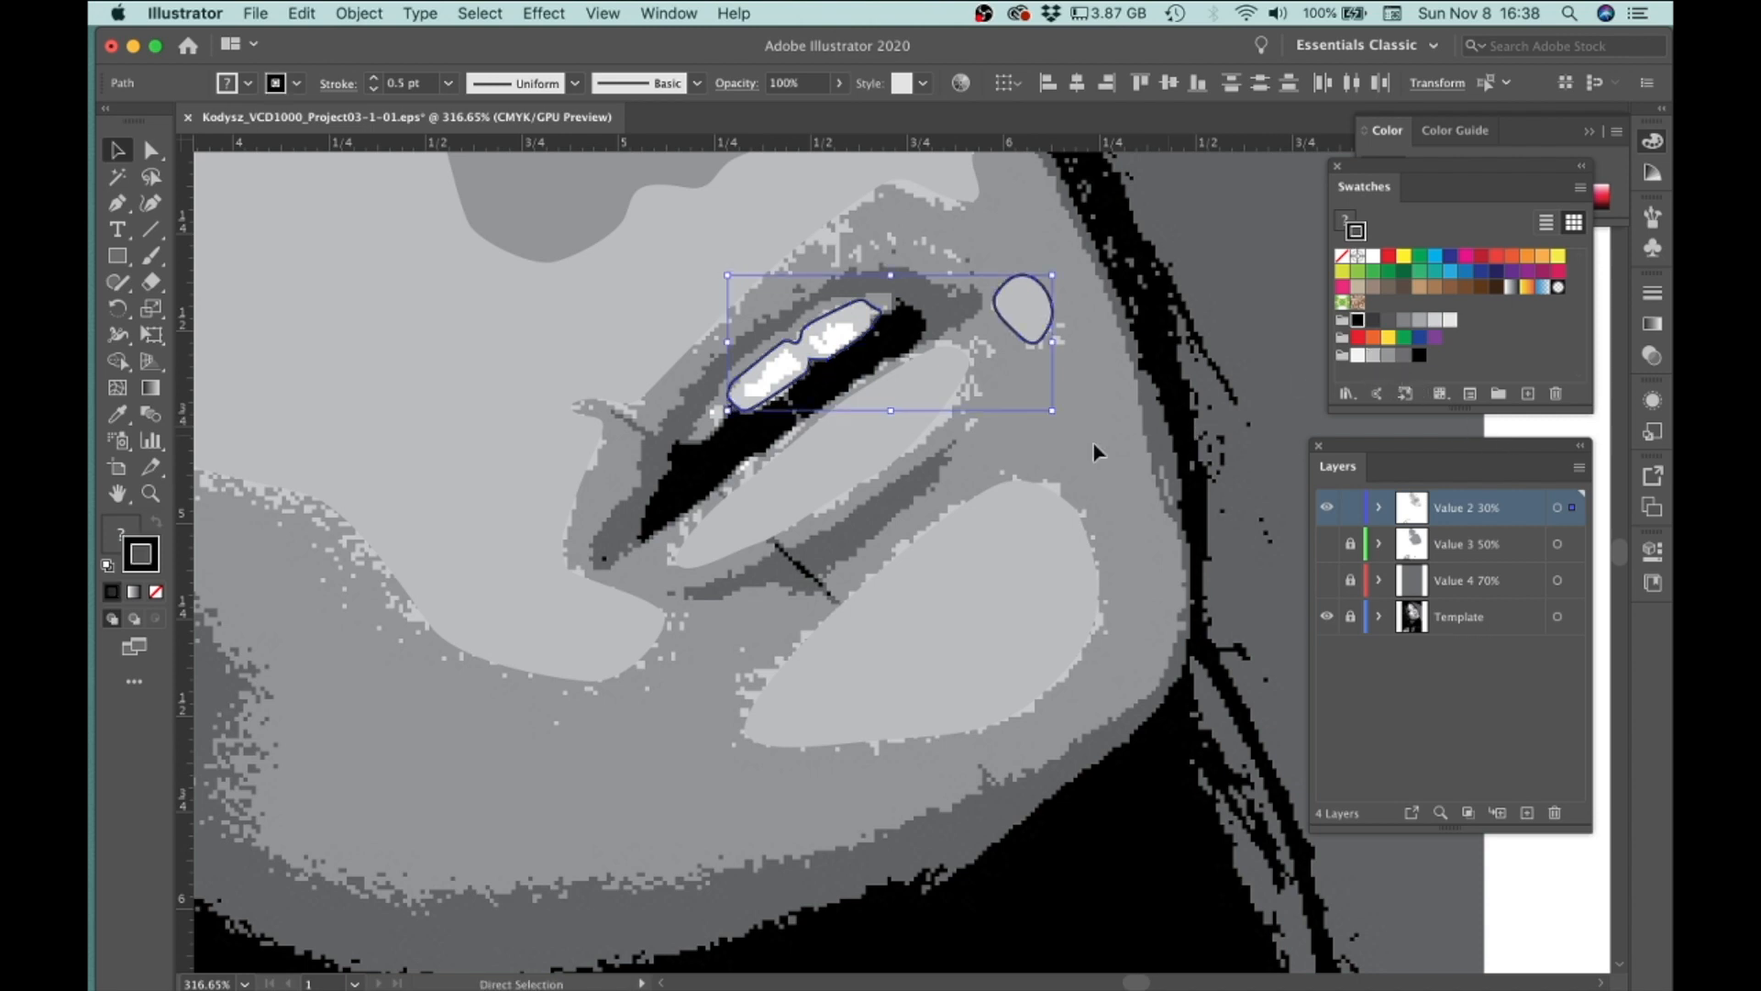
left_click(122, 537)
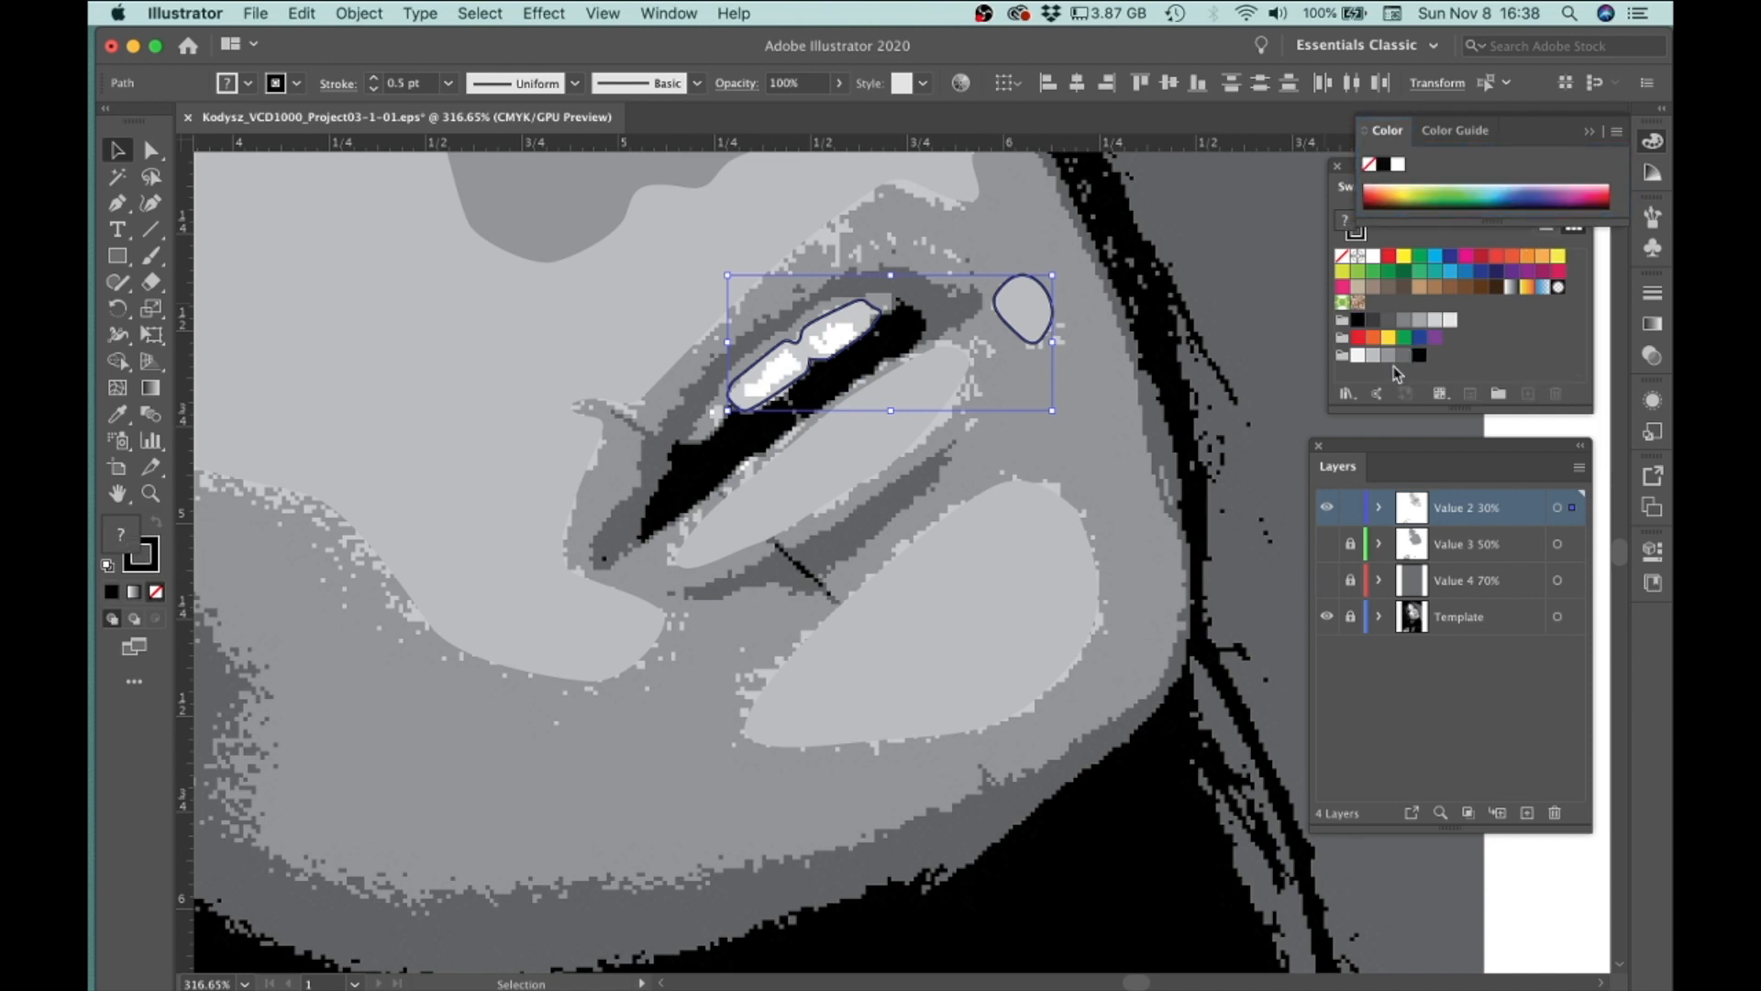
left_click(1374, 358)
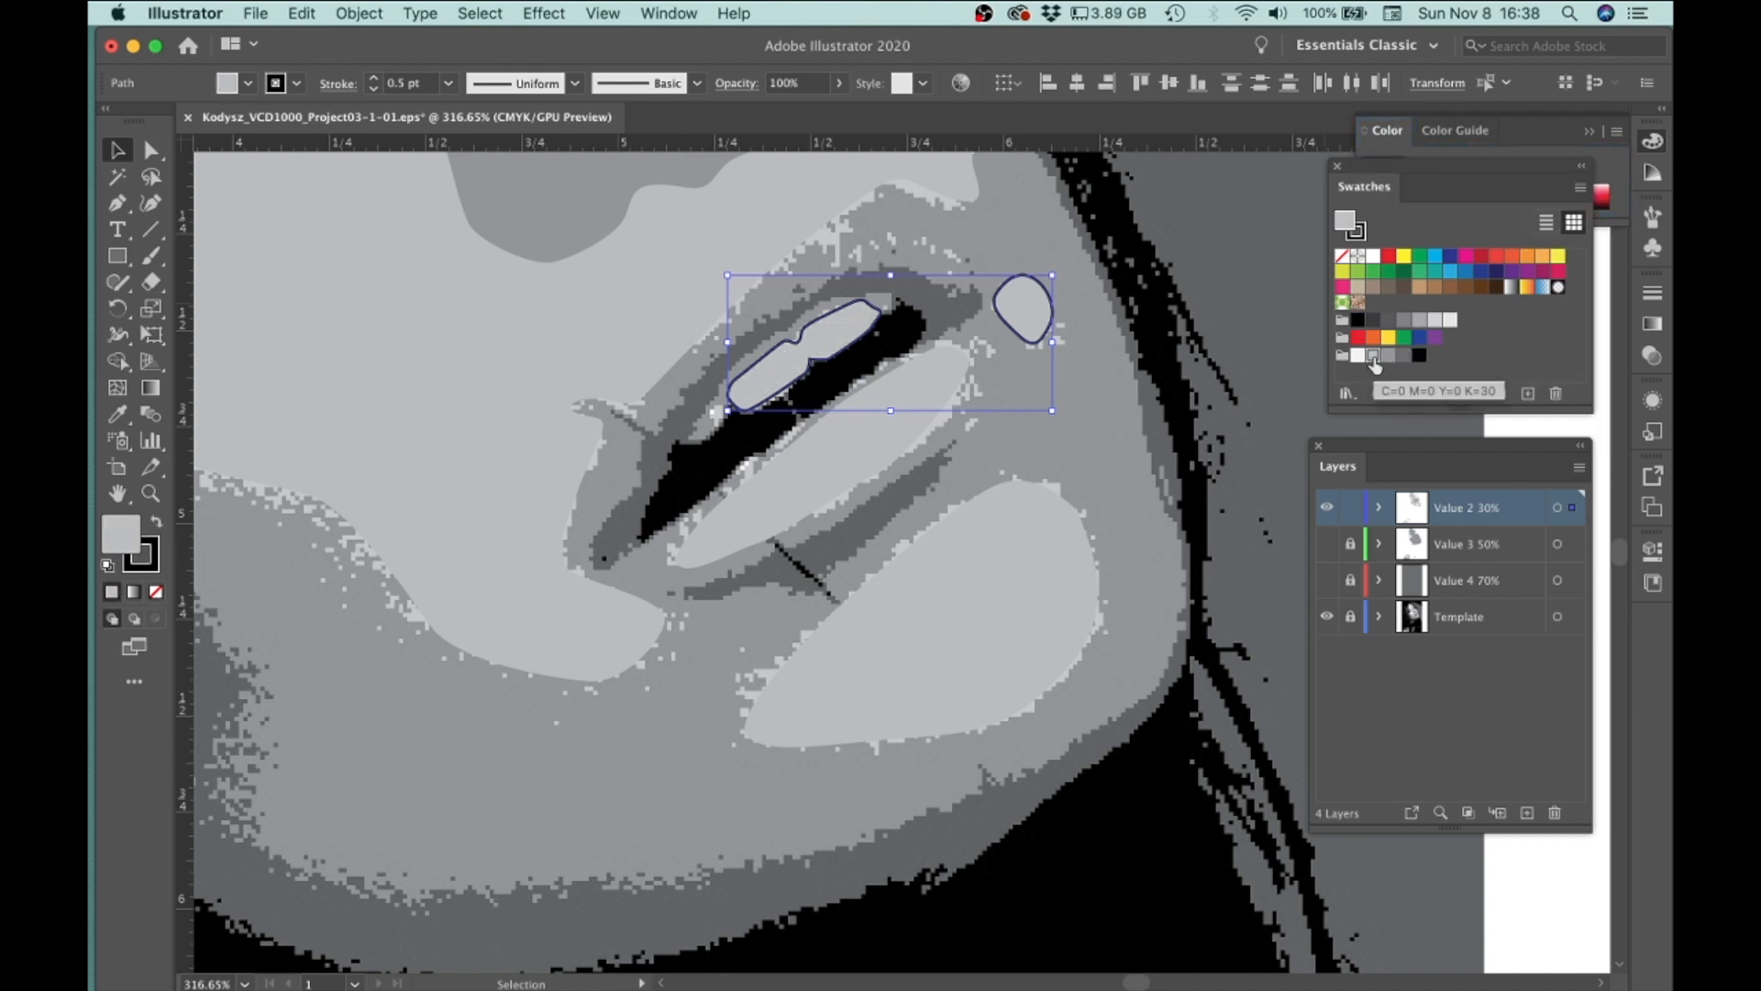
left_click(156, 592)
Step: Give the three small highlights around and inside the right-hand eye the 30% grey fill and no stroke
key("z")
left_click_drag(876, 586, 371, 459)
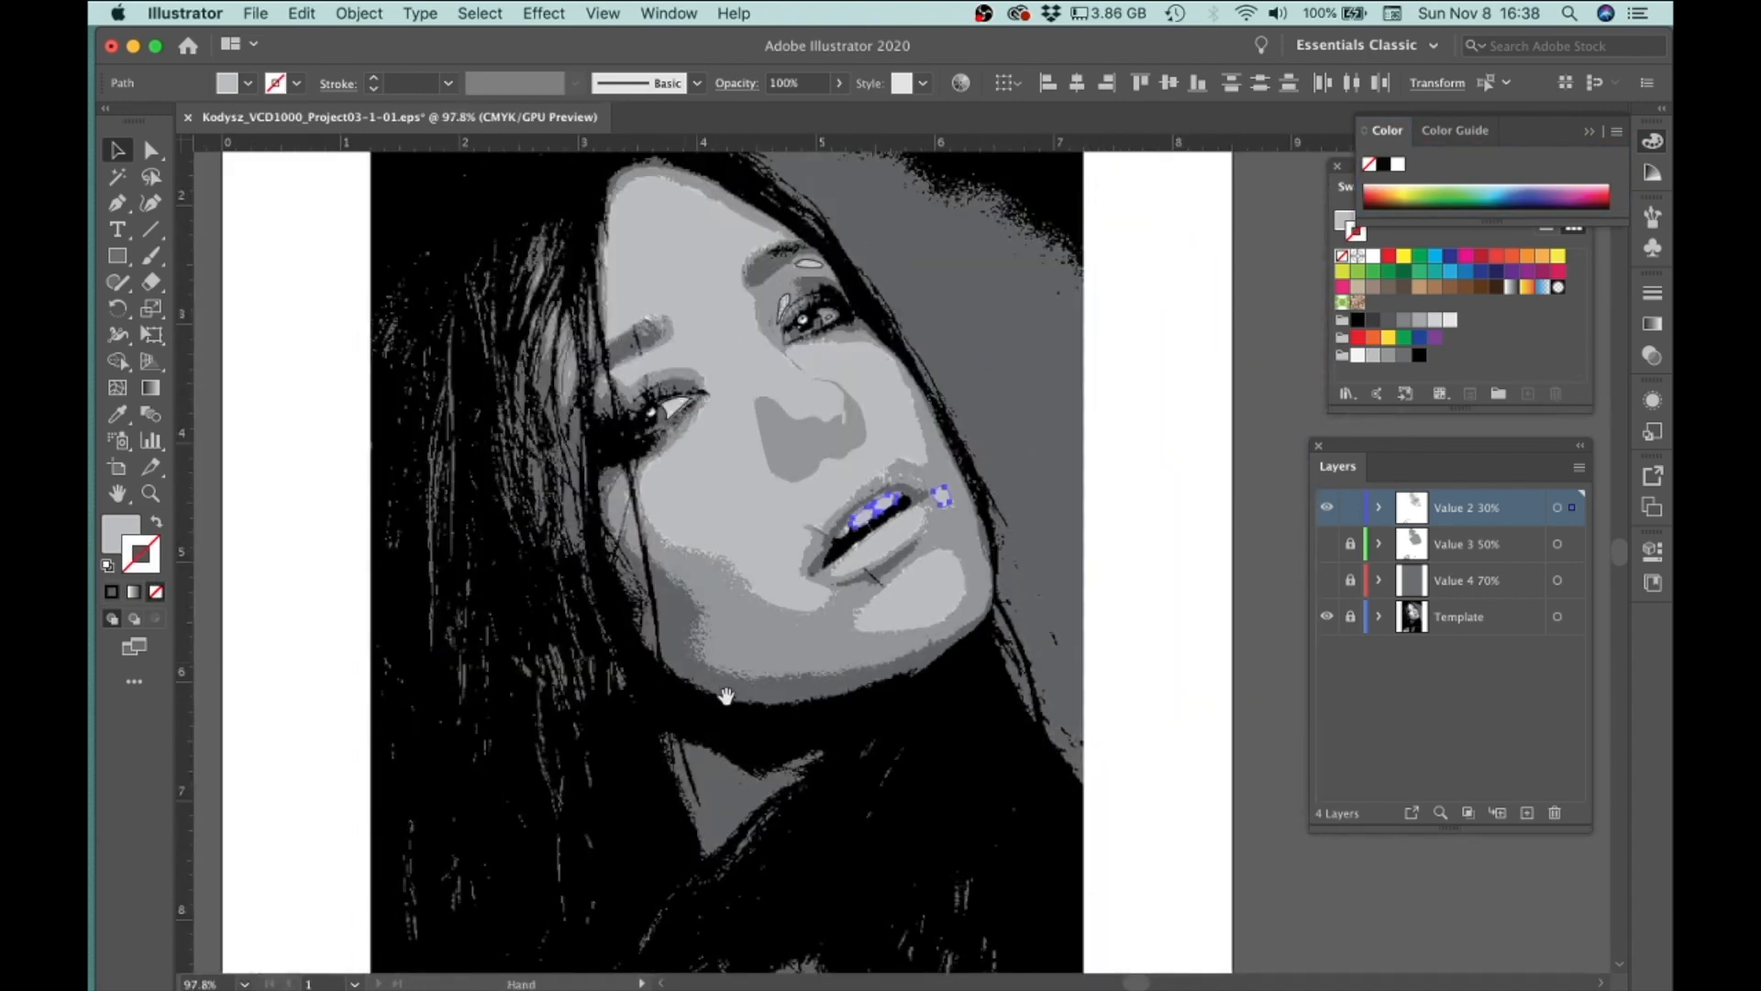
left_click_drag(728, 696, 786, 637)
left_click_drag(826, 207, 930, 319)
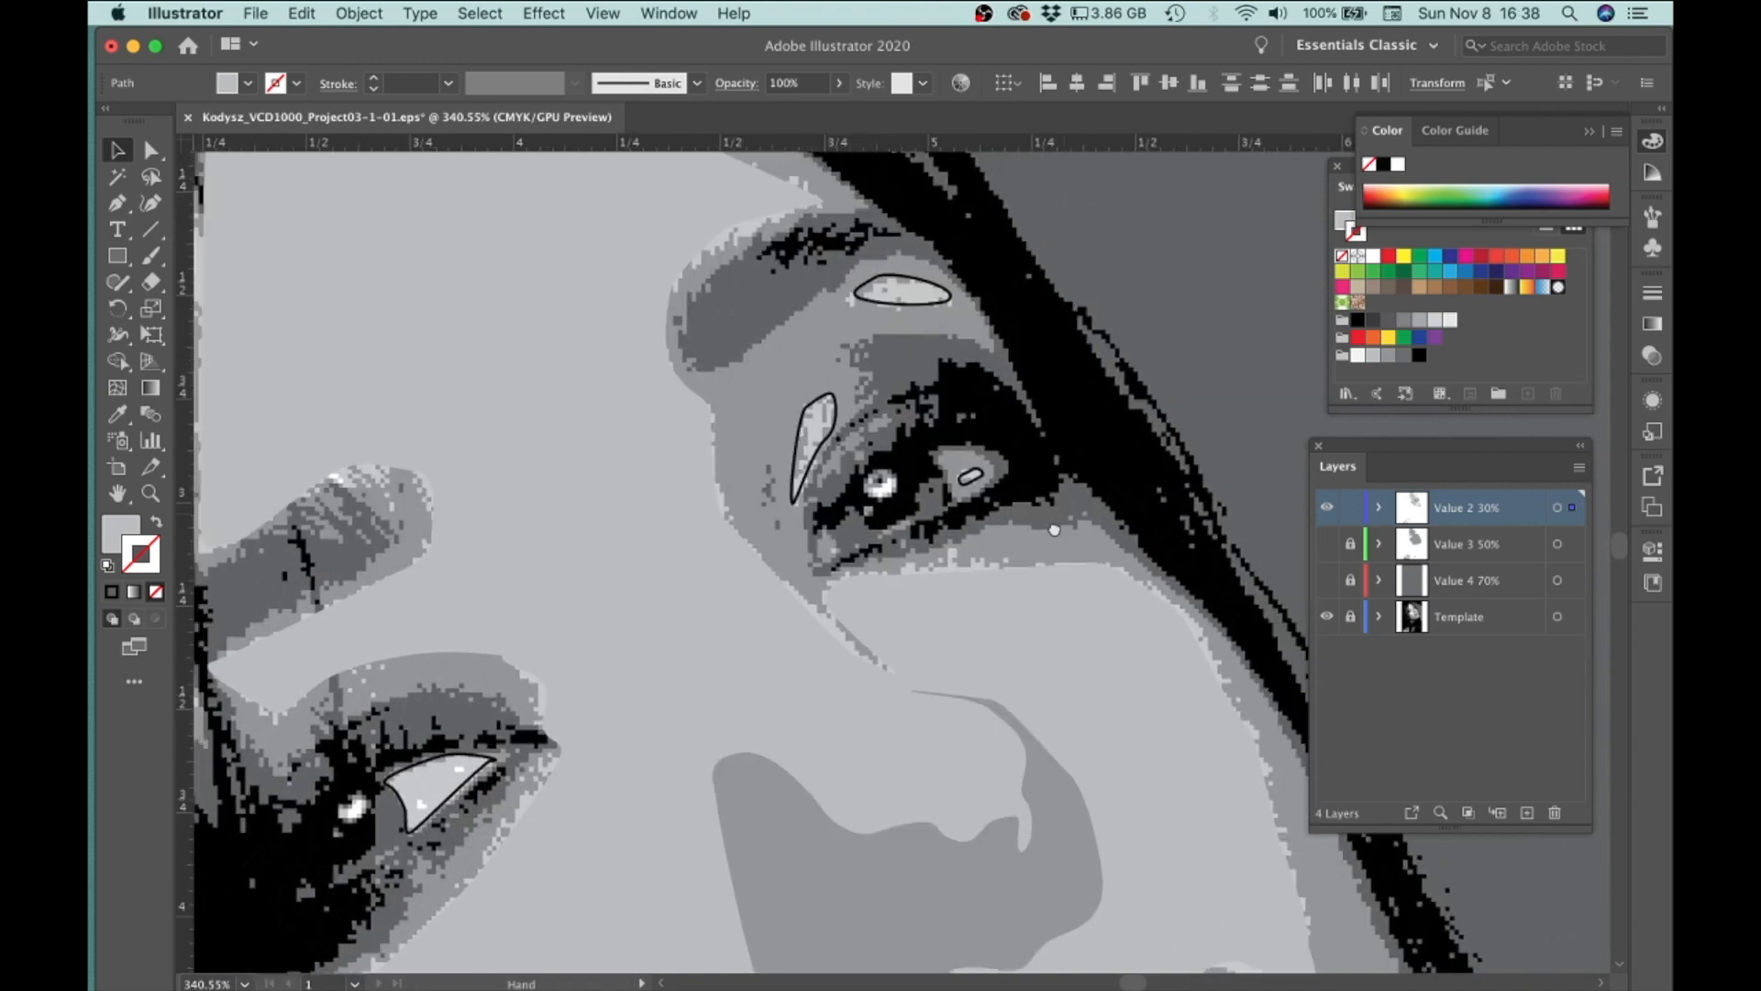
left_click(924, 302)
left_click(821, 410, "shift")
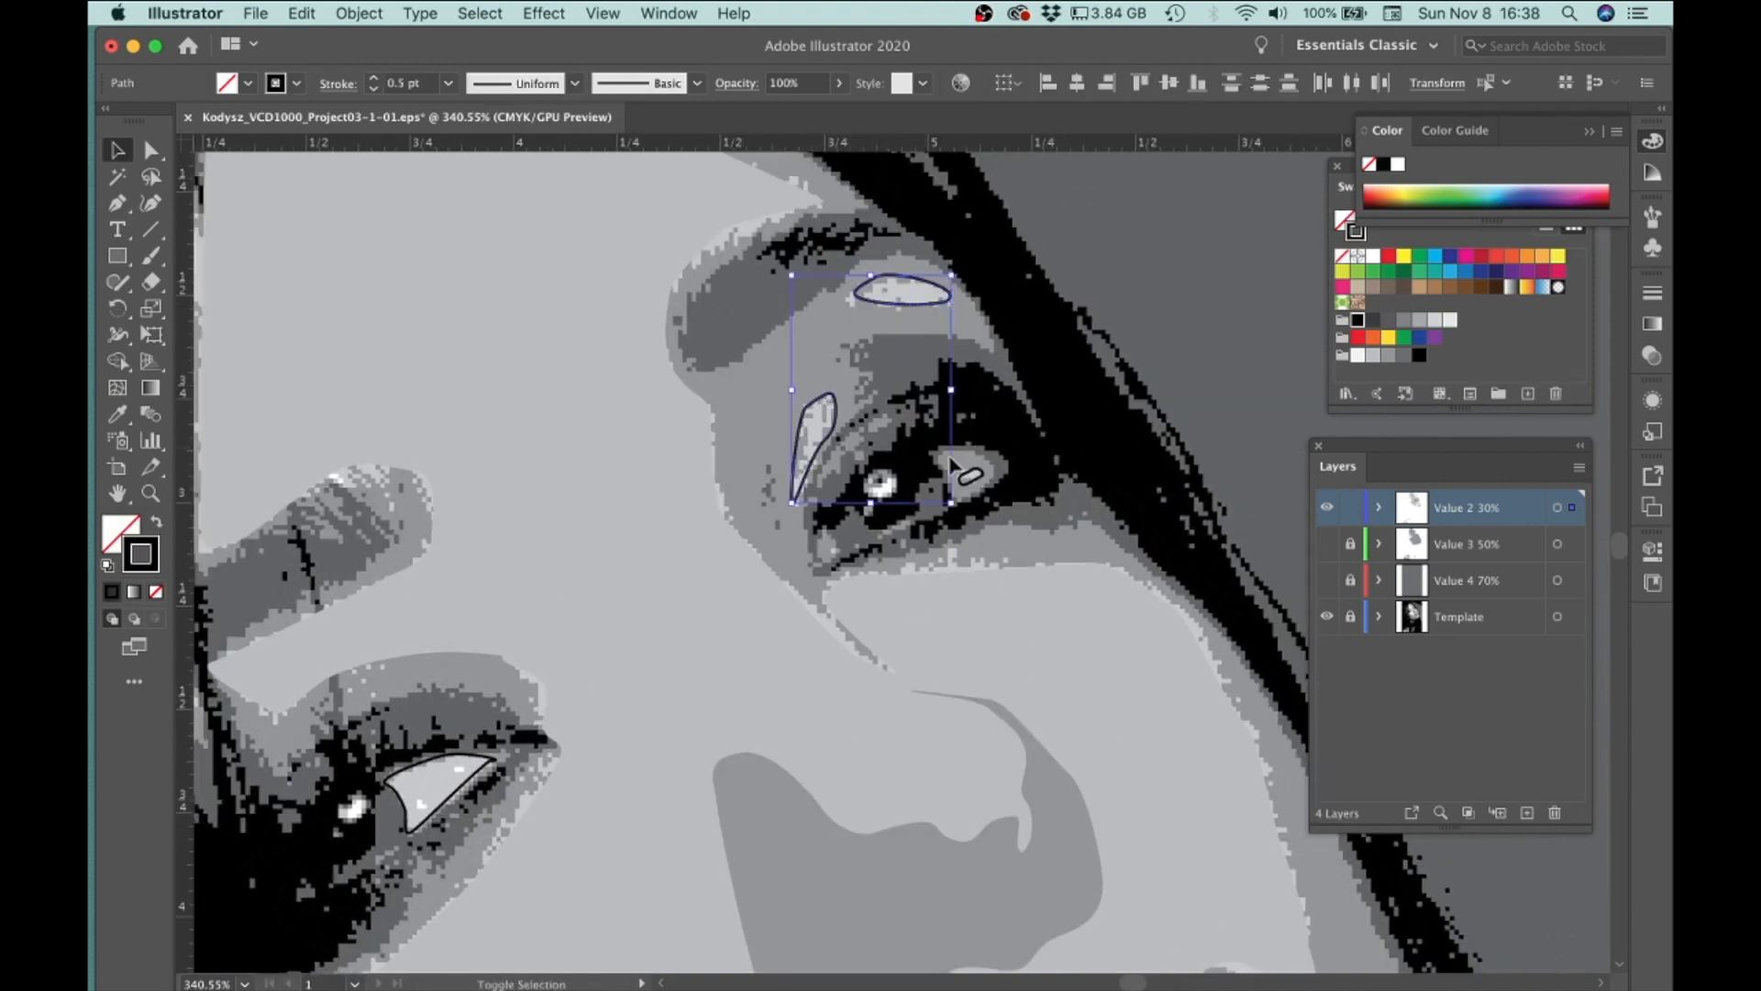
left_click(972, 477, "shift")
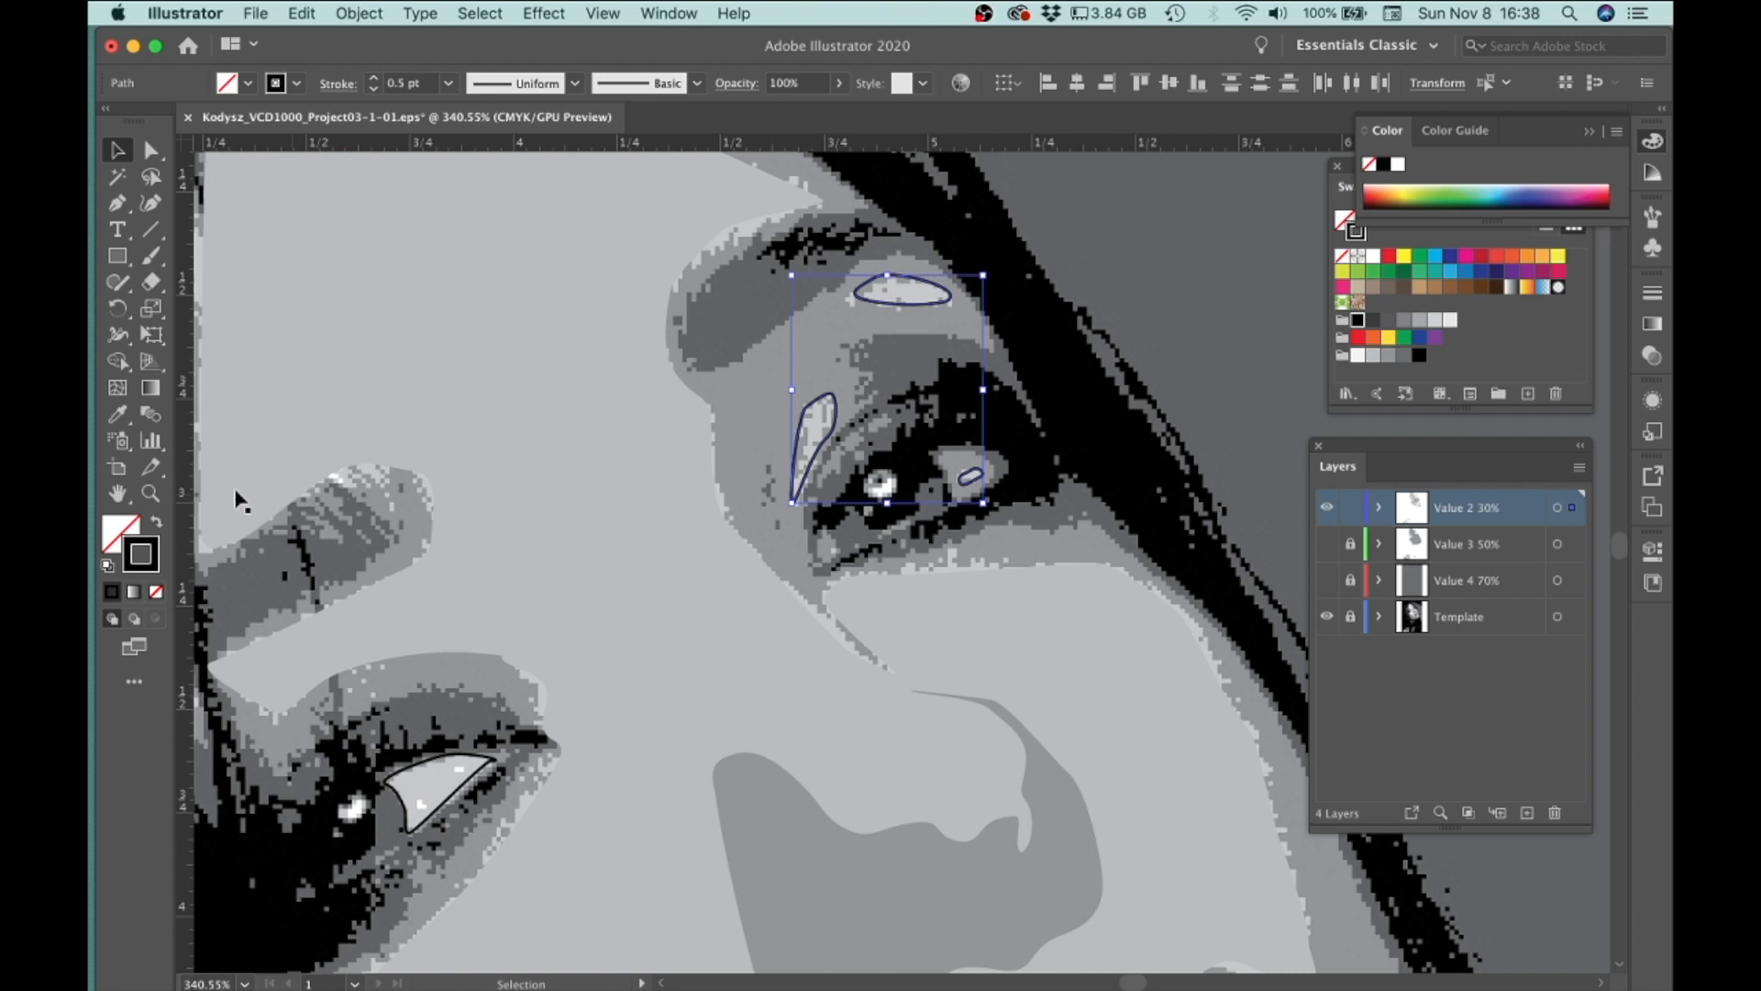
left_click(115, 533)
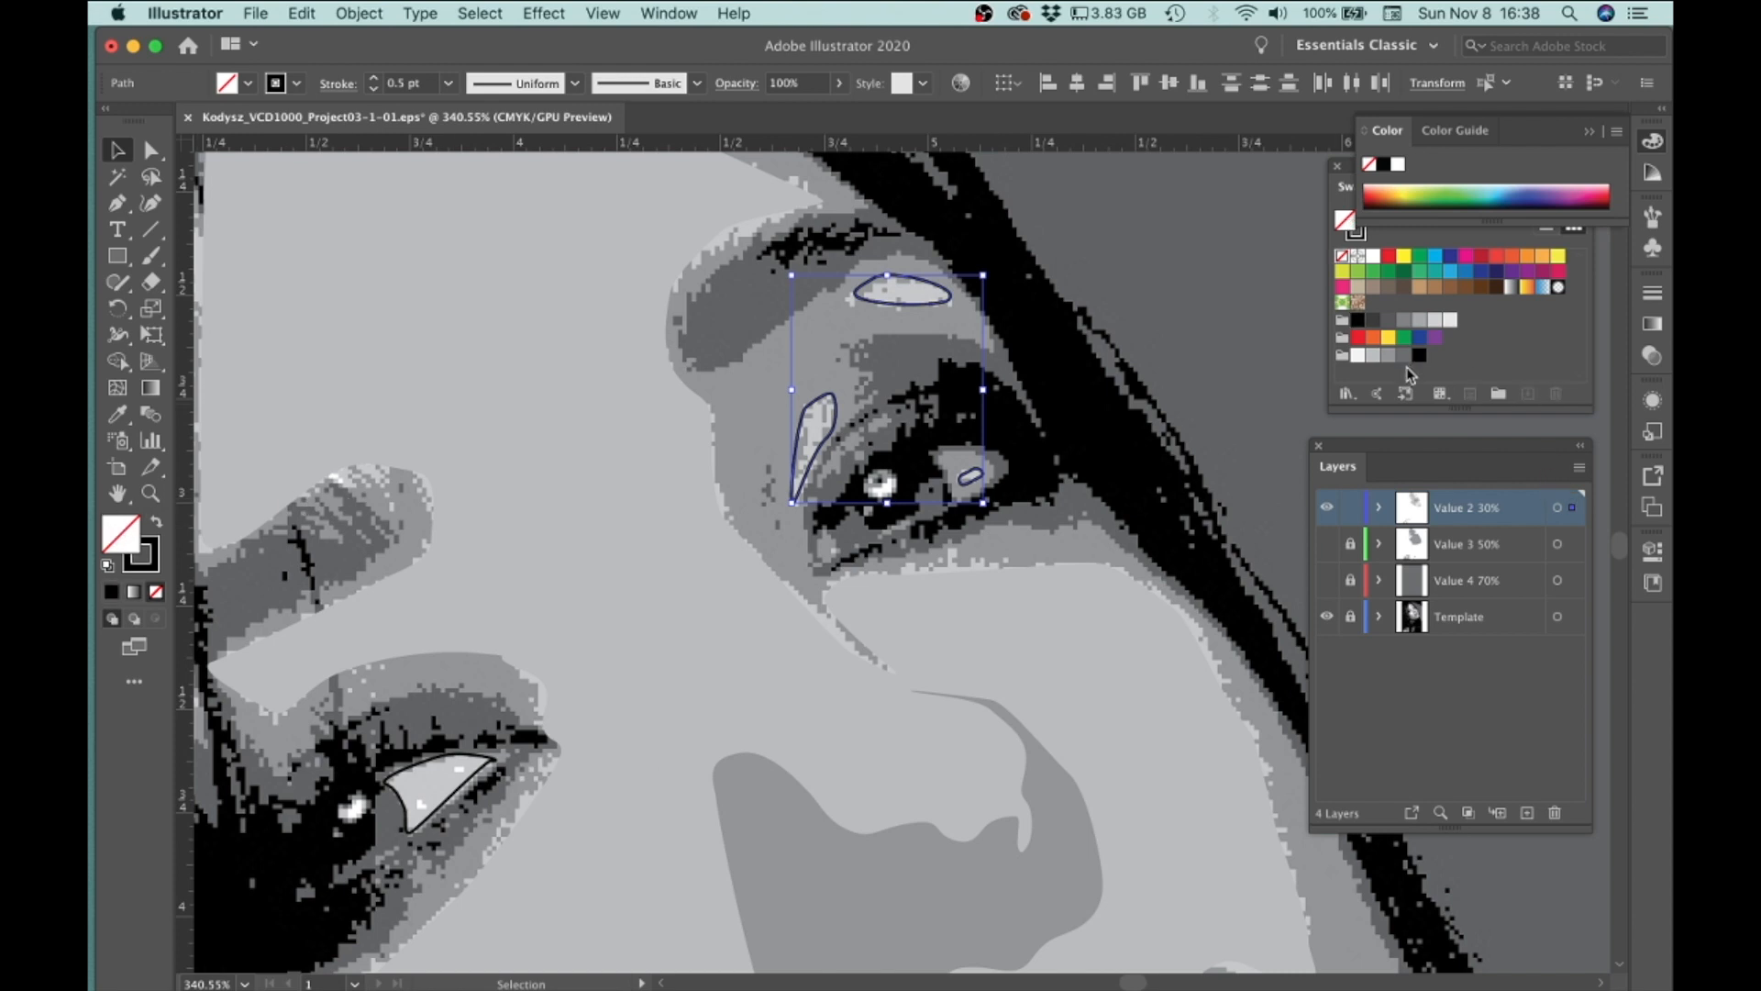
left_click(1373, 360)
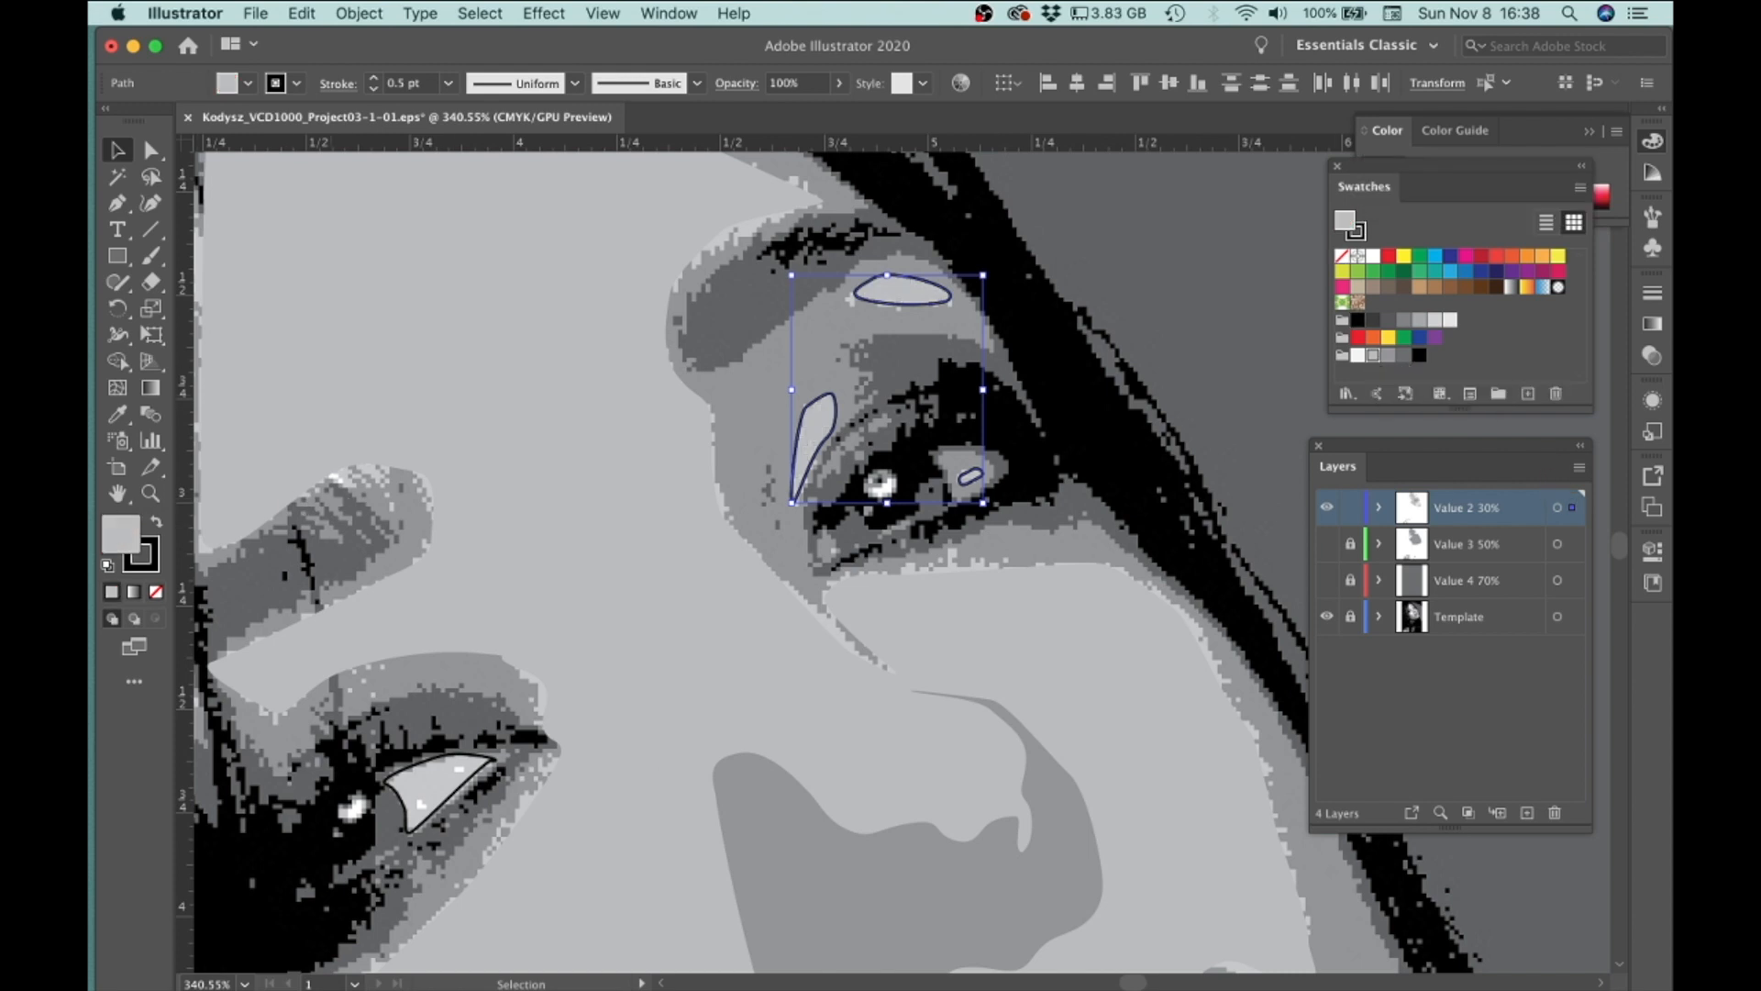
left_click(130, 566)
left_click(156, 591)
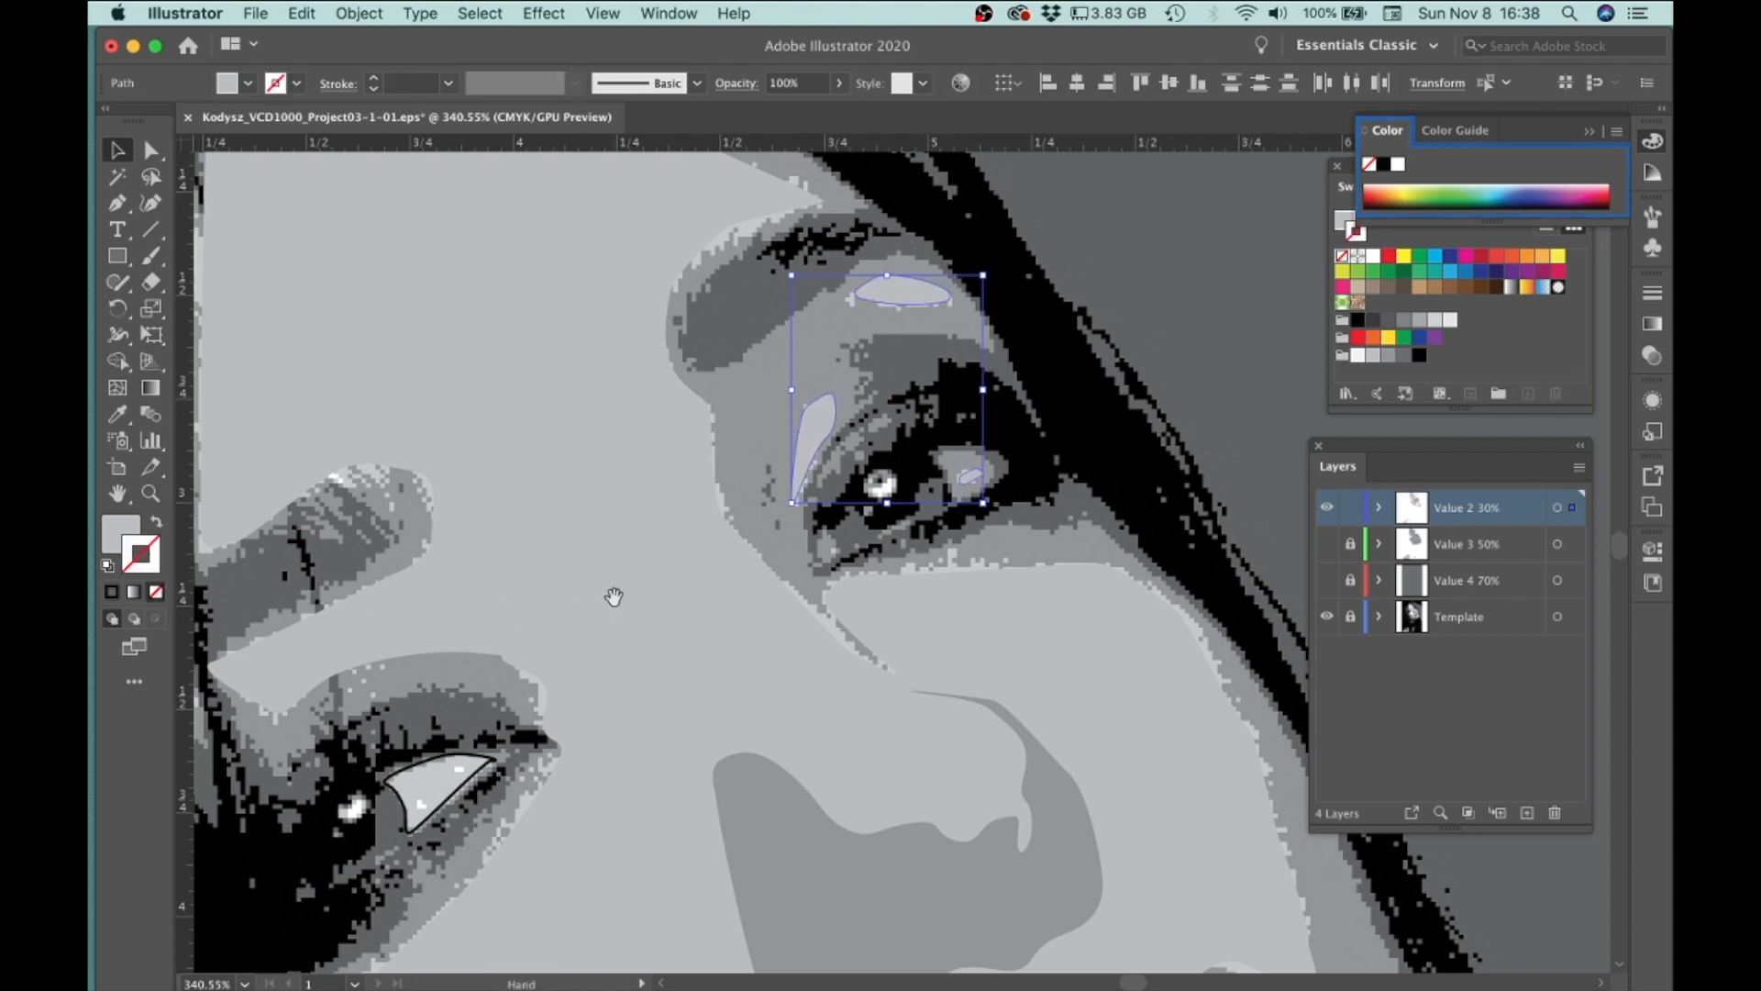
Step: Fill the left-hand eye-white shape with the 30% grey swatch and remove its stroke
key("v")
left_click(425, 780)
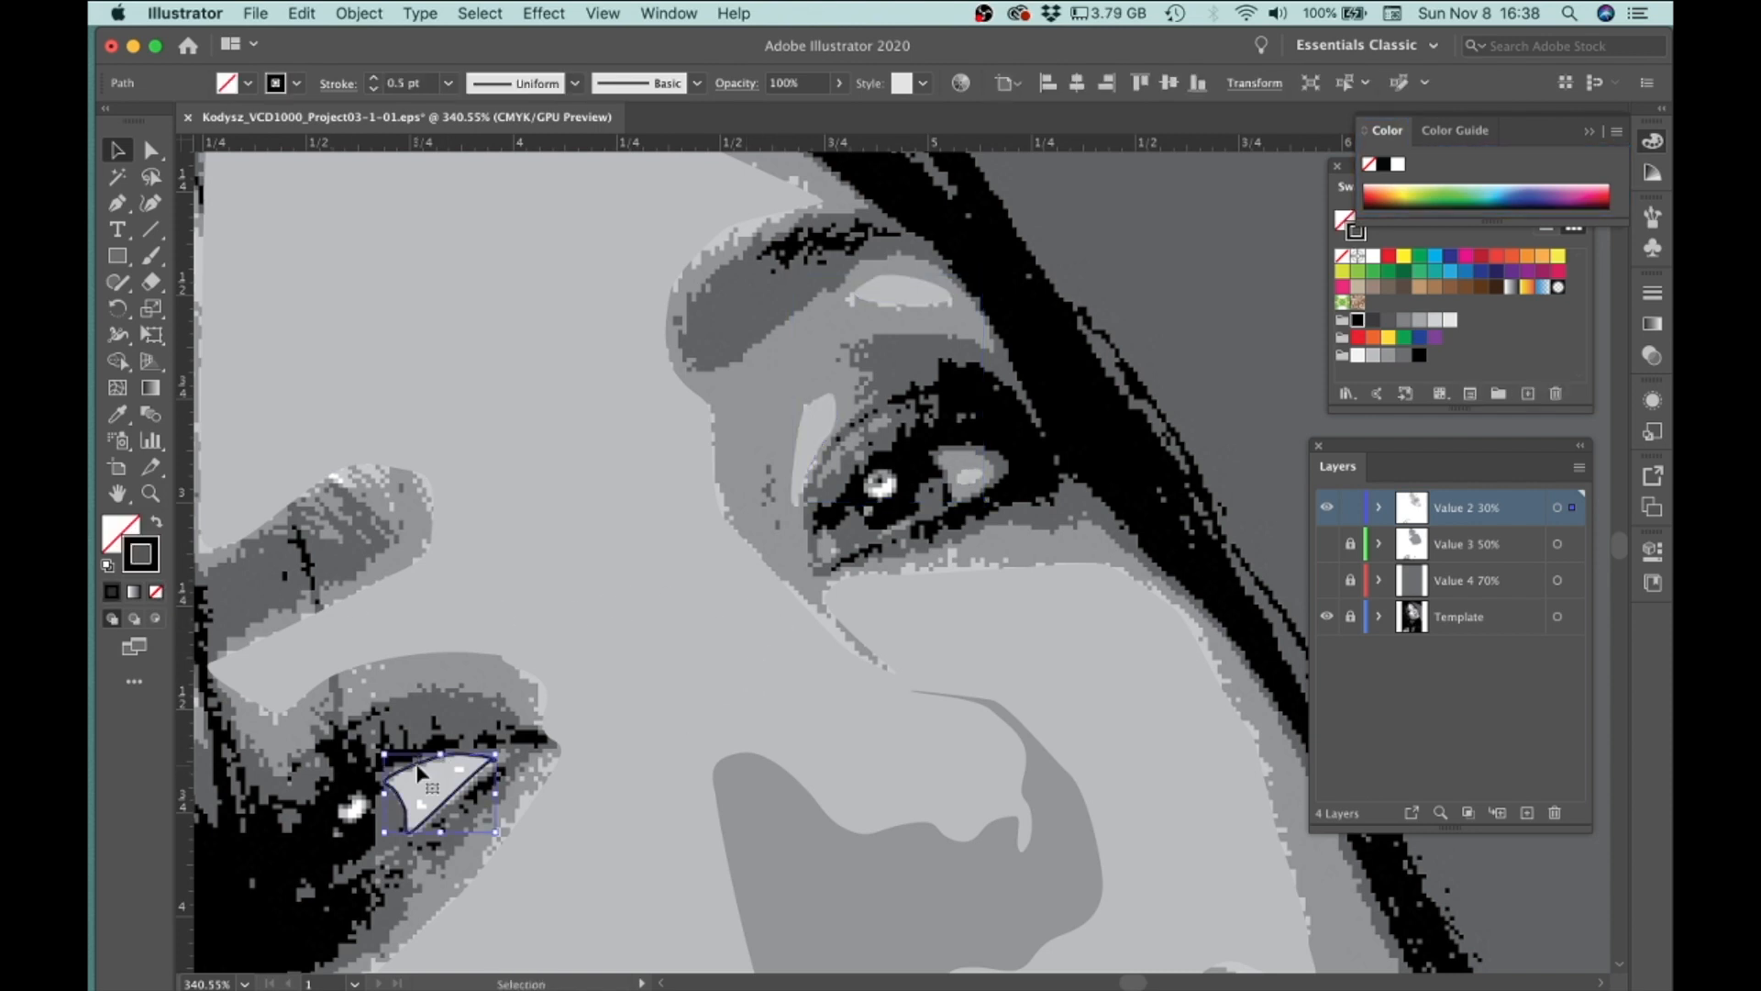
left_click(111, 539)
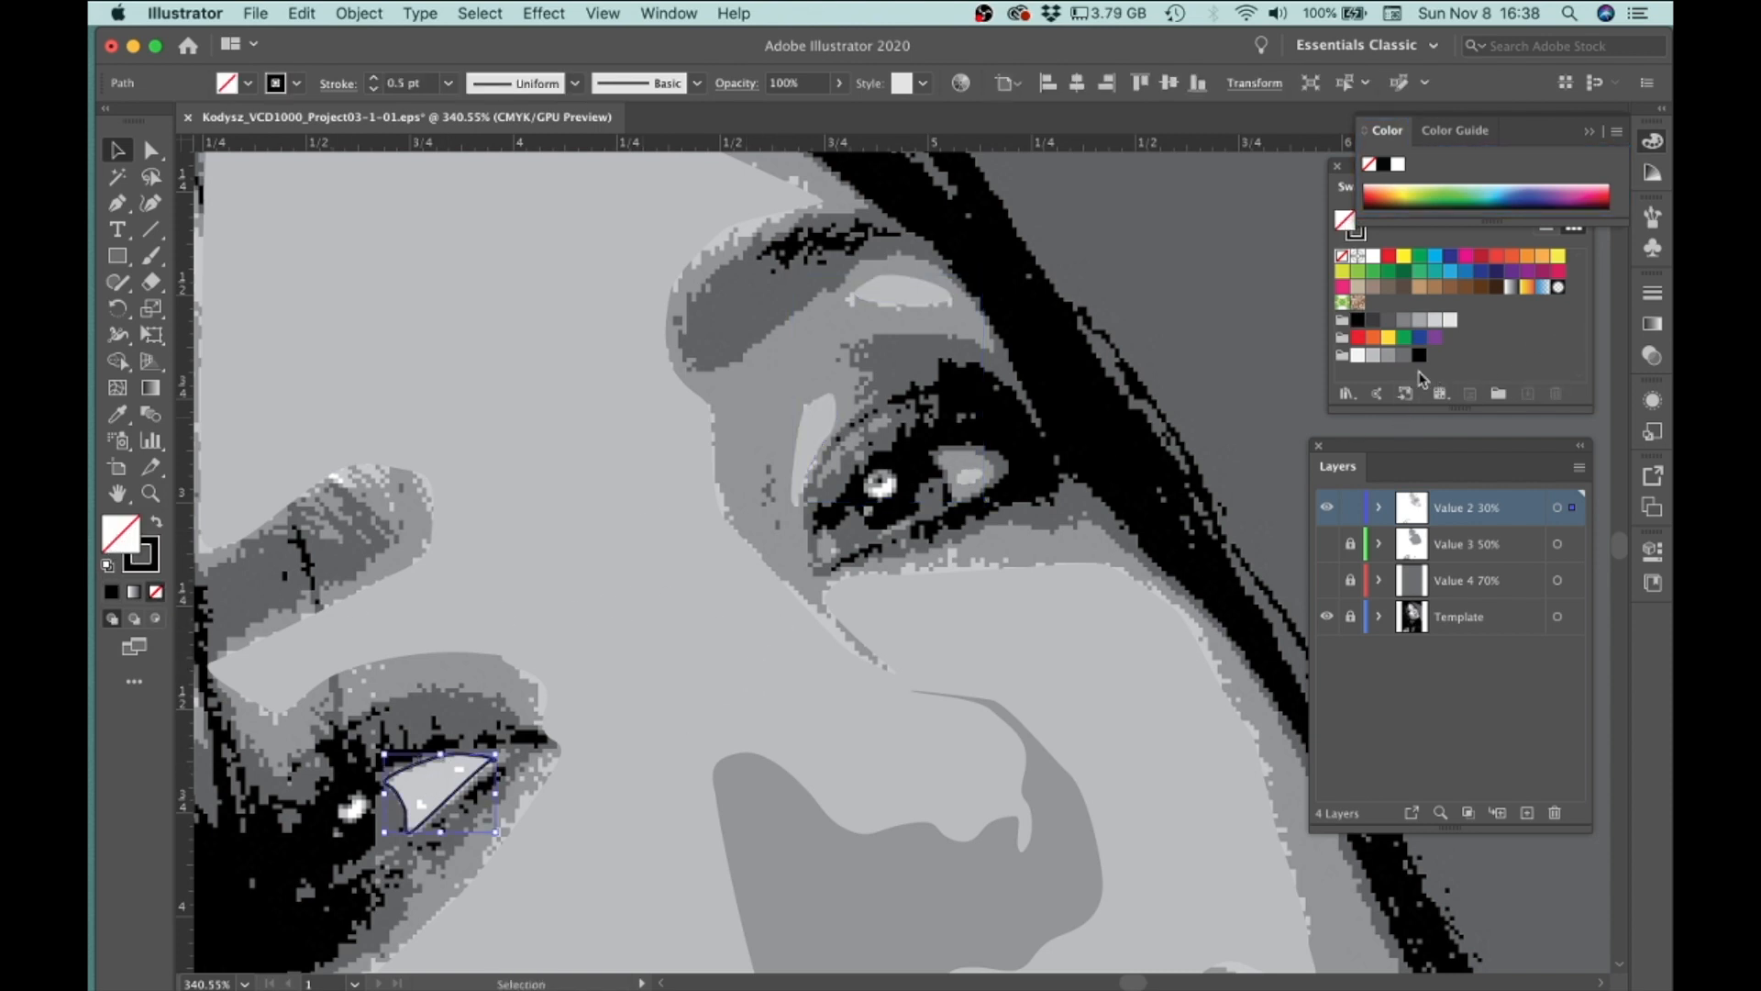
left_click(1373, 358)
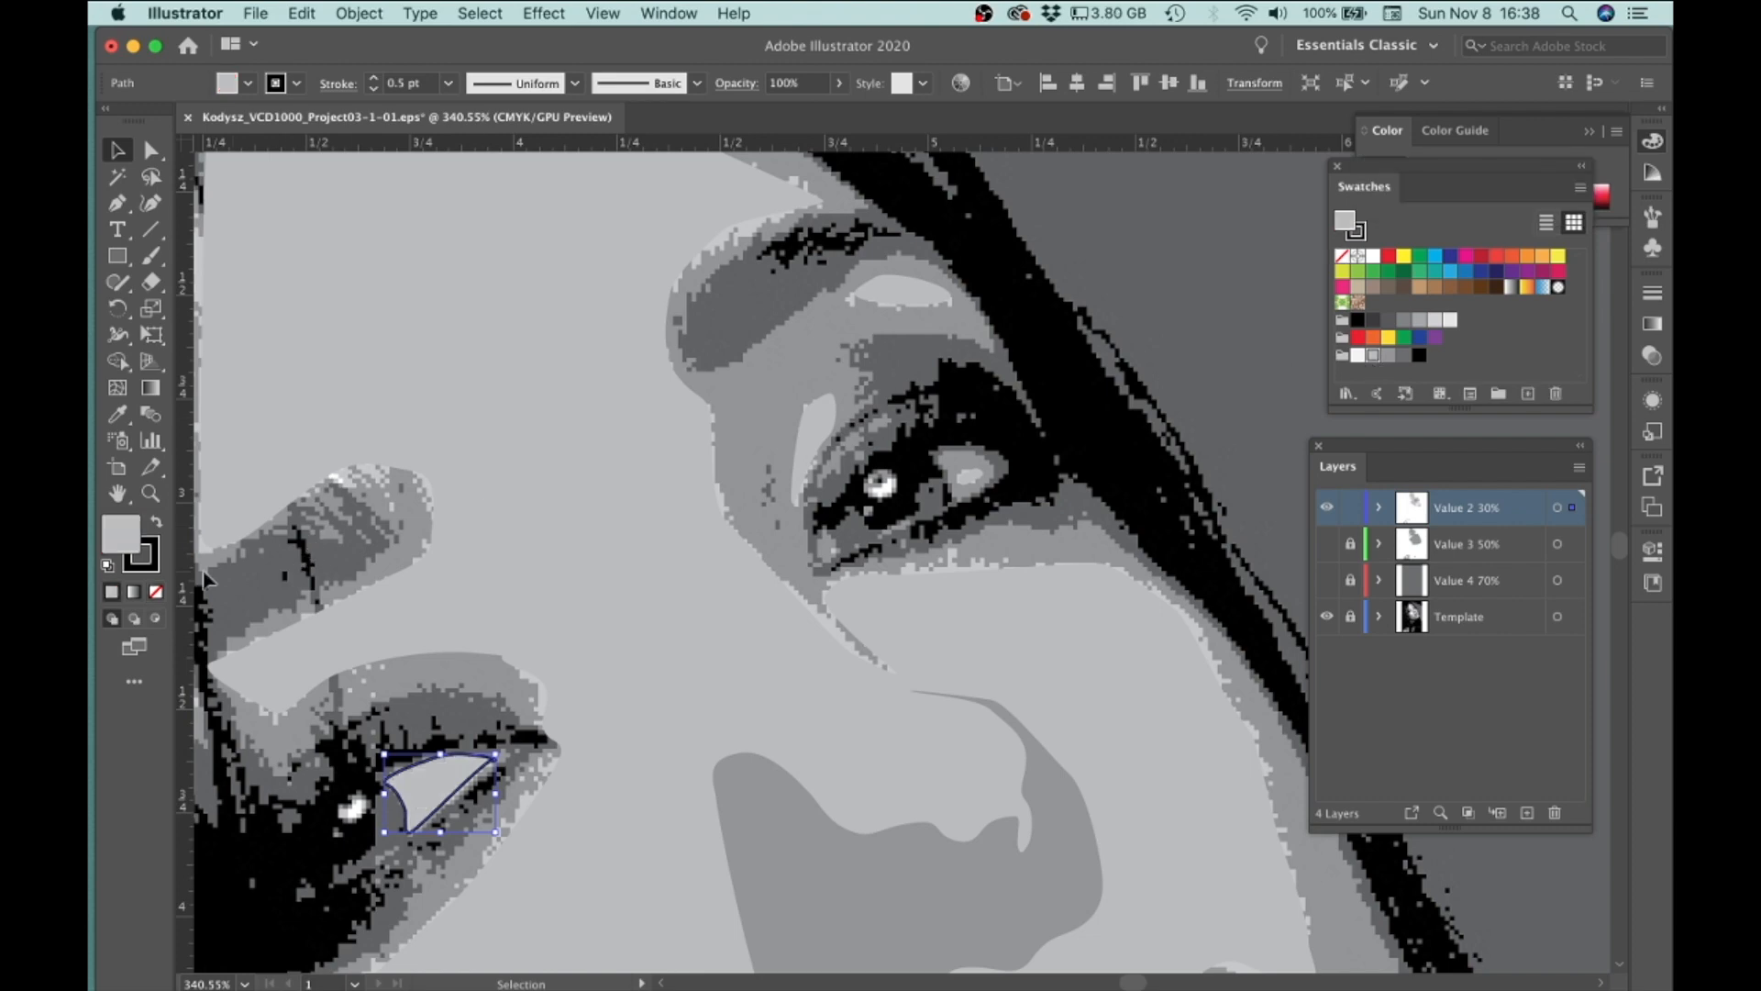
left_click(151, 564)
left_click(156, 592)
Step: Fill all the traced highlight shapes on the hand together with the 30% grey swatch
key("z")
left_click_drag(1021, 712, 637, 522)
left_click_drag(757, 799, 892, 411)
scroll(872, 408, "down", 5)
left_click_drag(719, 578, 1117, 865)
key("v")
left_click(846, 461)
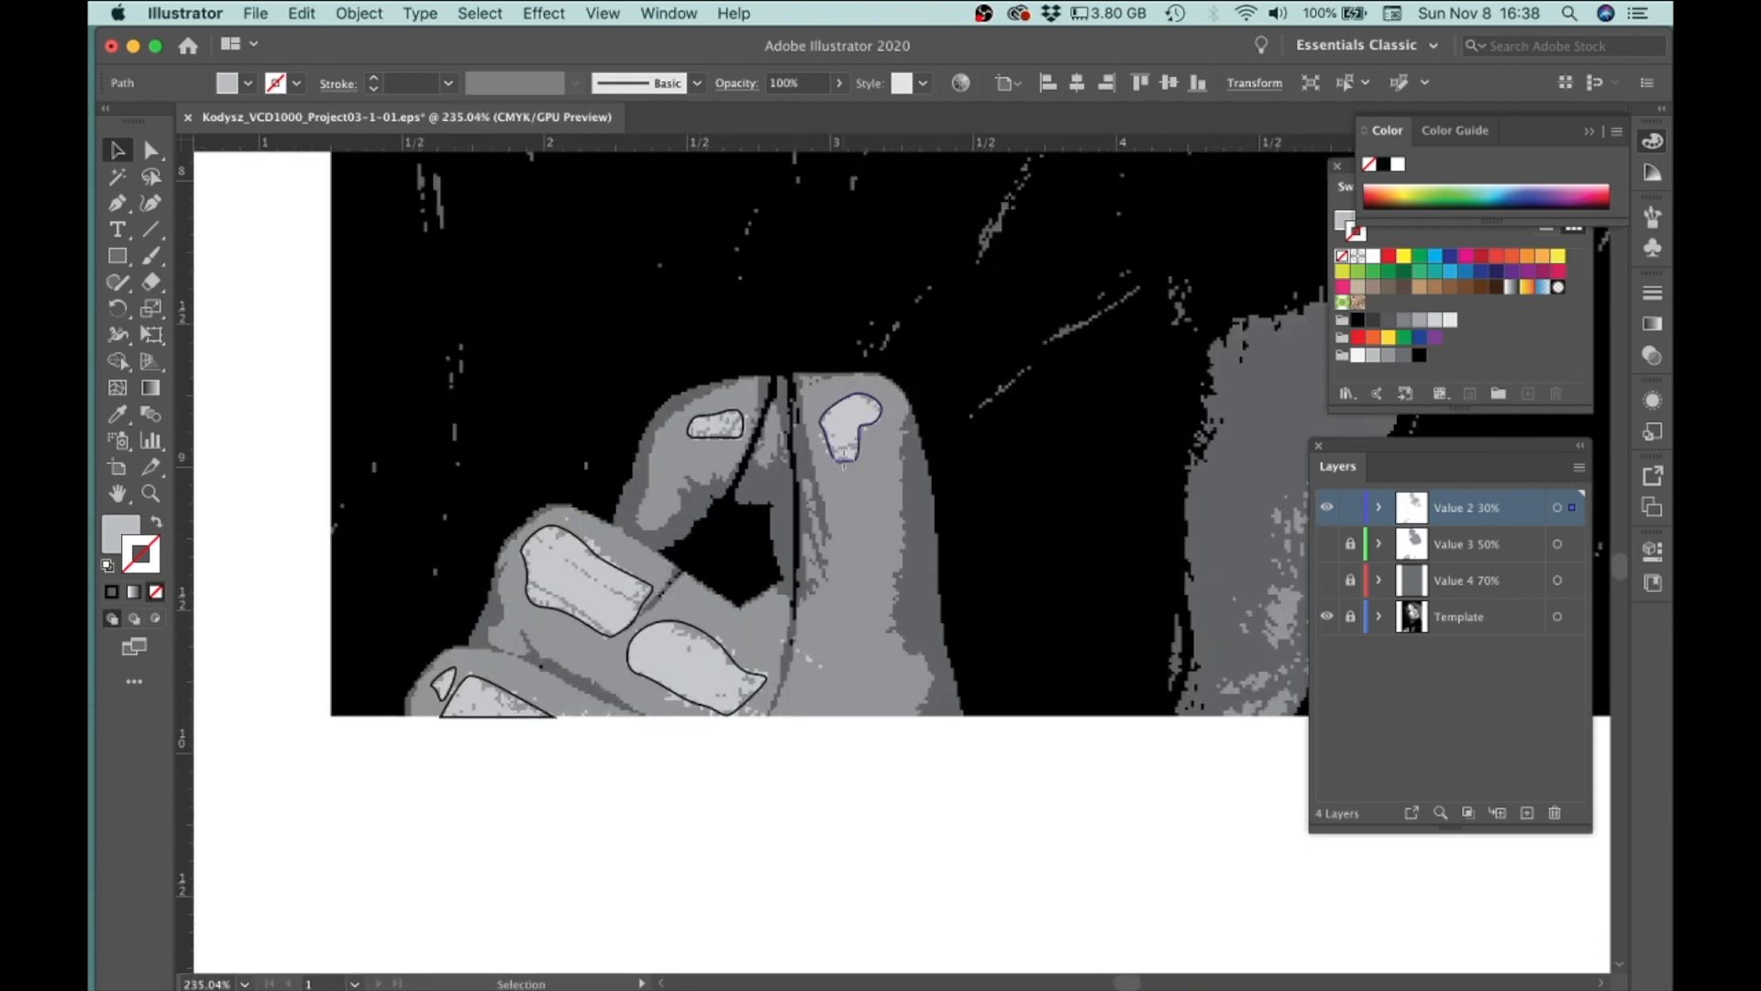
left_click(699, 444, "shift")
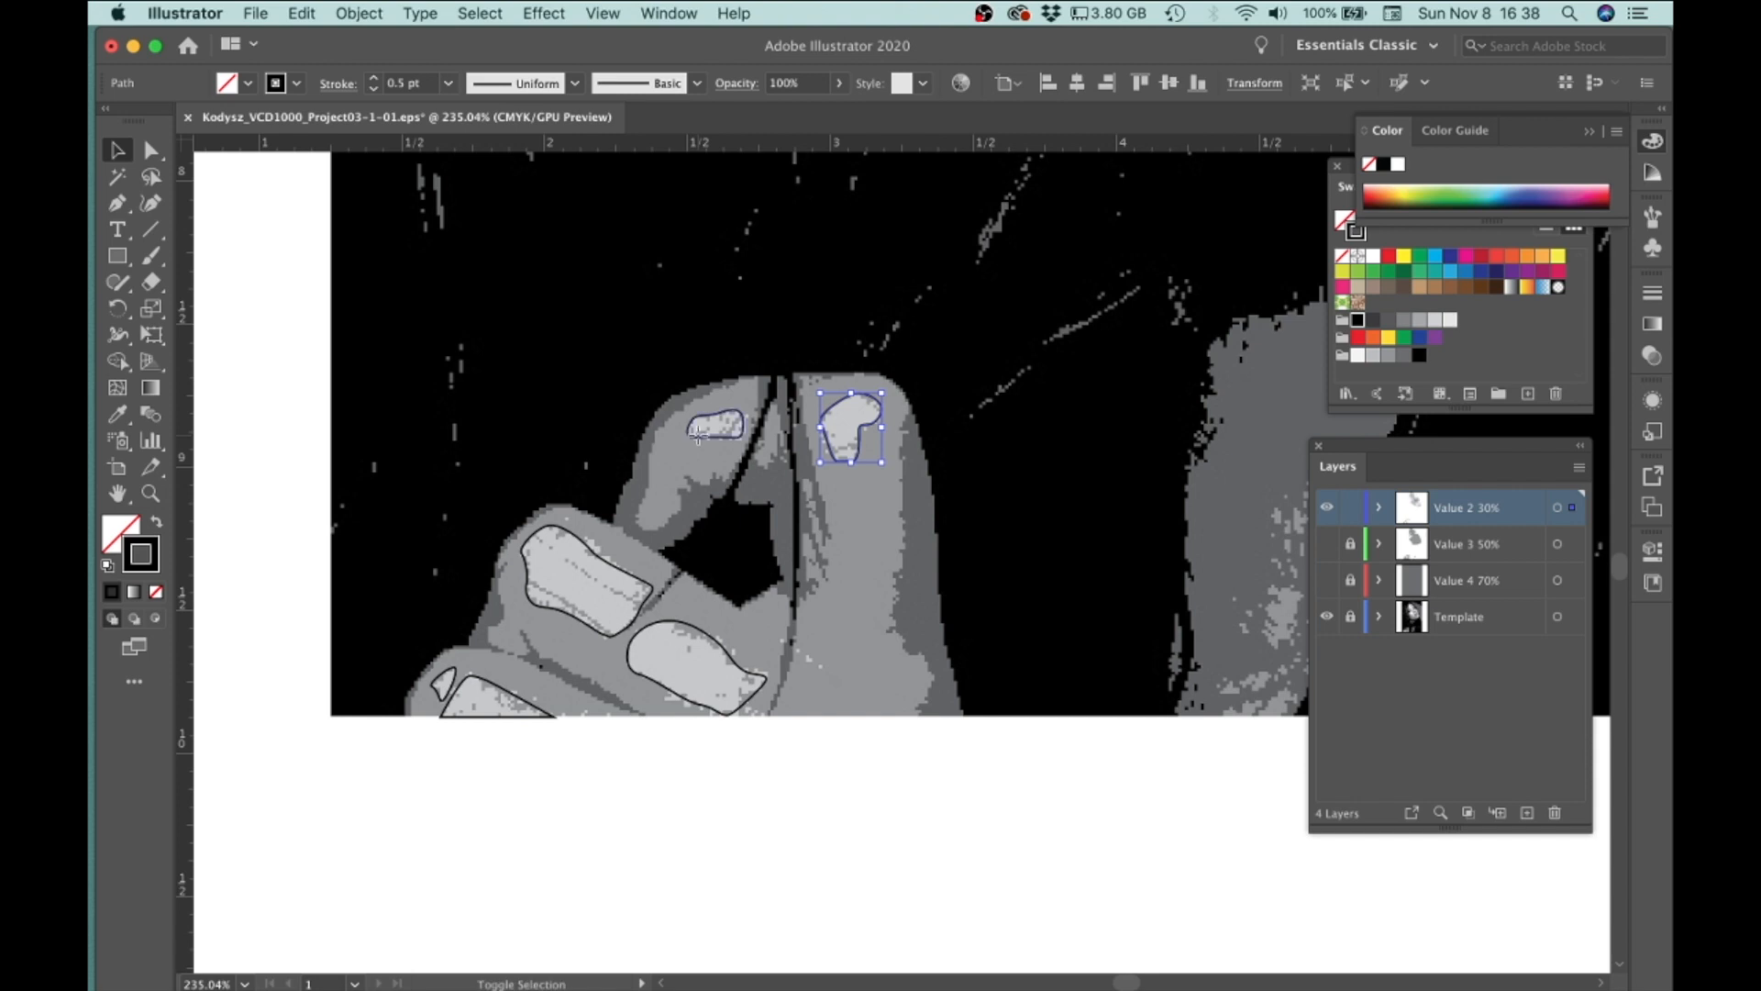
left_click(571, 542, "shift")
left_click(741, 674, "shift")
left_click(443, 685, "shift")
left_click(433, 684, "shift")
left_click(131, 530)
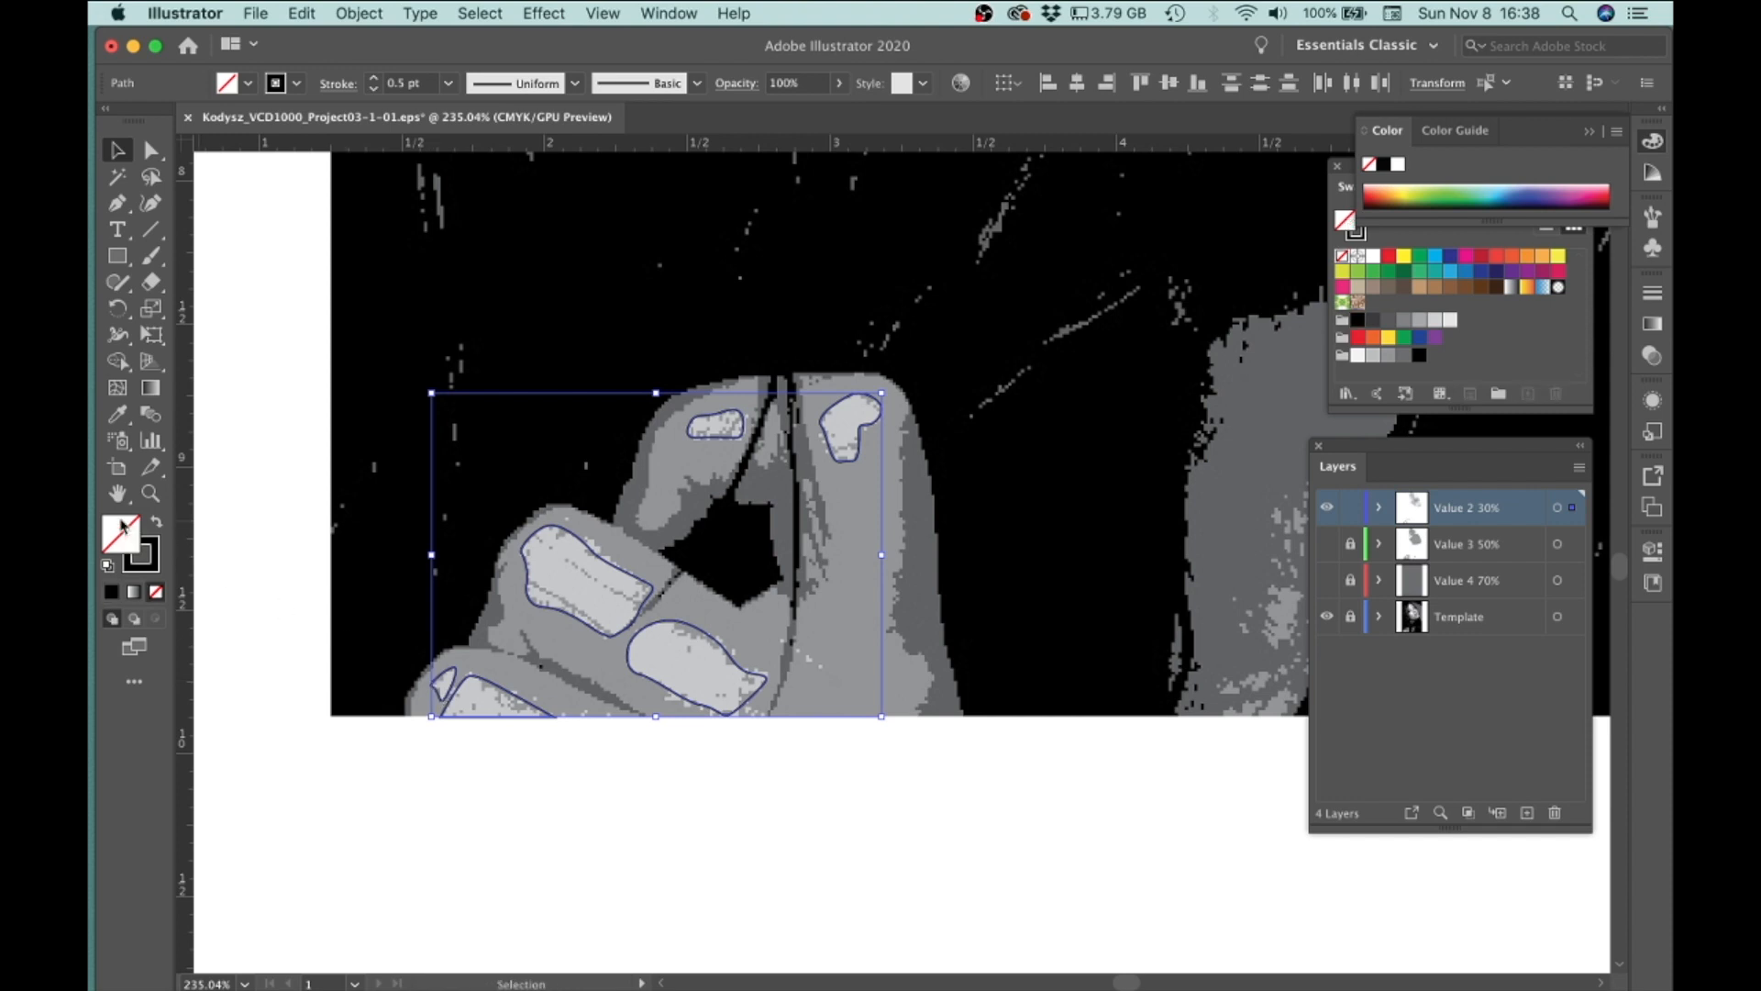
left_click(1372, 356)
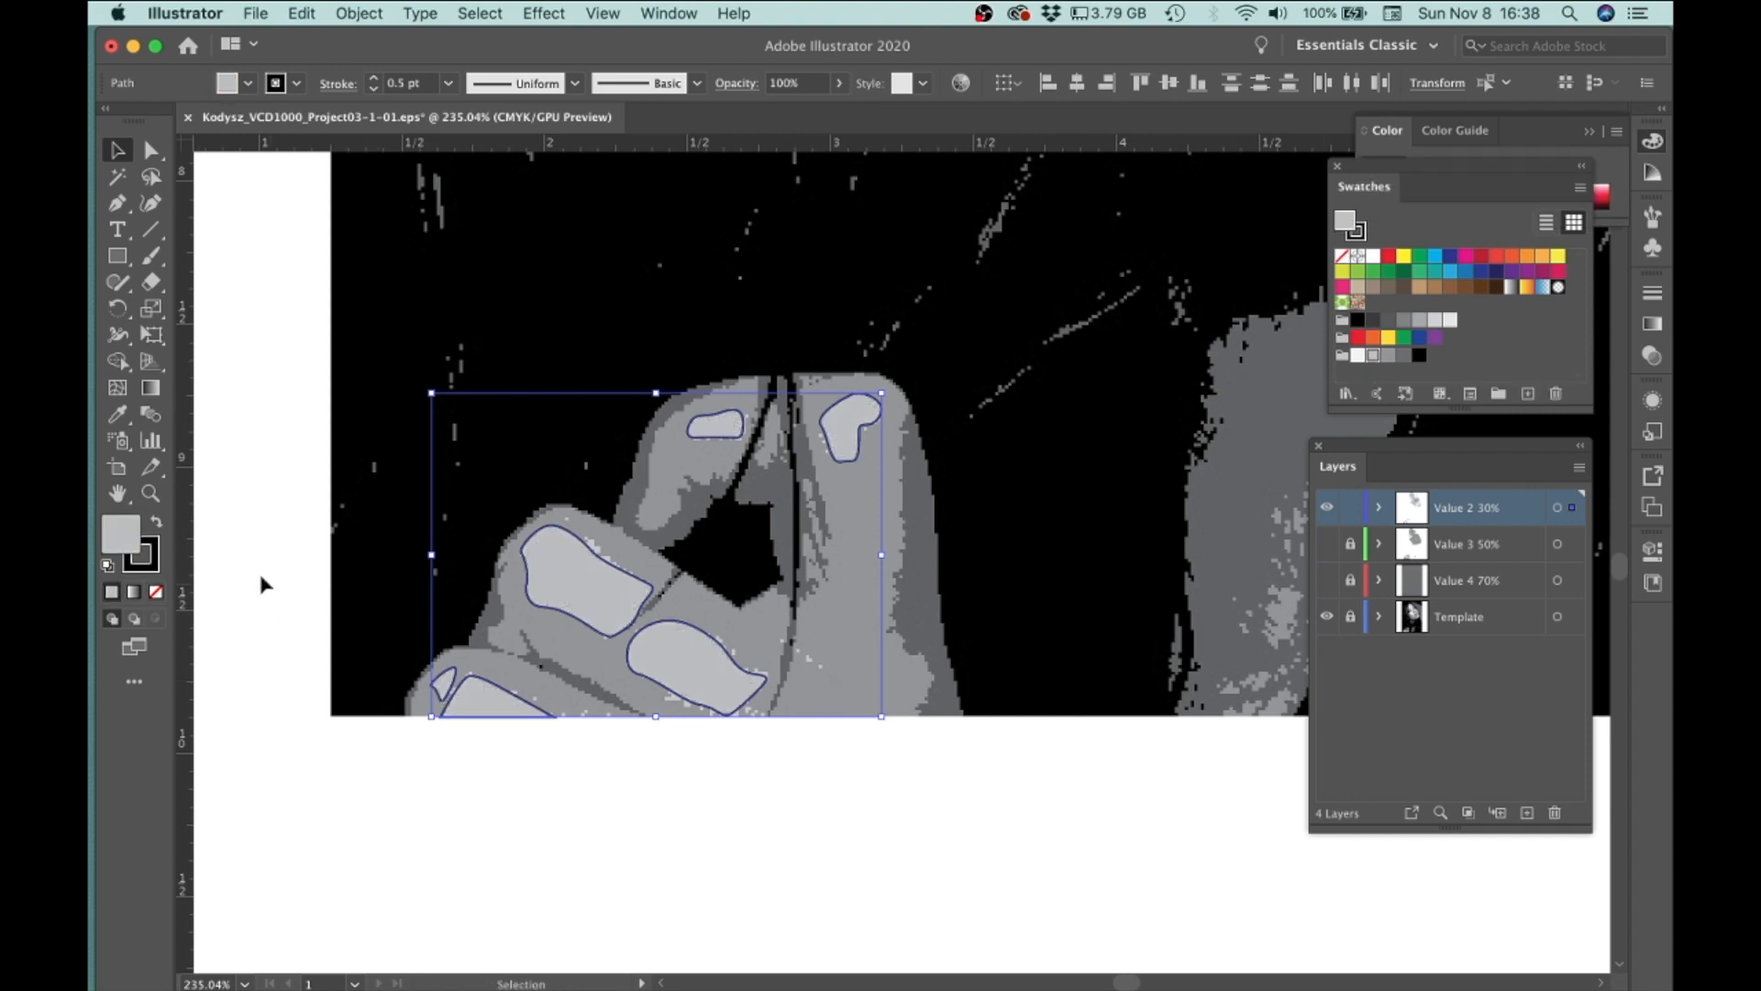
Step: Remove the strokes from the hand highlight shapes, deselect them and fit the artboard in view
left_click(147, 561)
left_click(156, 592)
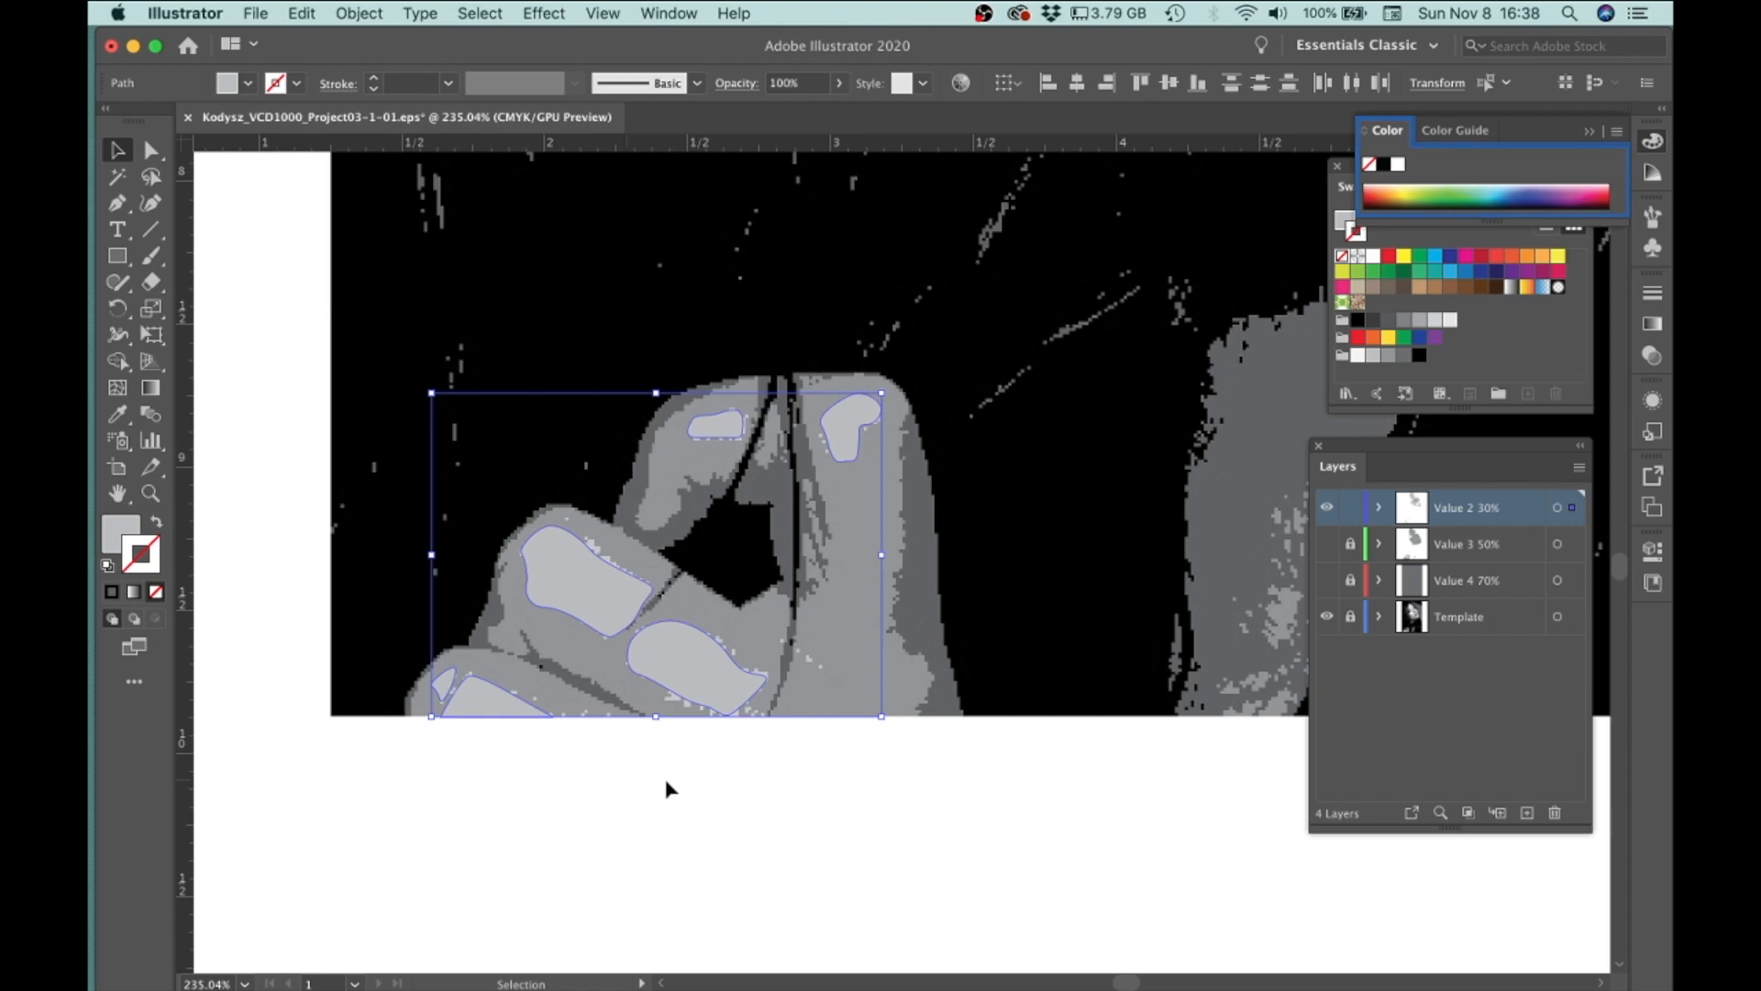
left_click(819, 794)
key("super+0")
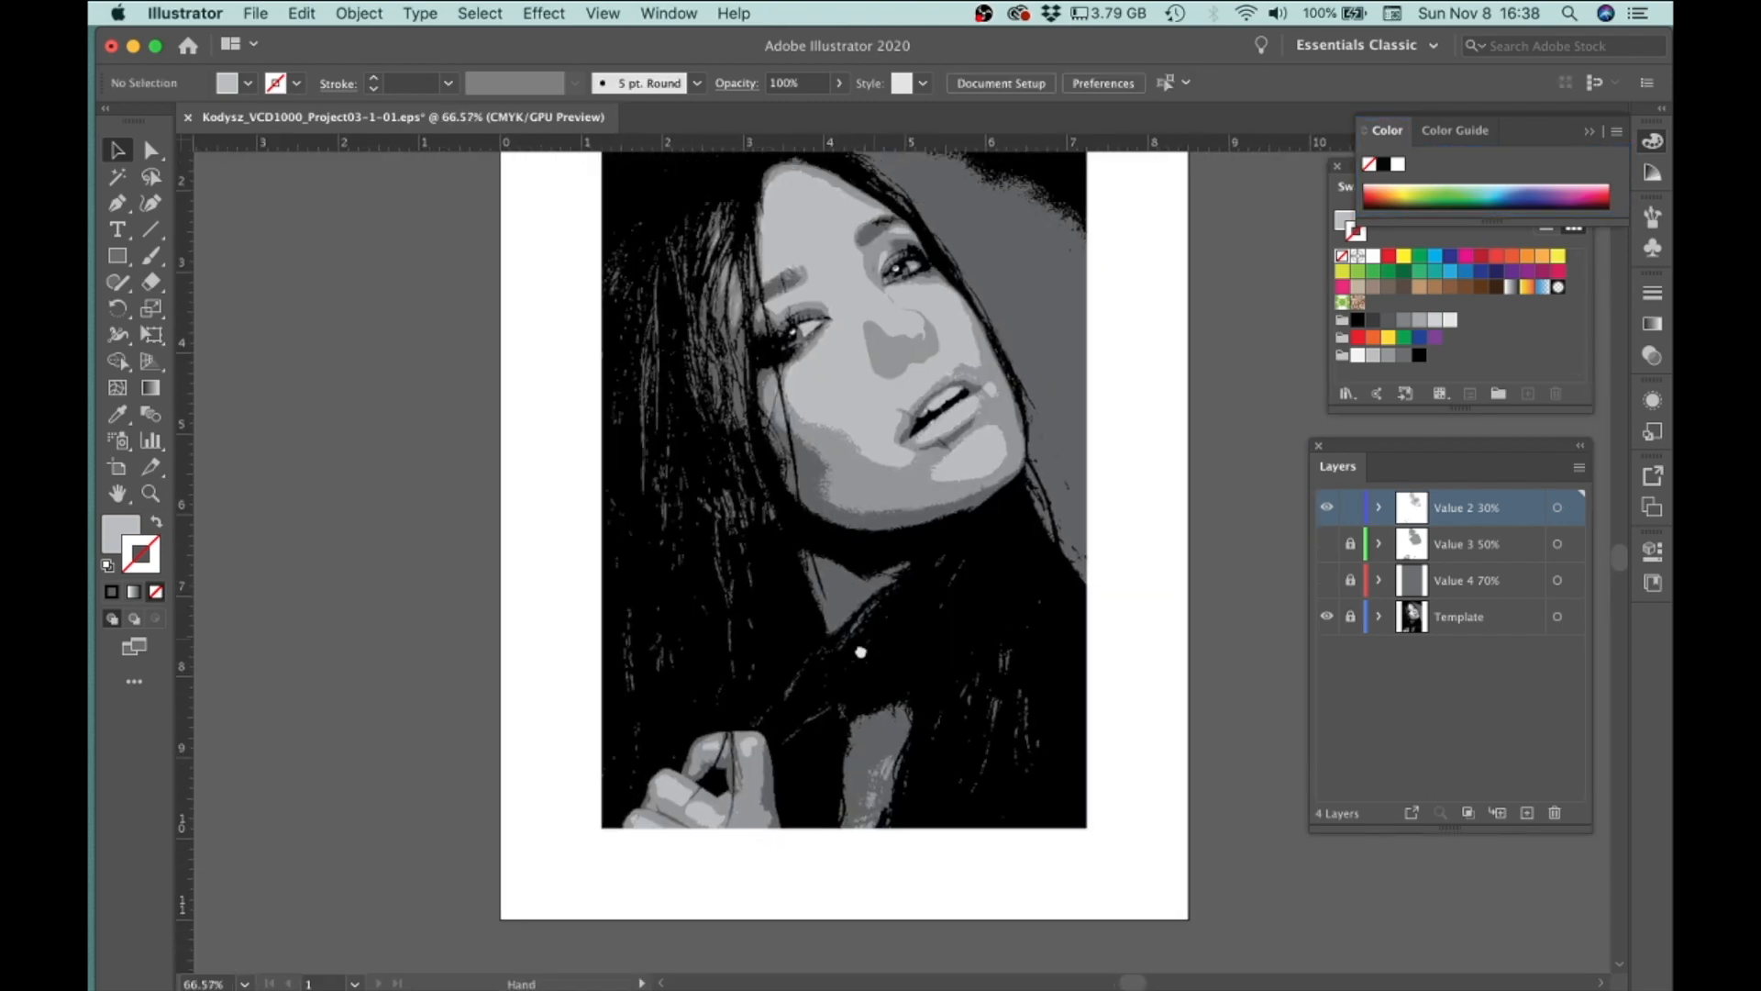
Step: Cut the darker nose shape out of the large 30% grey face shape using Pathfinder's Minus Front, and deselect the result
left_click_drag(941, 598, 1340, 700)
left_click(968, 578)
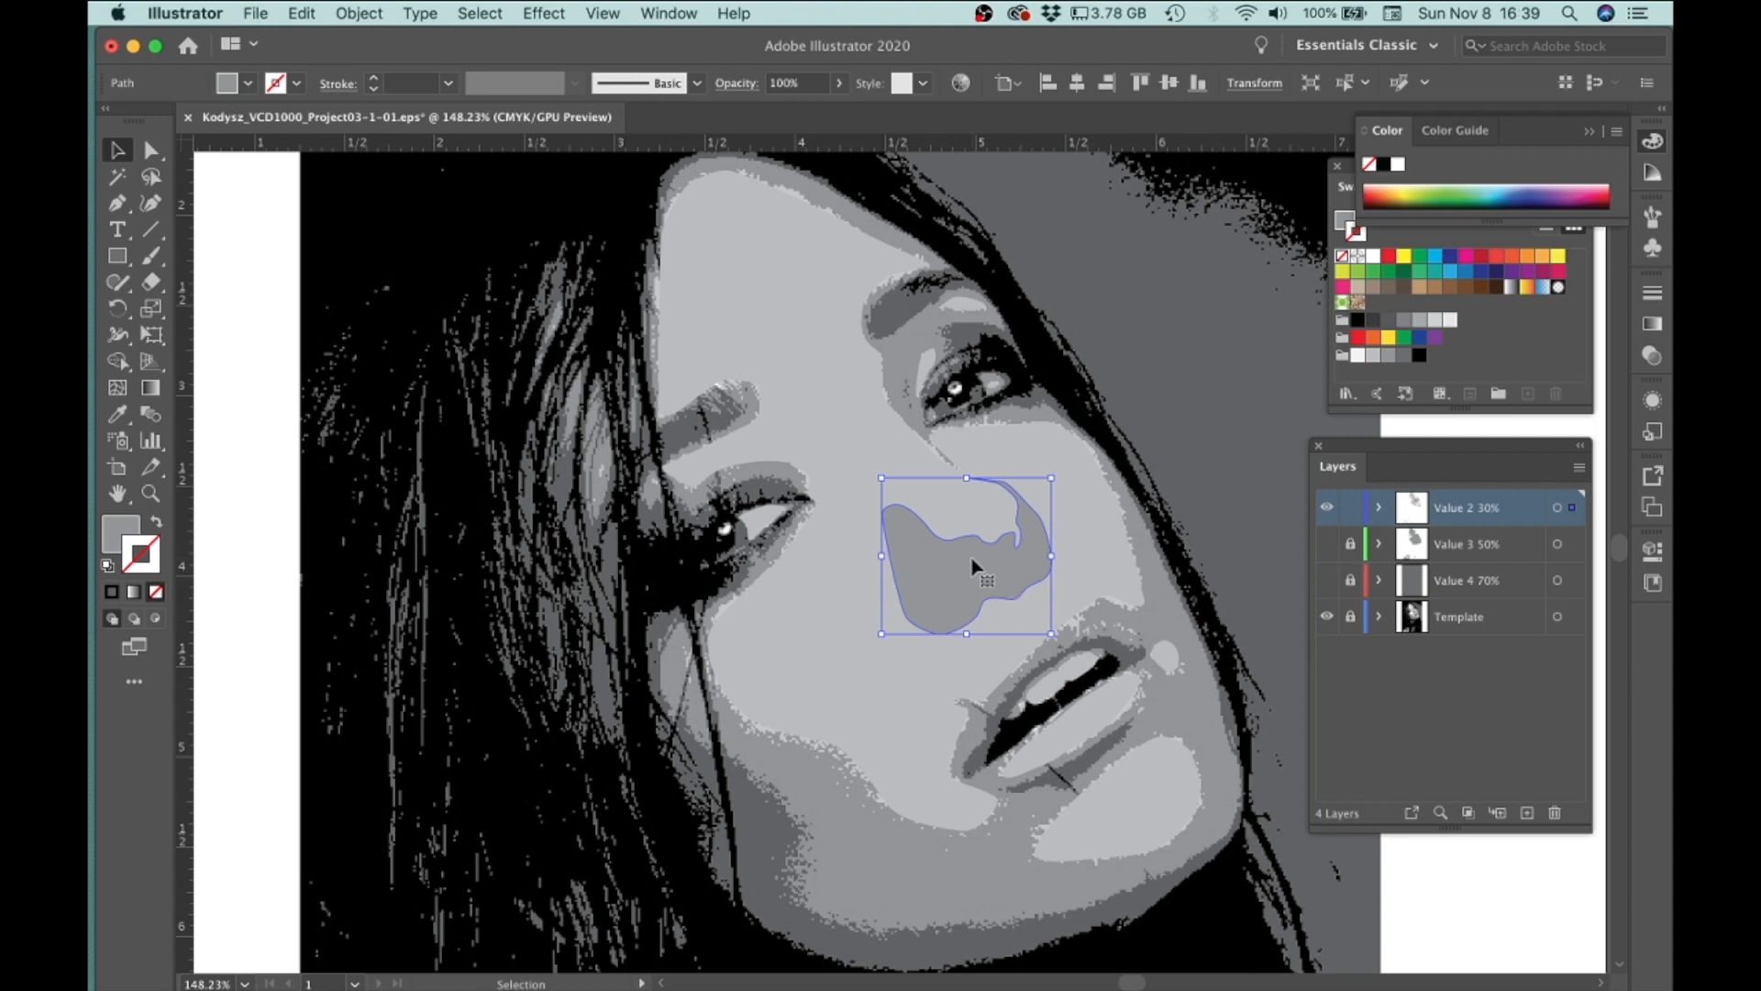
left_click(683, 11)
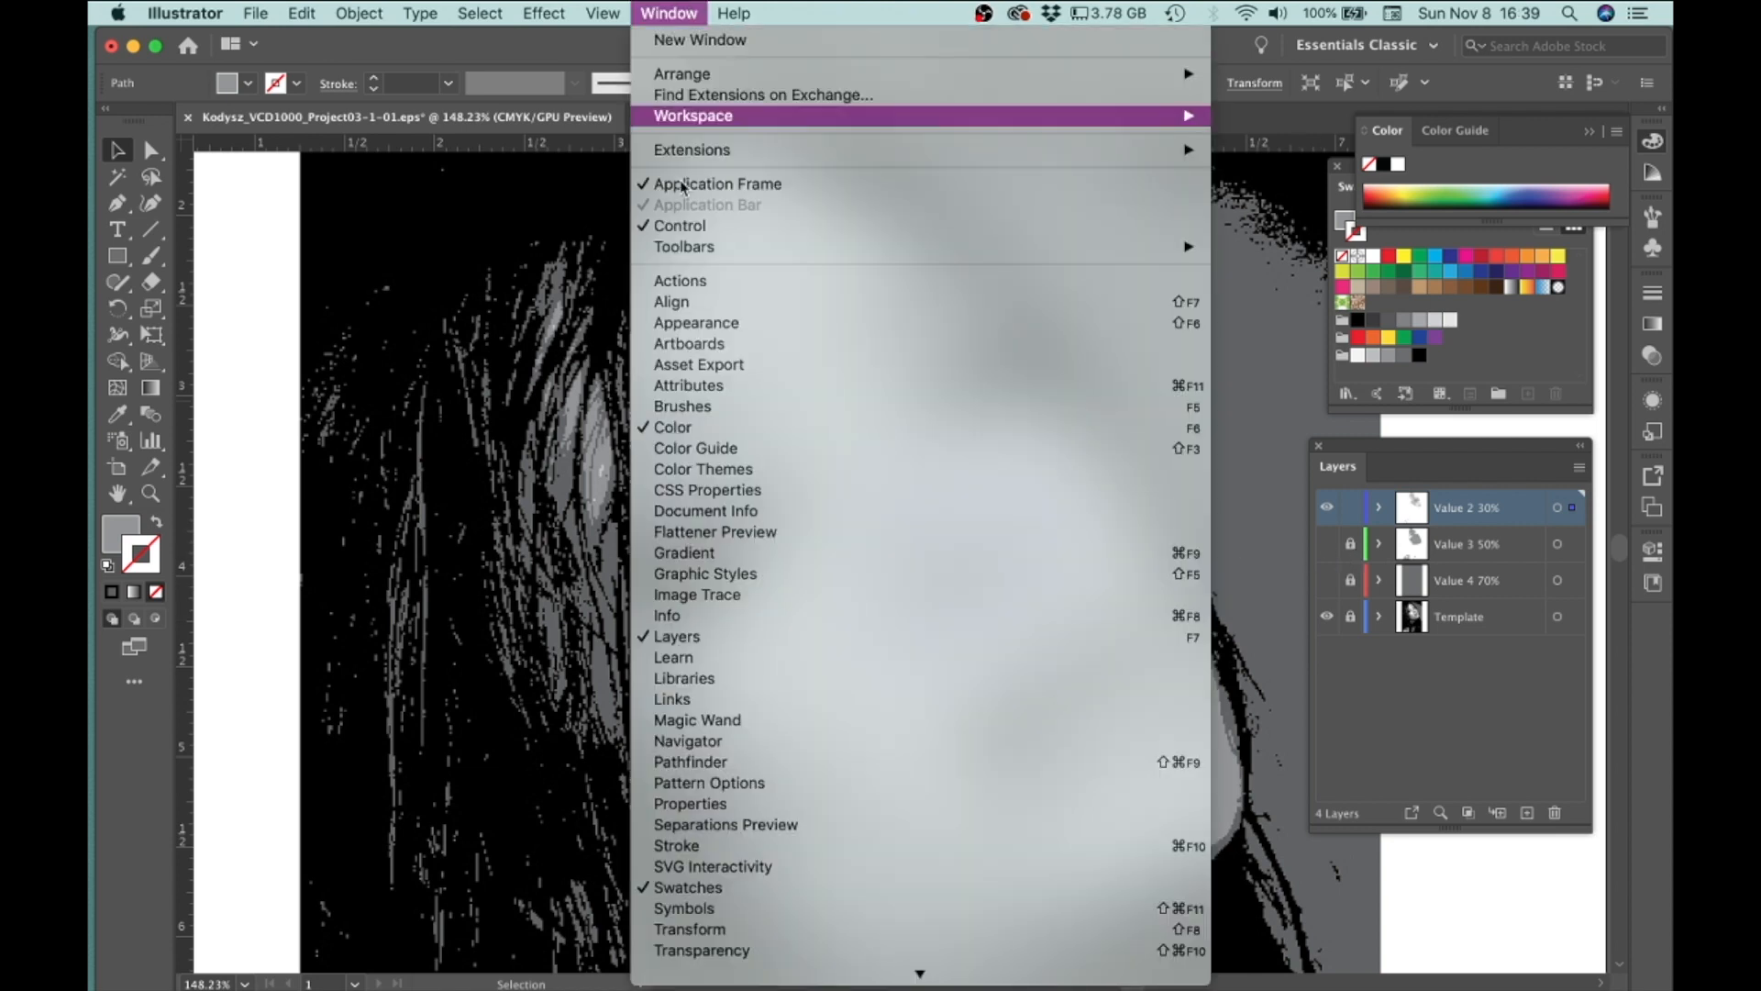
left_click(715, 761)
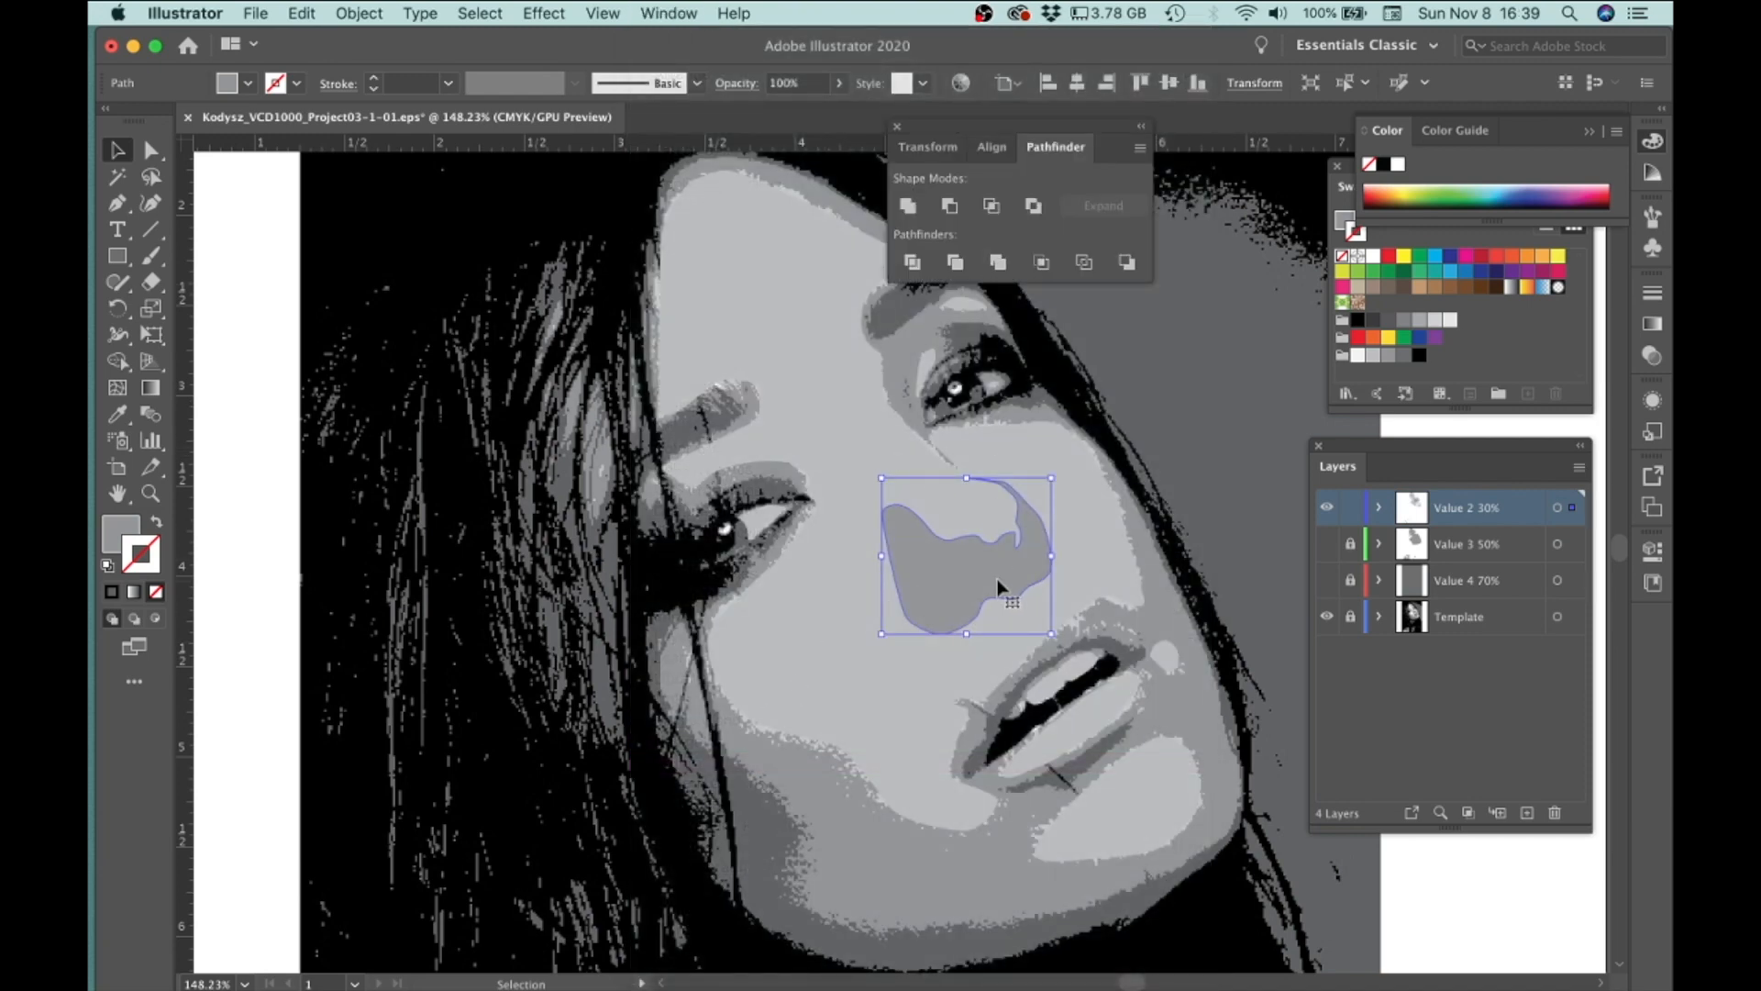
left_click(867, 445, "shift")
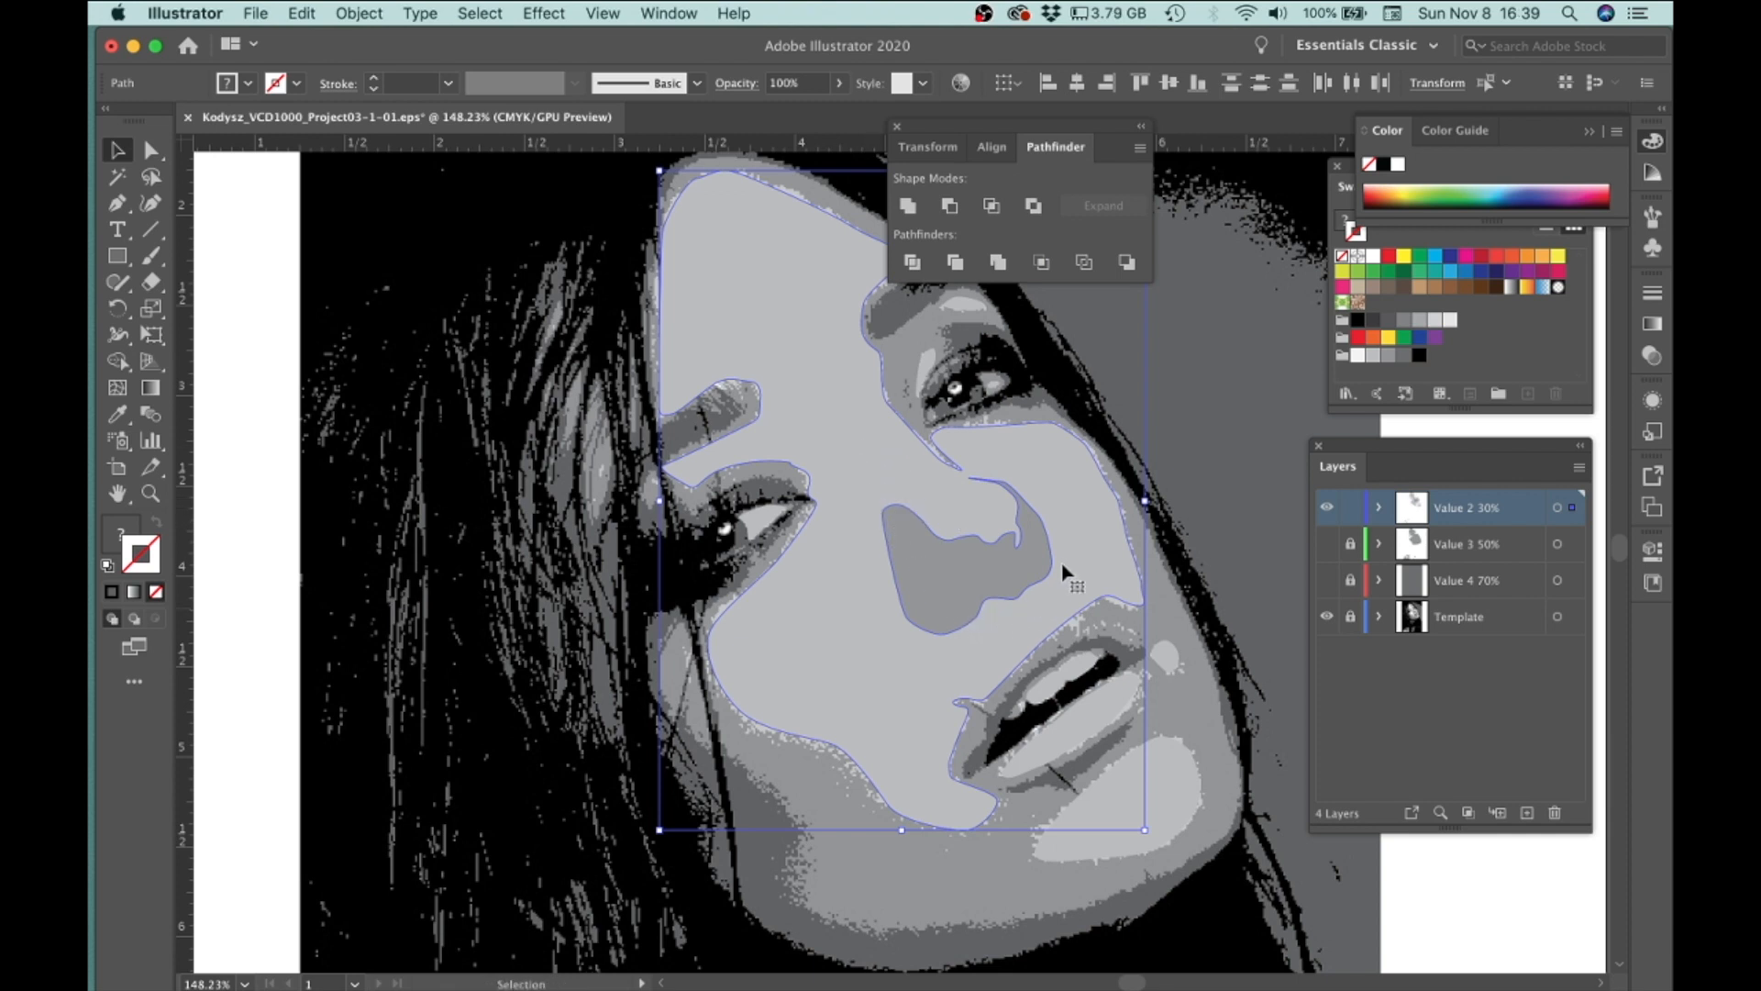
left_click(950, 208)
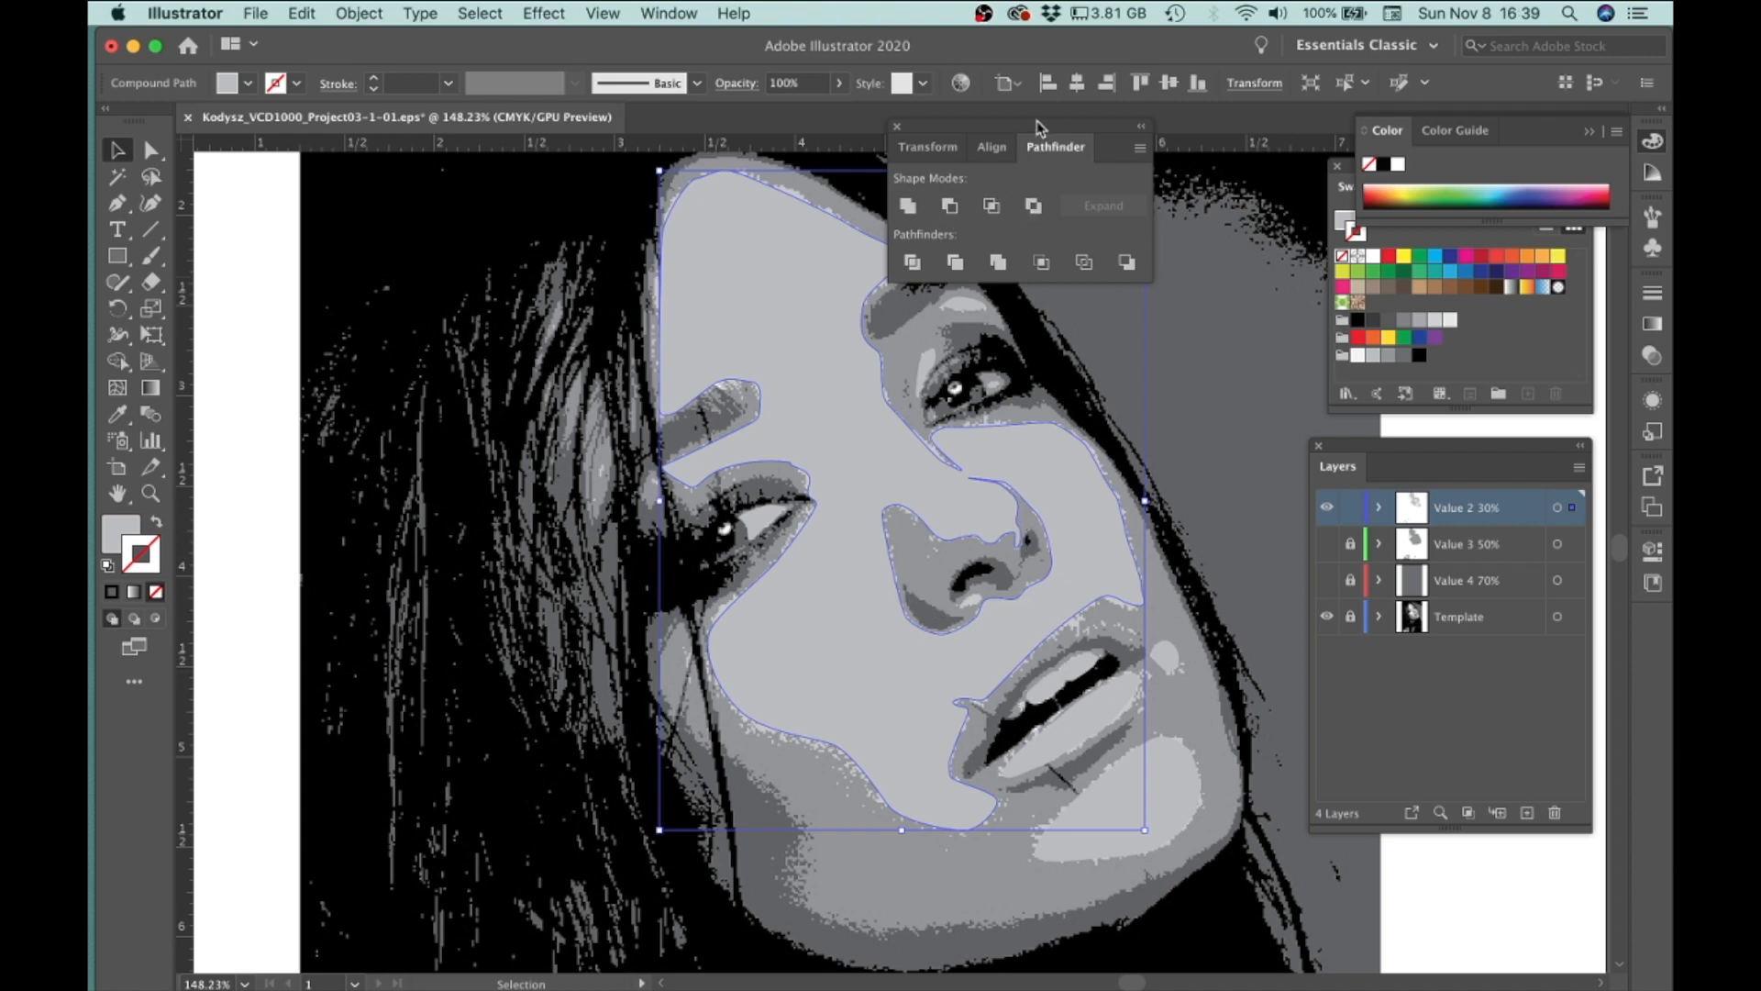
left_click_drag(1039, 128, 1105, 73)
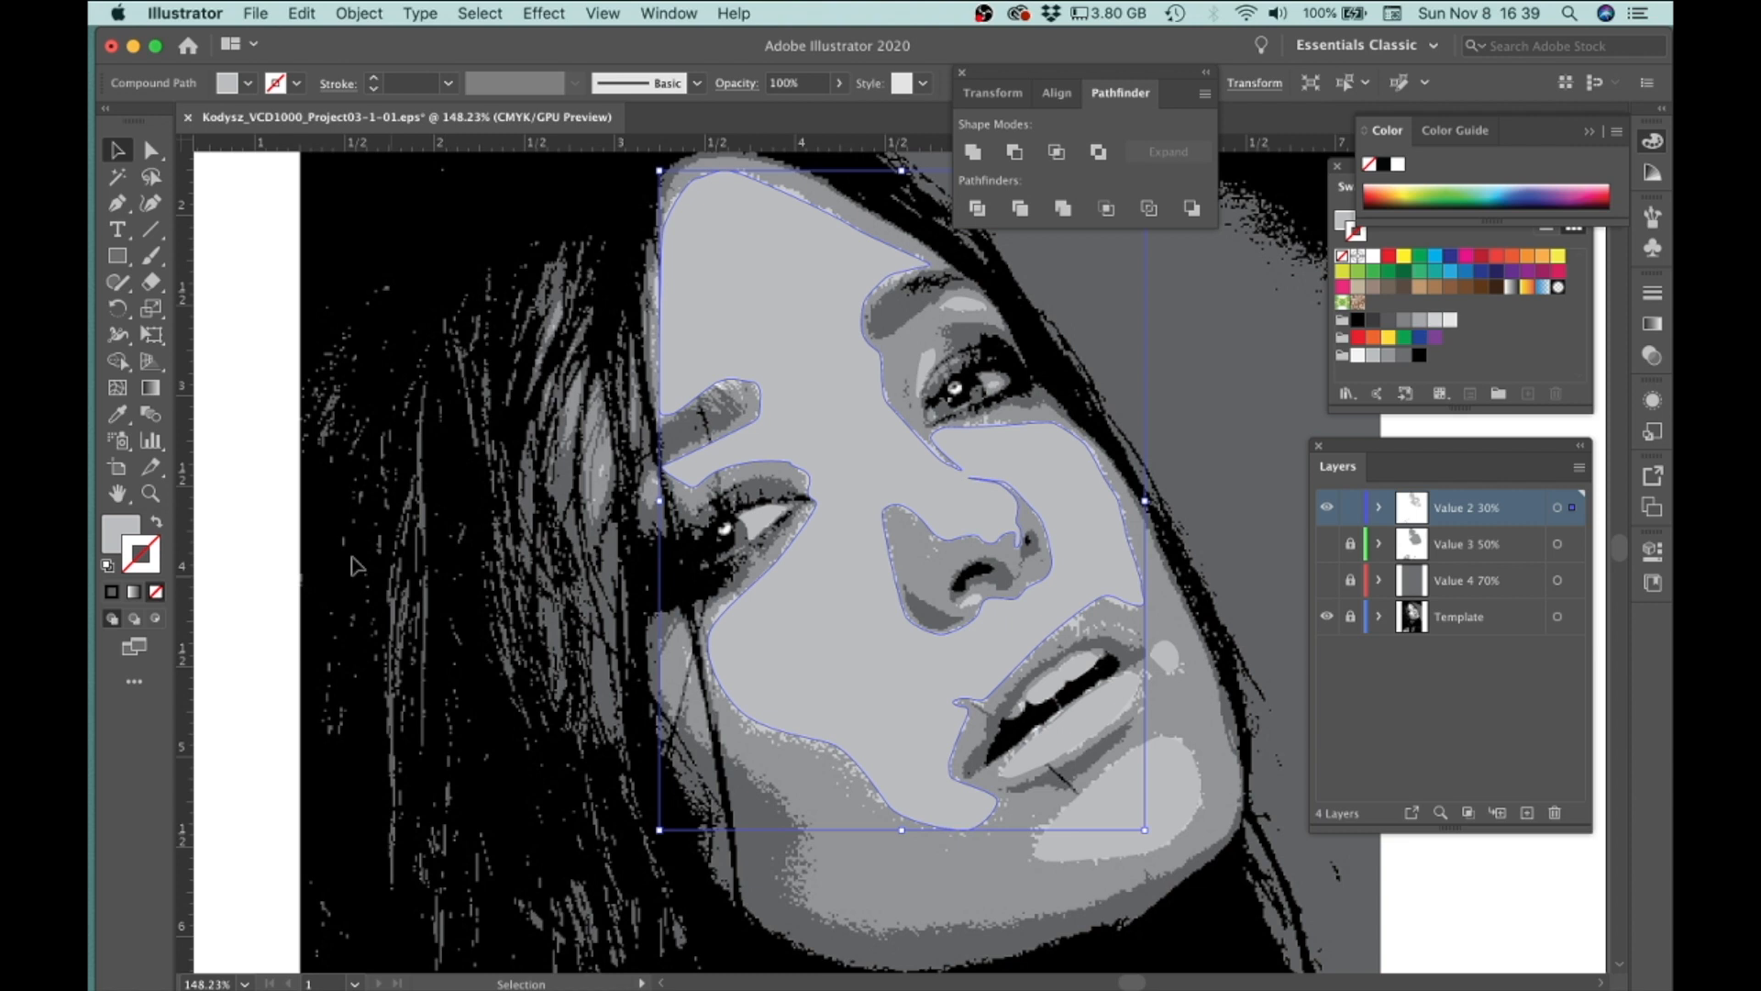
left_click(272, 532)
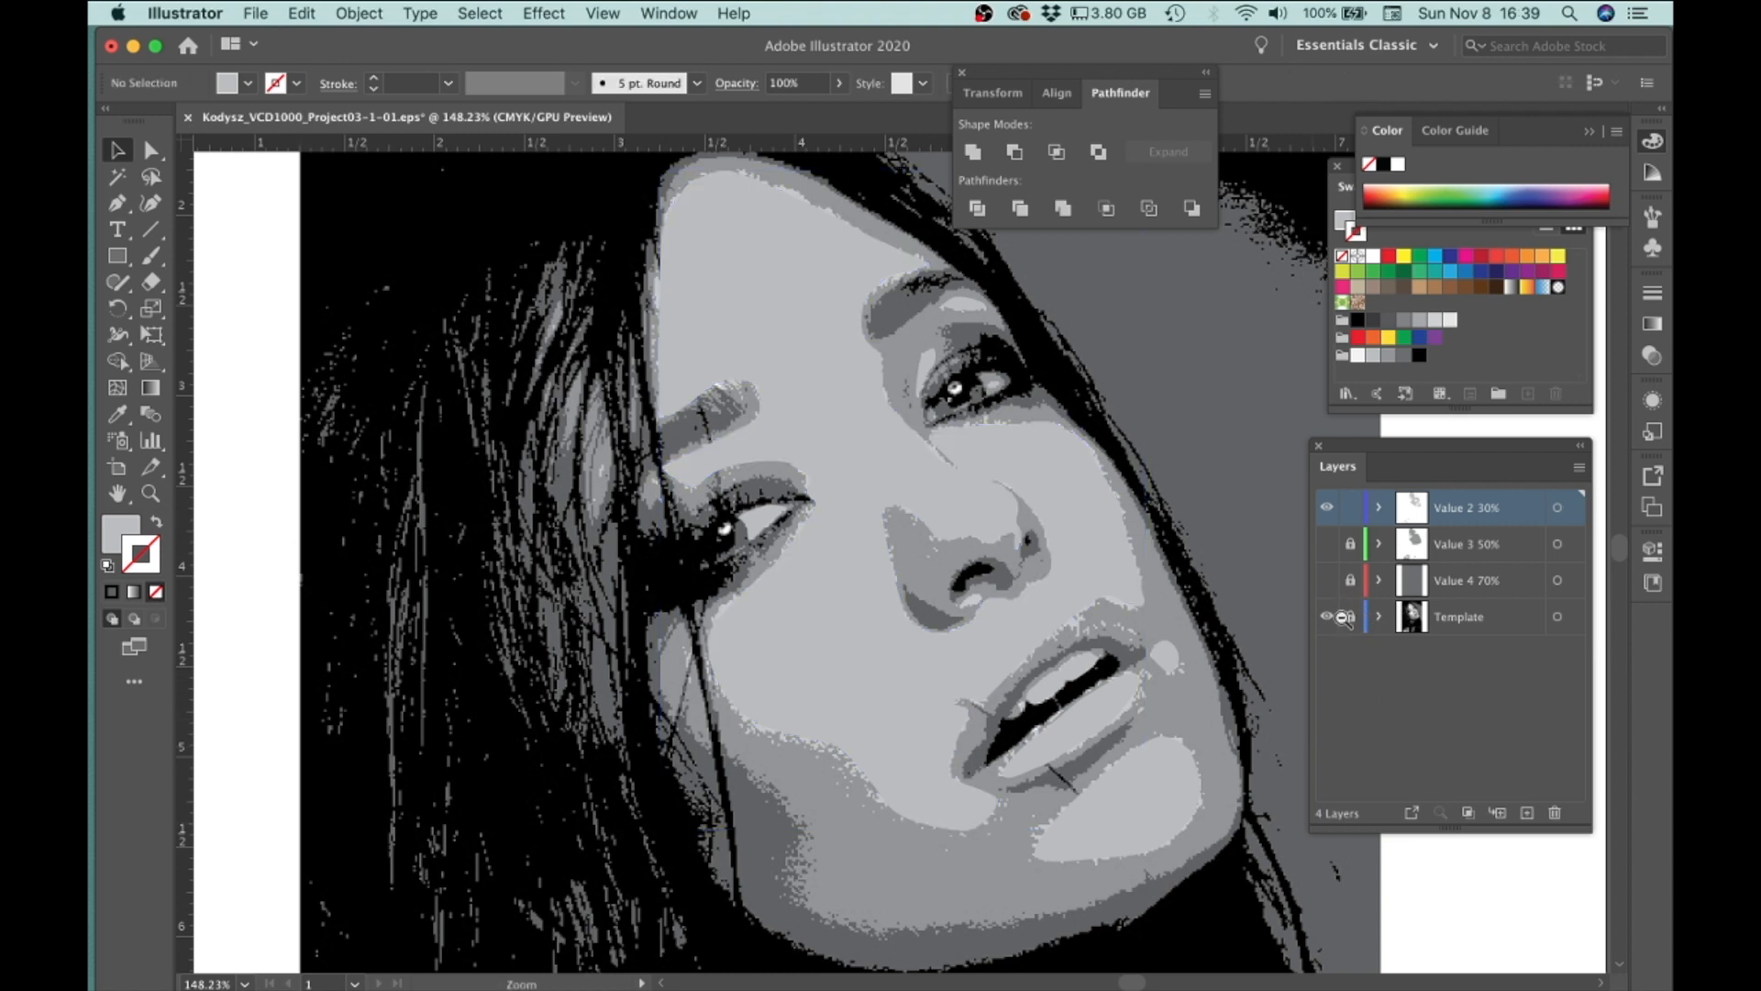
Step: Make the Value 3 50% and Value 4 70% layers visible and view the whole layered portrait
left_click(1327, 544)
left_click(1327, 580)
left_click_drag(1168, 681, 1009, 605)
scroll(1013, 697, "down", 5)
scroll(1014, 697, "right", 3)
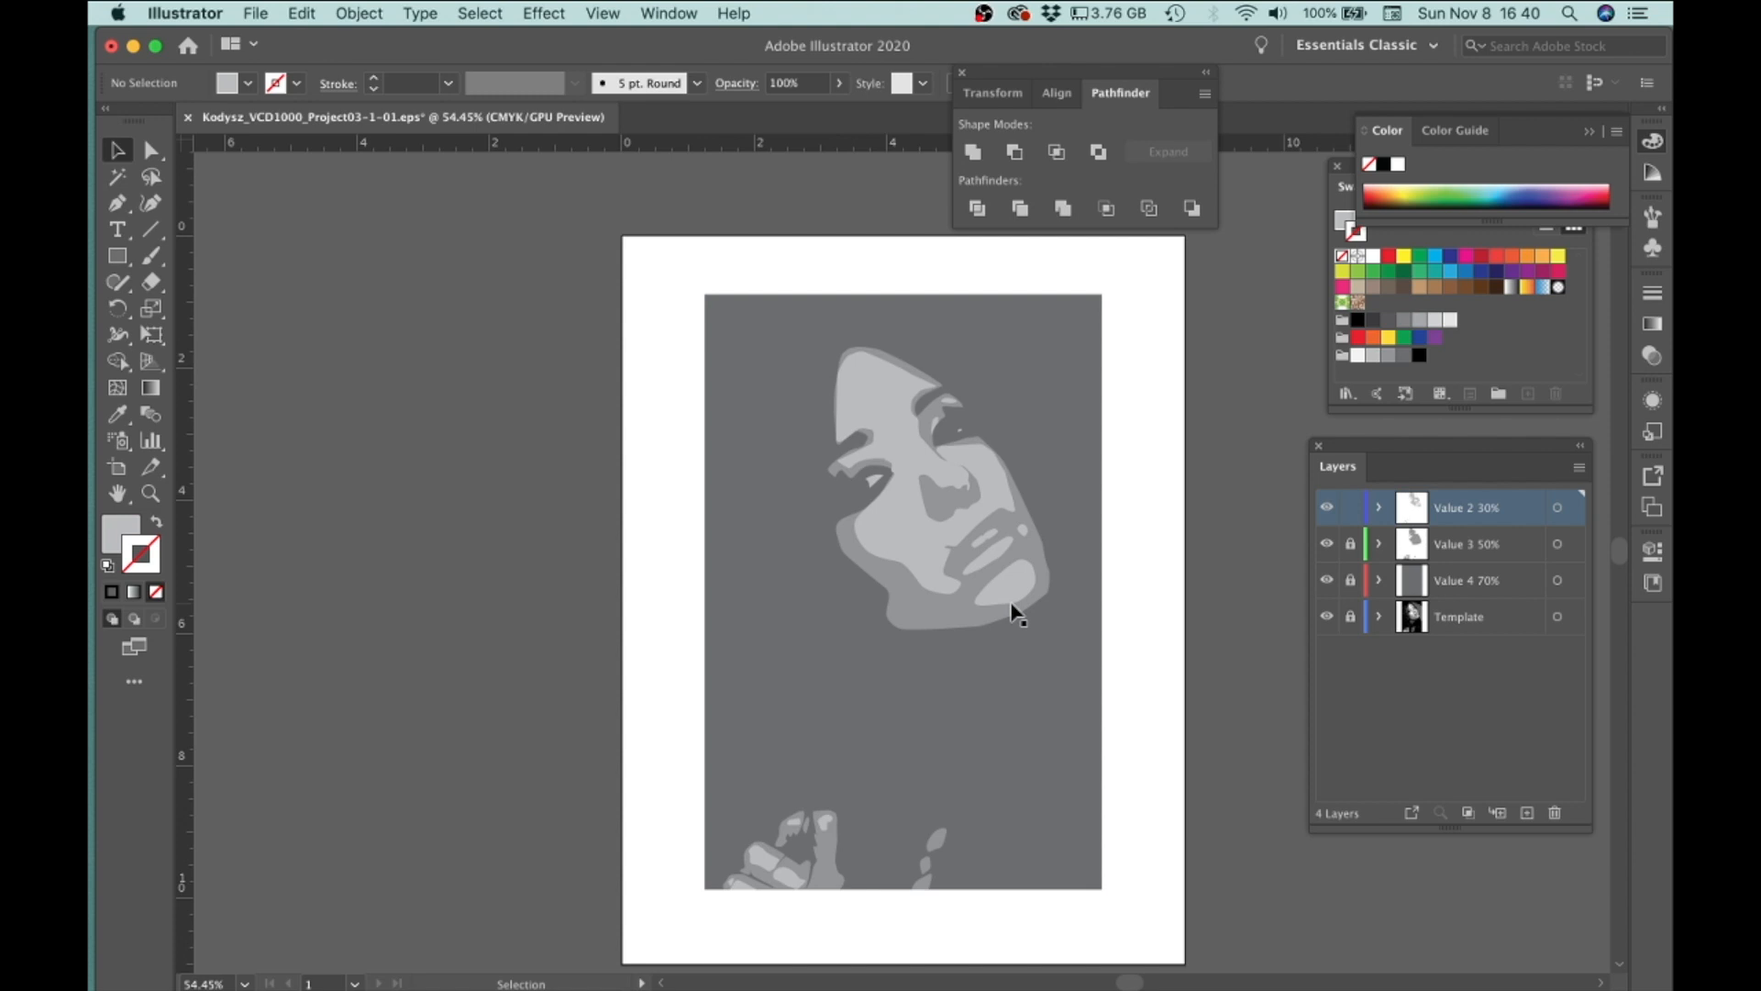